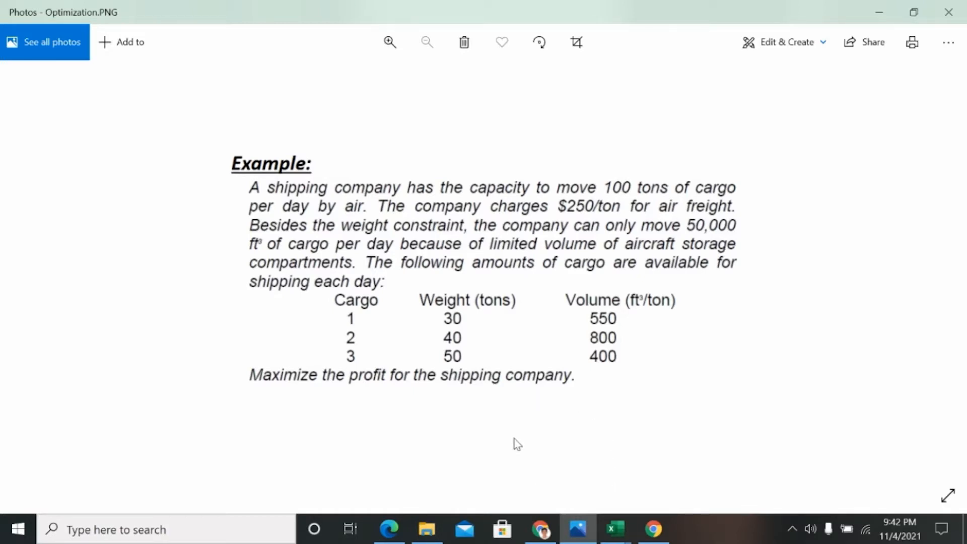
Step: Switch to the Book2 workbook in Excel and bring the Problem 1 equations in the first rows into view
{"action": "left_click", "coordinate": [611, 536]}
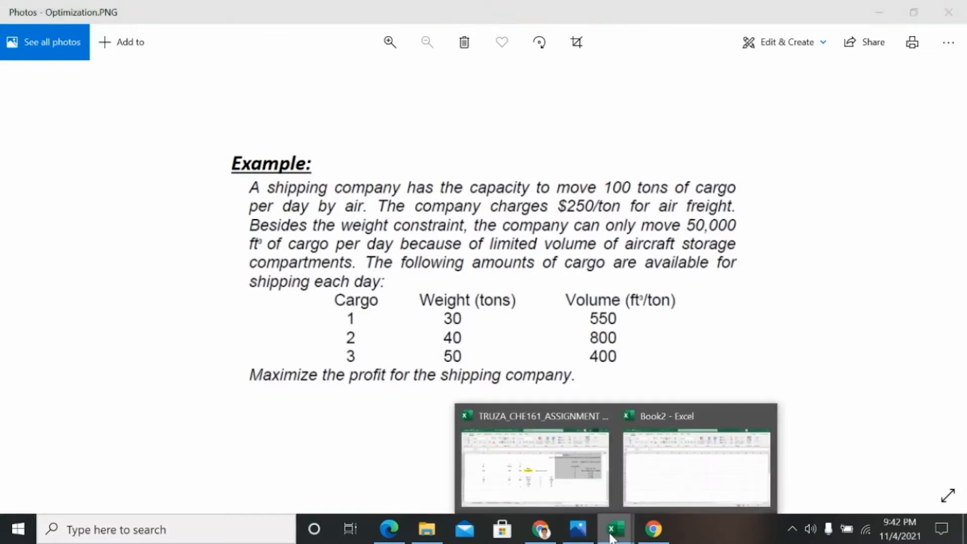
{"action": "left_click", "coordinate": [655, 488]}
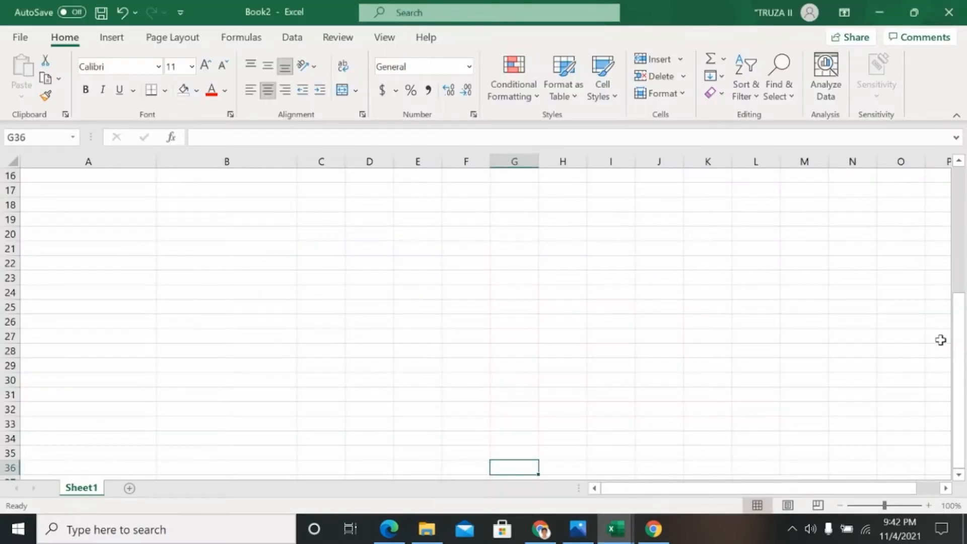
{"action": "left_click_drag", "start_coordinate": [959, 347], "coordinate": [959, 219]}
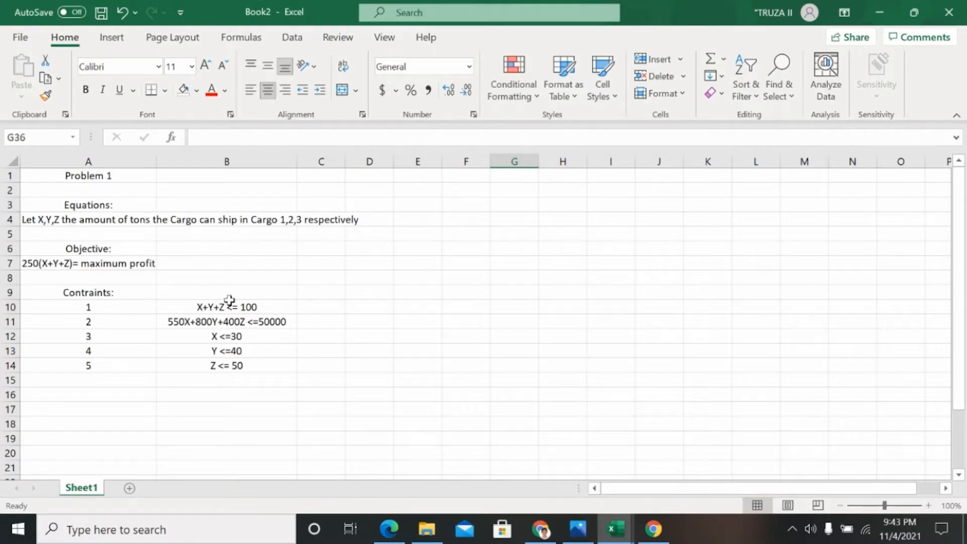
Step: Compare the constraints listed in Book2 with the cargo problem statement in the Optimization.PNG image in Photos, ending back in Excel
{"action": "left_click", "coordinate": [578, 529]}
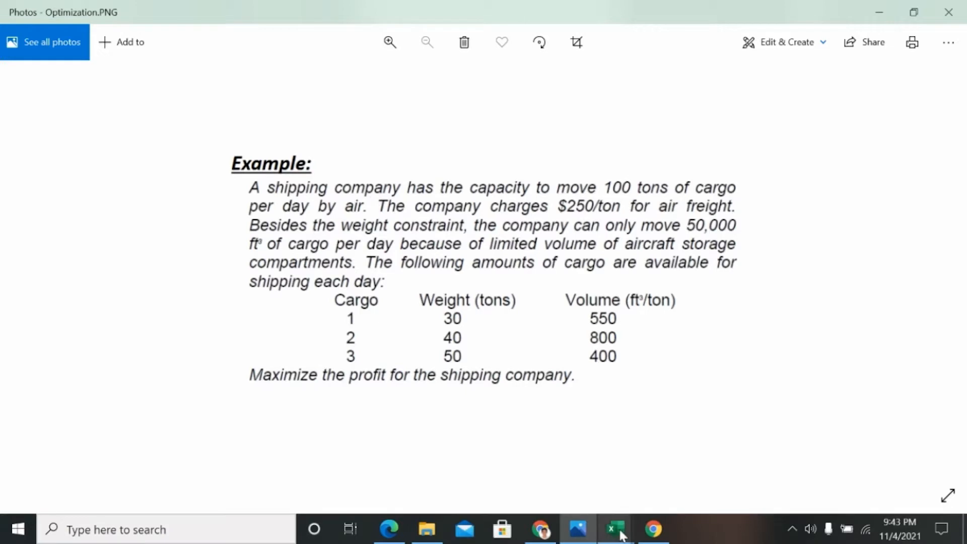
{"action": "mouse_move", "coordinate": [622, 535]}
{"action": "left_click", "coordinate": [665, 490]}
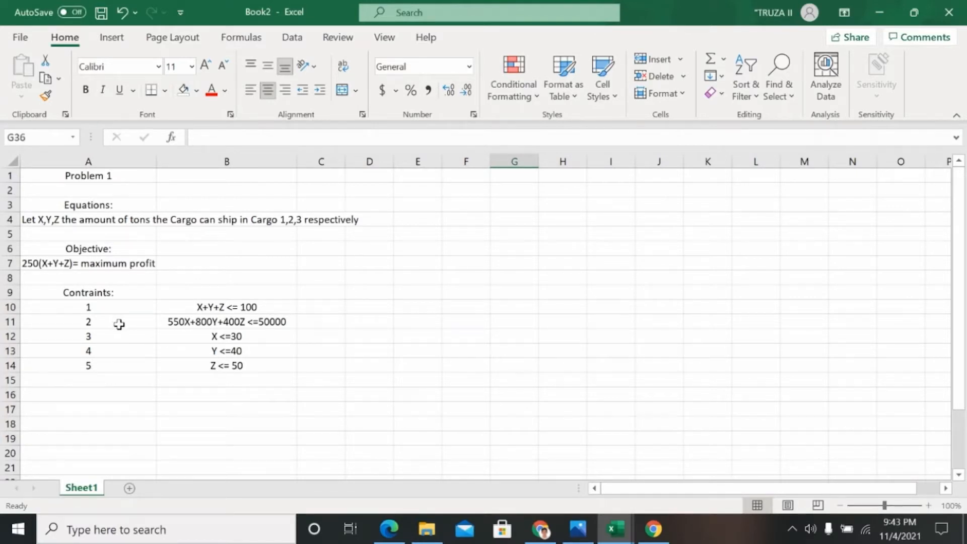
{"action": "left_click", "coordinate": [577, 529]}
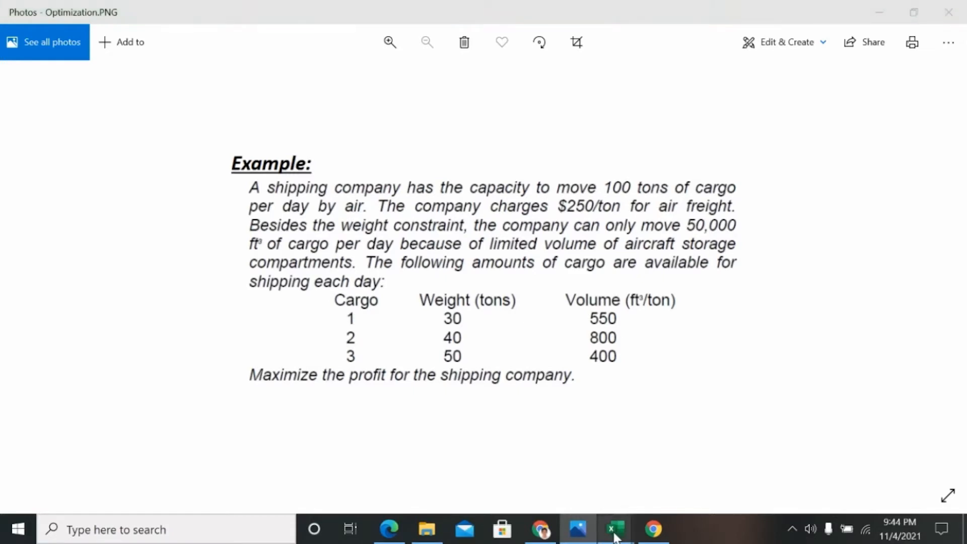
{"action": "mouse_move", "coordinate": [615, 529]}
{"action": "left_click", "coordinate": [636, 466]}
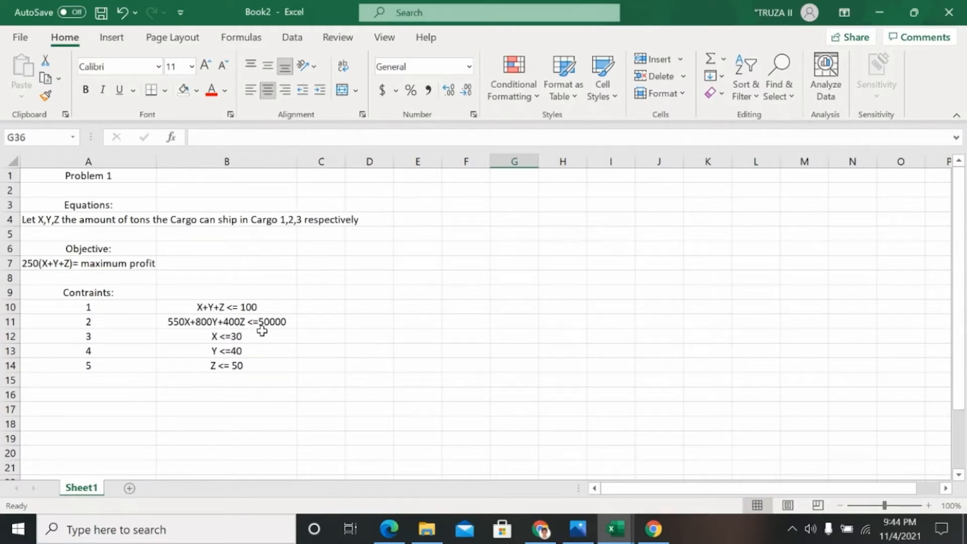
{"action": "left_click", "coordinate": [578, 528]}
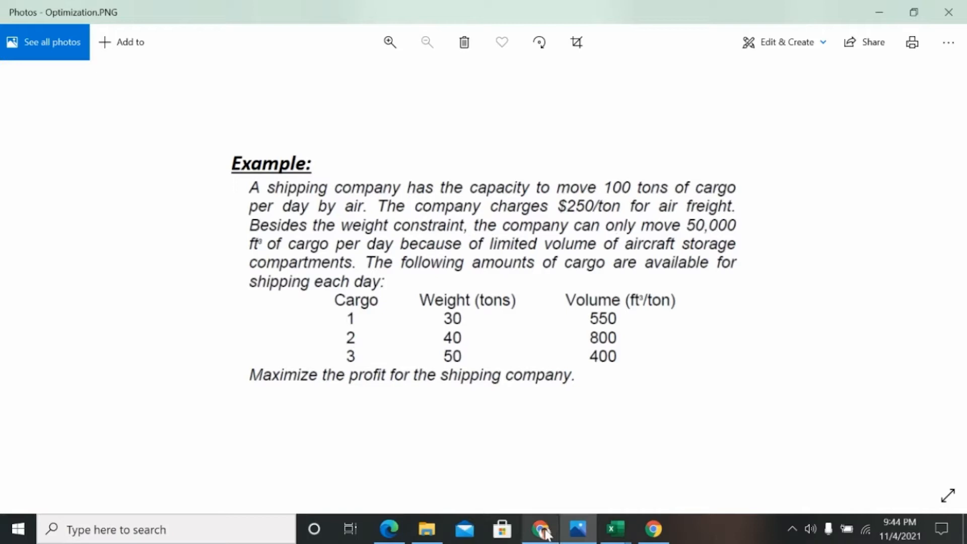
{"action": "mouse_move", "coordinate": [616, 529]}
{"action": "left_click", "coordinate": [660, 486]}
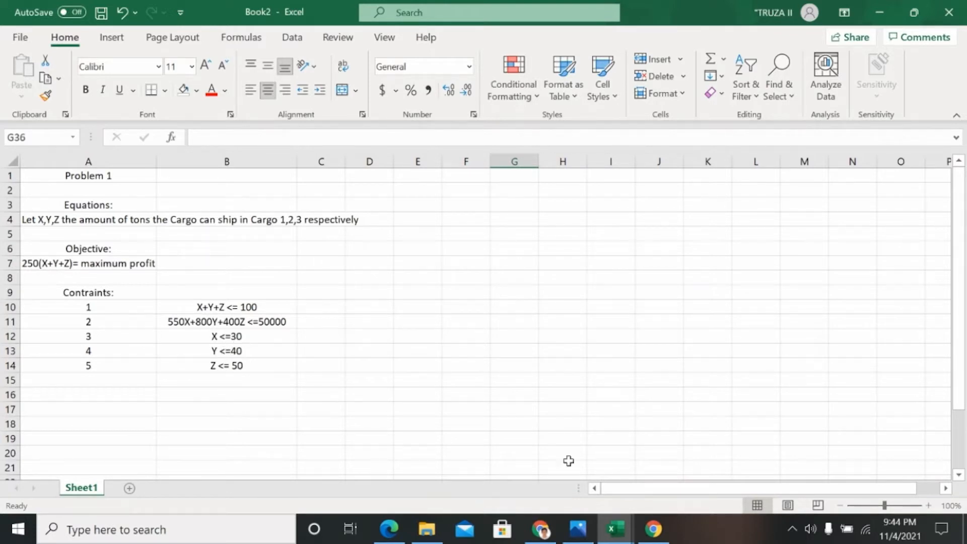
{"action": "left_click", "coordinate": [578, 528]}
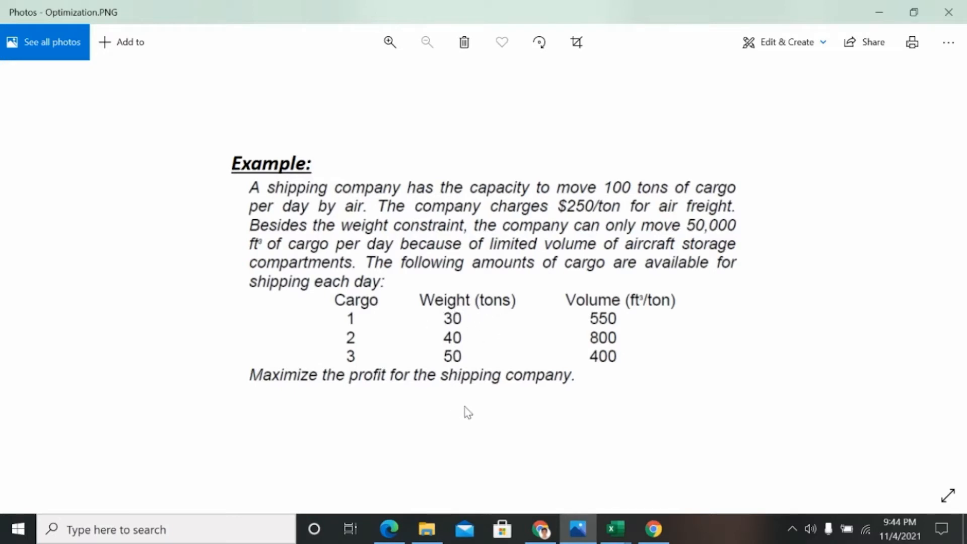
{"action": "left_click", "coordinate": [615, 529]}
{"action": "left_click", "coordinate": [694, 452]}
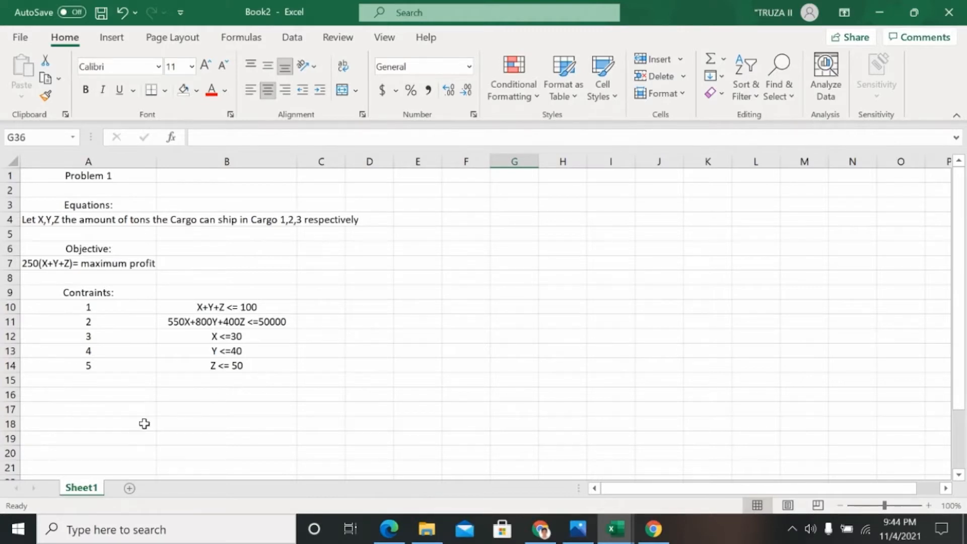
Step: Enter the row label "Decision Variables" in cell A17, below the constraints list
{"action": "left_click", "coordinate": [65, 395]}
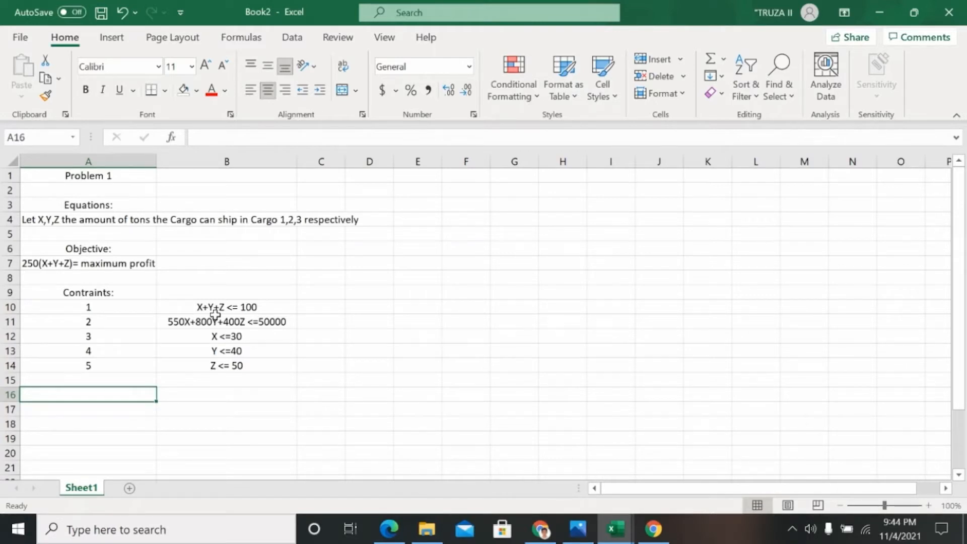
{"action": "left_click", "coordinate": [94, 410]}
{"action": "type", "text": "Decisionn"}
{"action": "key", "text": "BackSpace"}
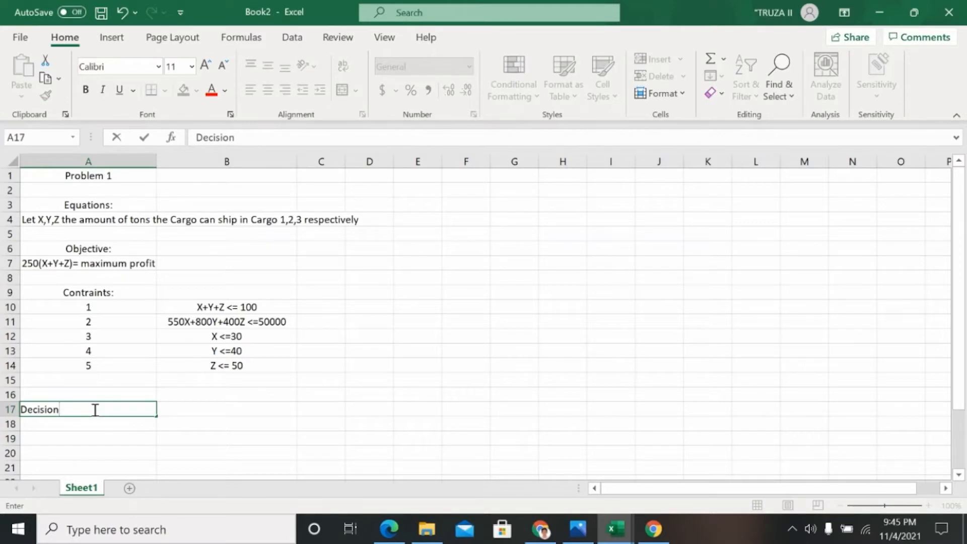
{"action": "type", "text": "Variables"}
{"action": "key", "text": "Right"}
Step: Enter the variable headings X, Y and Z in cells B16, C16 and D16
{"action": "key", "text": "Up"}
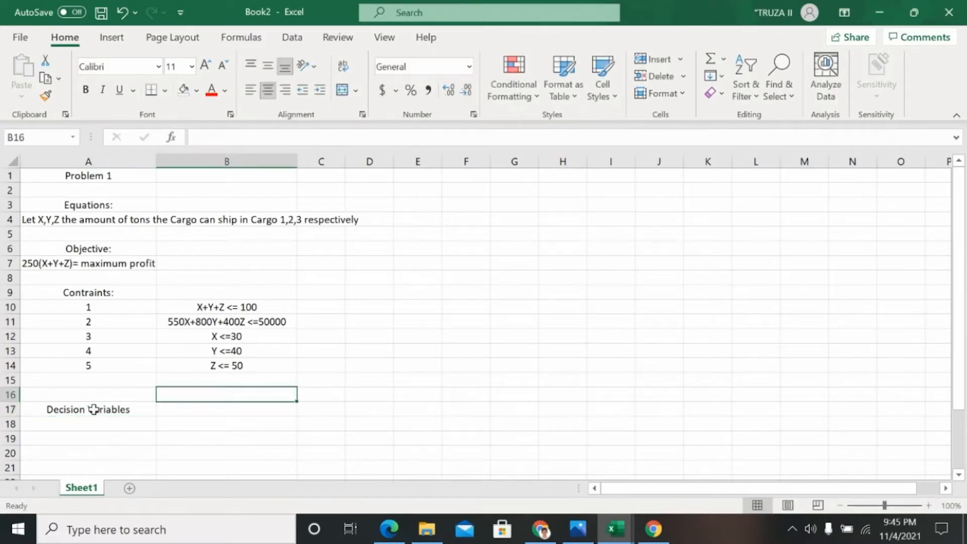
{"action": "type", "text": "X"}
{"action": "key", "text": "Right"}
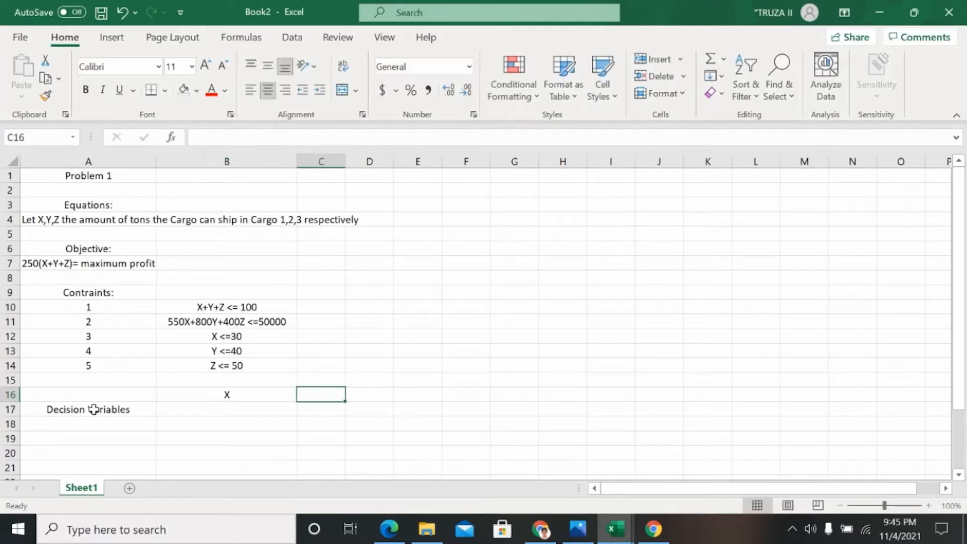
{"action": "type", "text": "Y"}
{"action": "key", "text": "Right"}
{"action": "type", "text": "Z"}
{"action": "key", "text": "Return"}
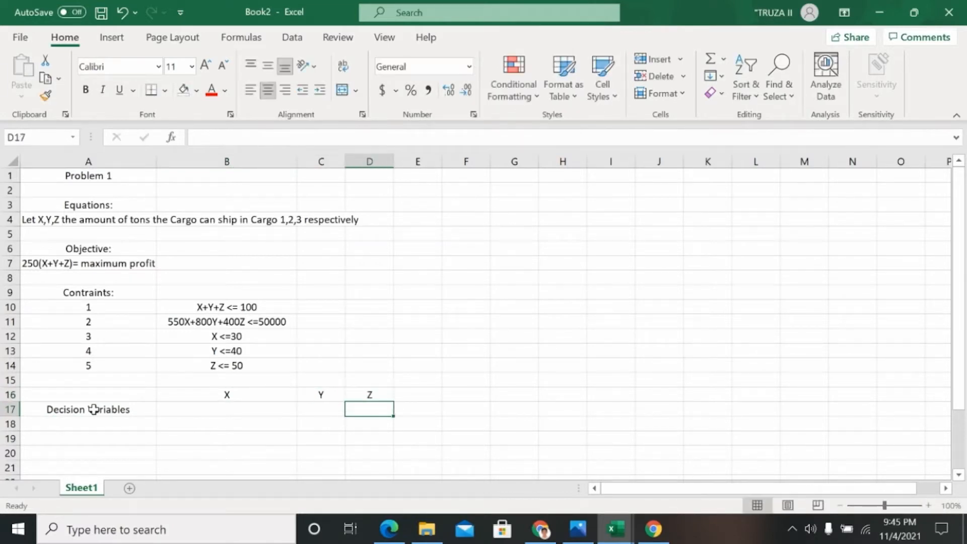
Step: Set the decision variables X, Y and Z to 0 in cells B17 to D17
{"action": "key", "text": "Left"}
{"action": "key", "text": "Left"}
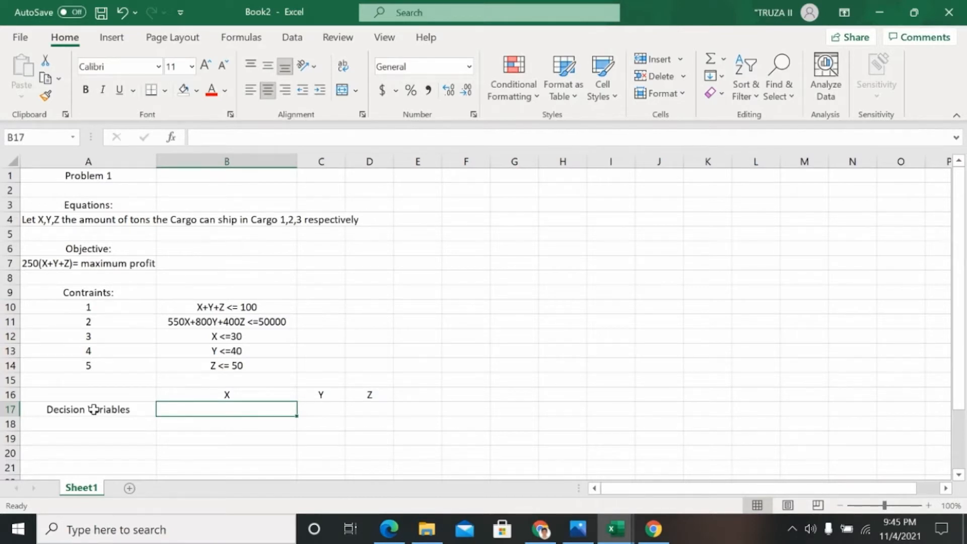
{"action": "type", "text": "0"}
{"action": "key", "text": "Right"}
{"action": "type", "text": "0"}
{"action": "key", "text": "Right"}
{"action": "type", "text": "0"}
{"action": "key", "text": "Return"}
Step: Label cell A19 "Objective" and enter the coefficient 250 for X, Y and Z in cells B19 to D19
{"action": "key", "text": "Left"}
{"action": "key", "text": "Left"}
{"action": "key", "text": "Left"}
{"action": "key", "text": "Down"}
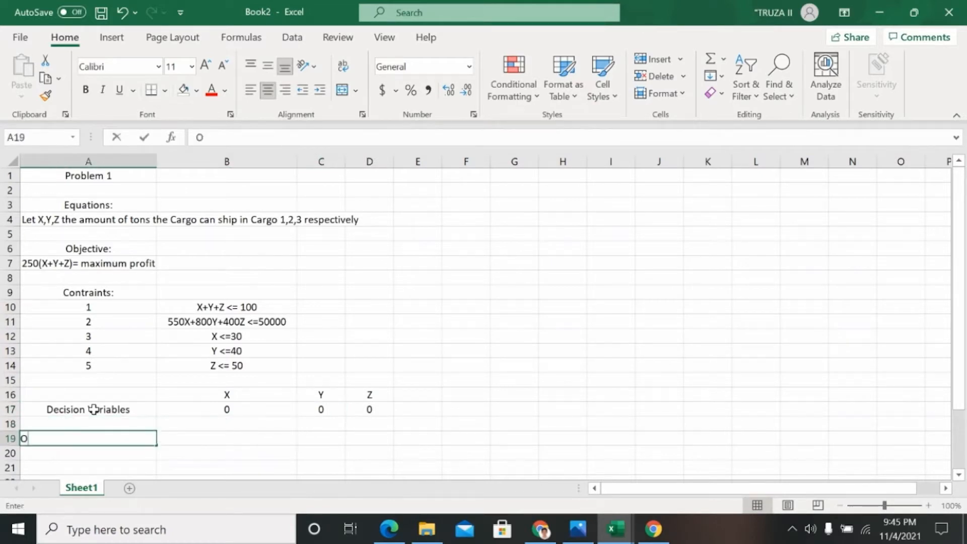
{"action": "type", "text": "Objective"}
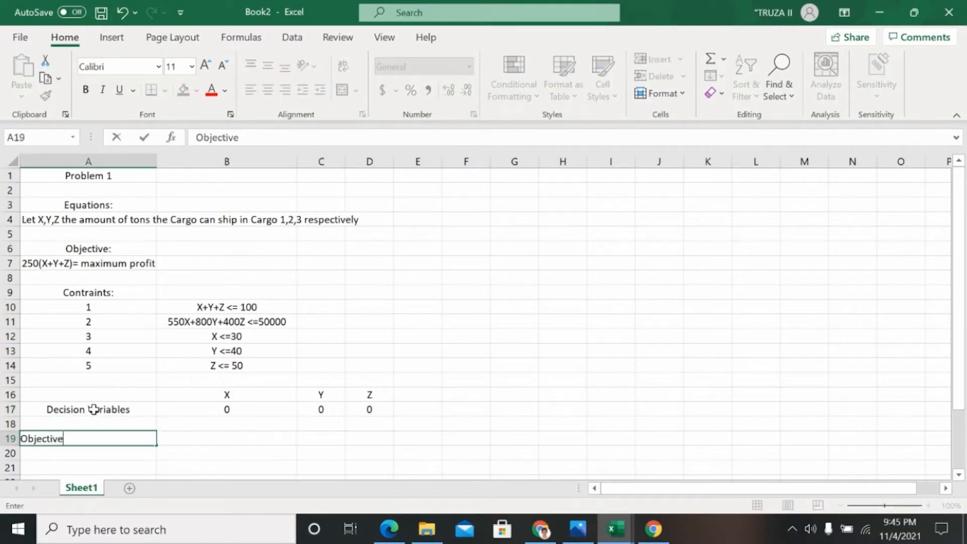
{"action": "key", "text": "Tab"}
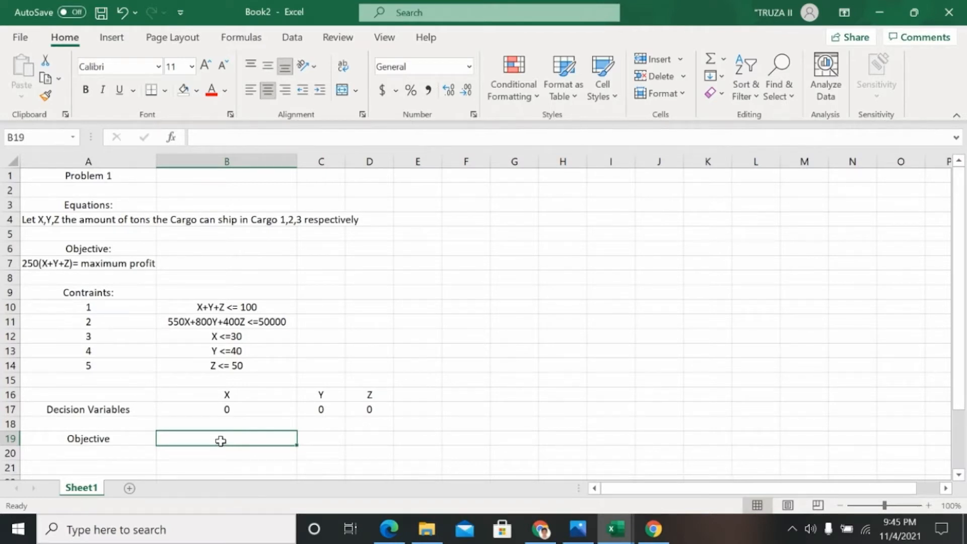
{"action": "type", "text": "250"}
{"action": "key", "text": "Tab"}
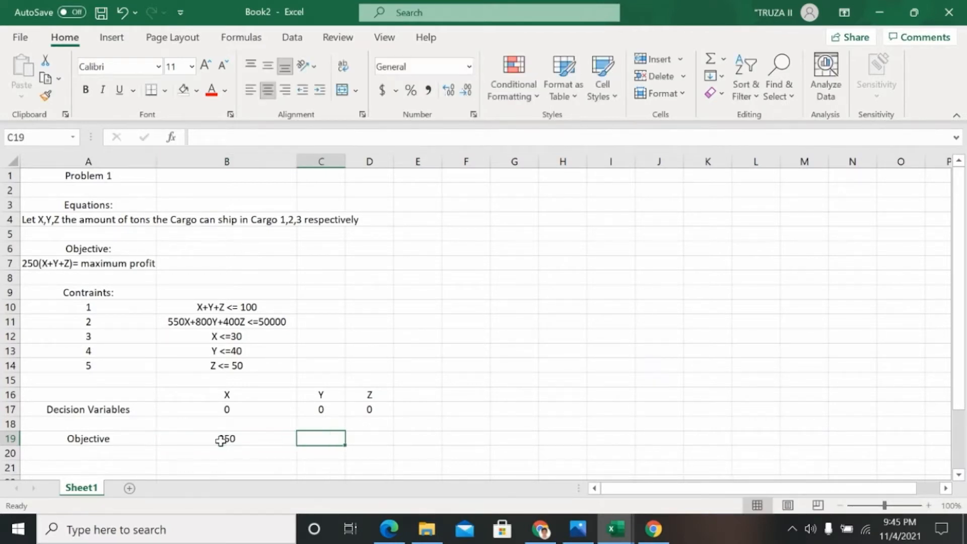
{"action": "type", "text": "250"}
{"action": "key", "text": "Tab"}
{"action": "type", "text": "2"}
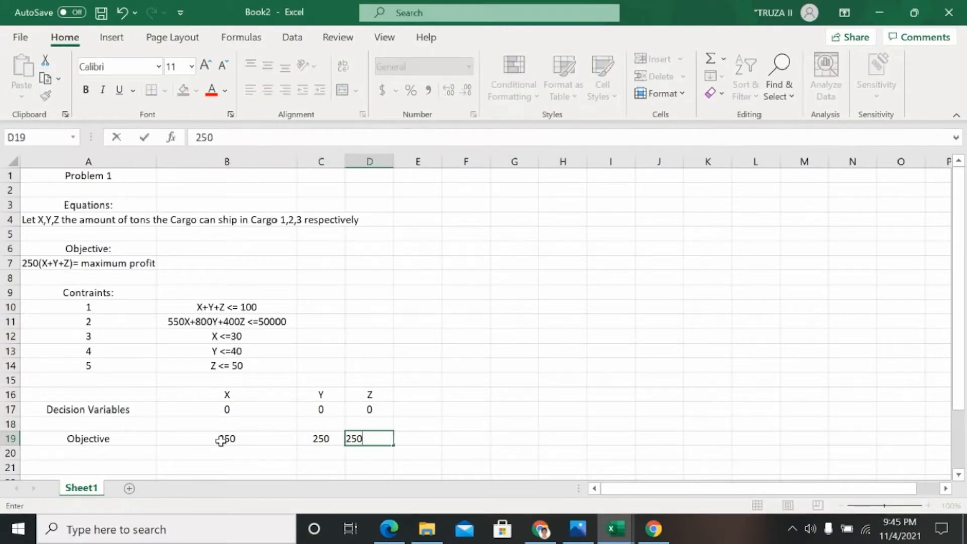
{"action": "key", "text": "Tab"}
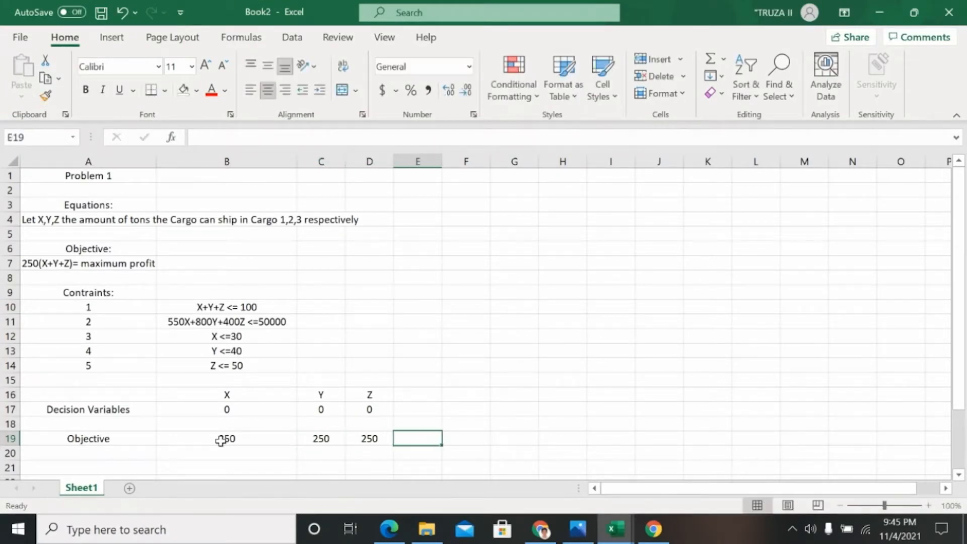
Step: Enter the heading "Total" in cell E18, above the end of the Objective row
{"action": "left_click", "coordinate": [425, 418]}
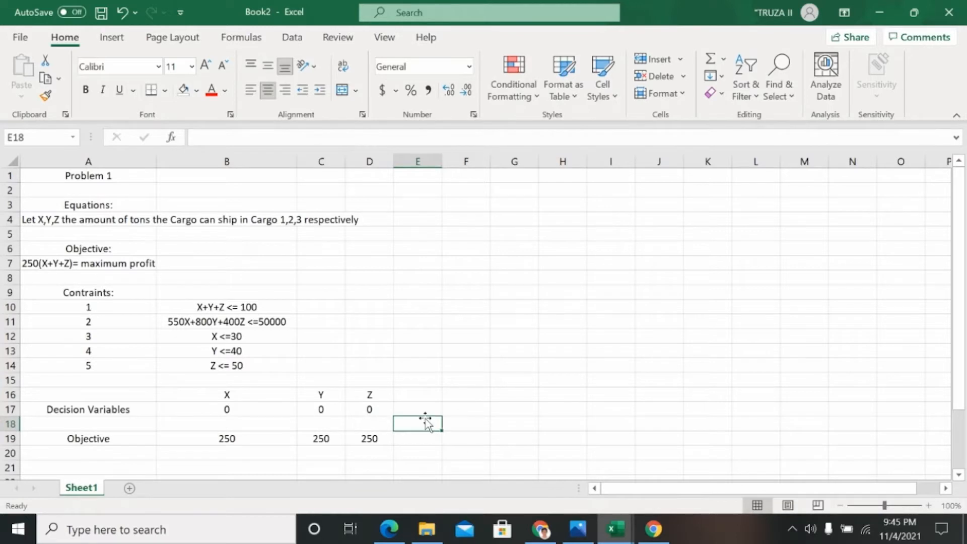
{"action": "type", "text": "Total"}
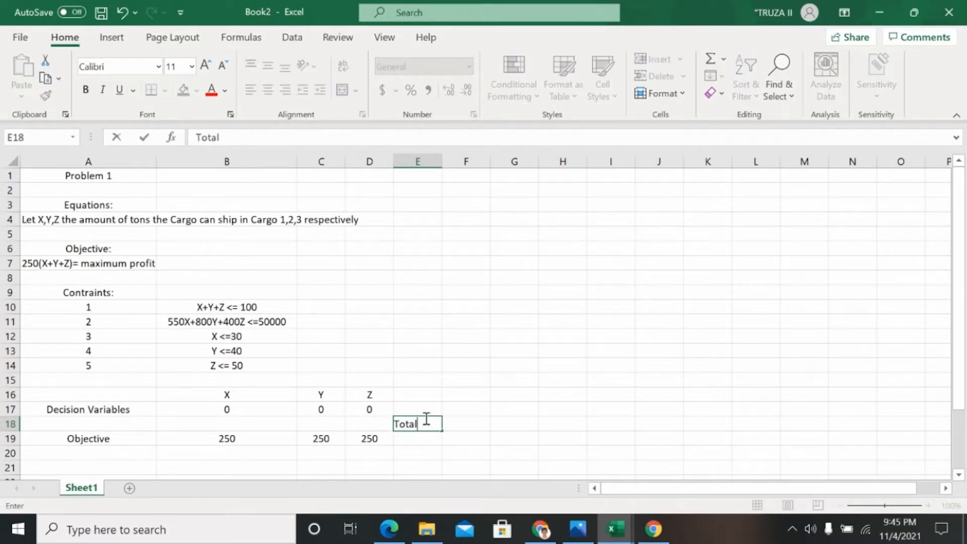
{"action": "key", "text": "Return"}
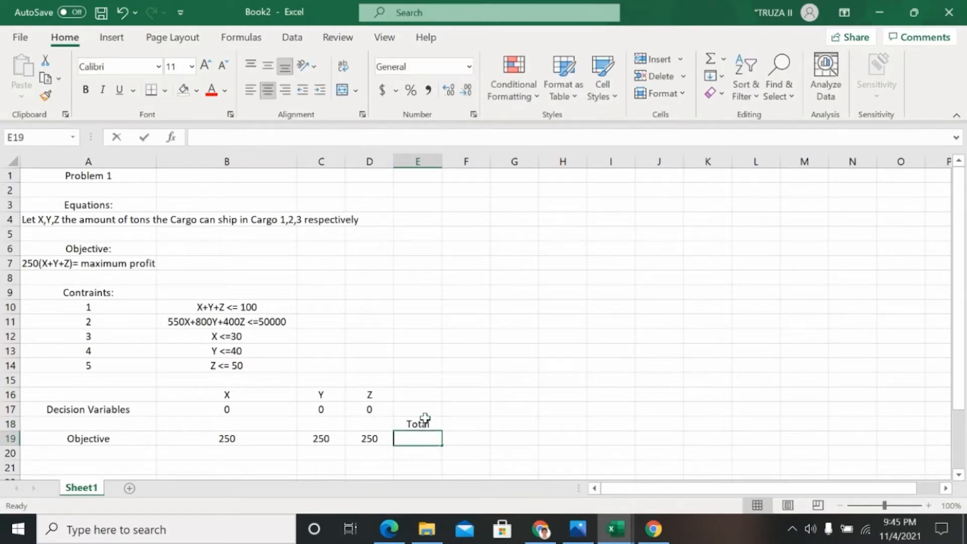
Step: Calculate the objective total in cell E19 with the formula =(B19*B17)+(C19*C17)+(D19*D17)
{"action": "type", "text": "="}
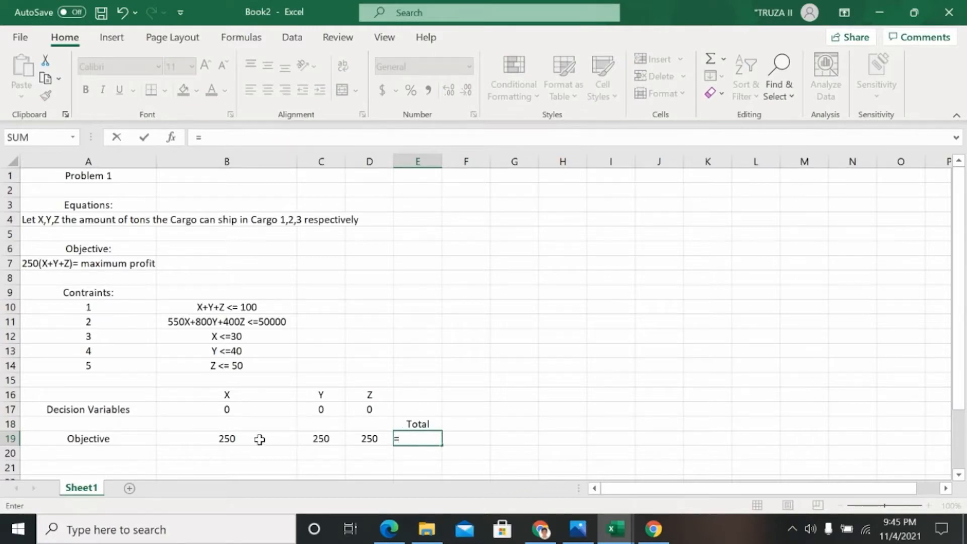
{"action": "type", "text": ")("}
{"action": "left_click", "coordinate": [249, 440]}
{"action": "type", "text": "*"}
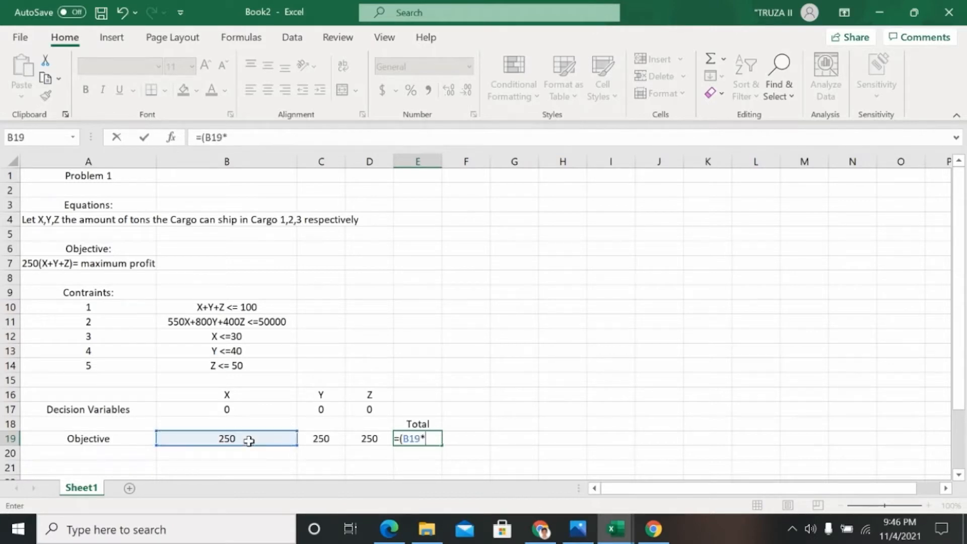
{"action": "left_click", "coordinate": [255, 412]}
{"action": "type", "text": ")+("}
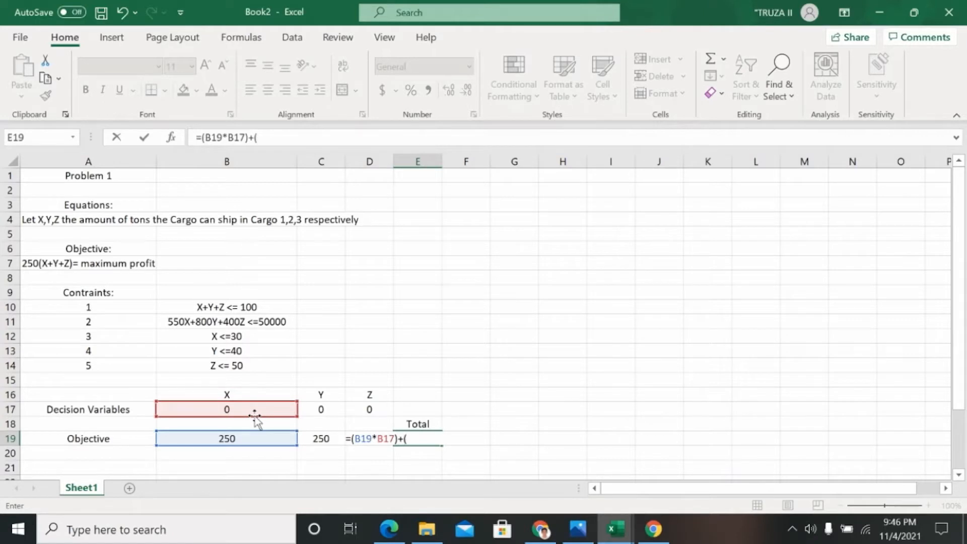
{"action": "left_click", "coordinate": [321, 441]}
{"action": "type", "text": "*"}
{"action": "left_click", "coordinate": [324, 412]}
{"action": "type", "text": ")+"}
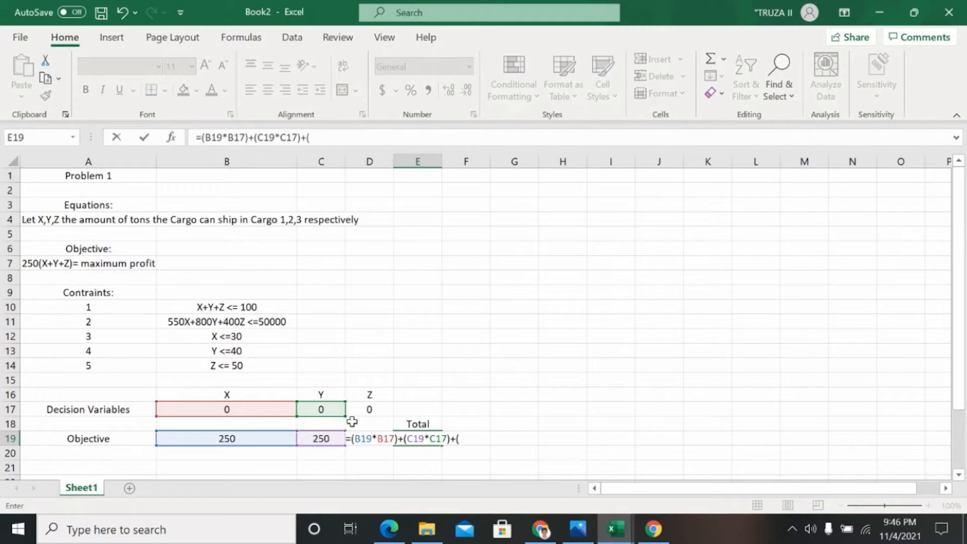
{"action": "type", "text": "(D19"}
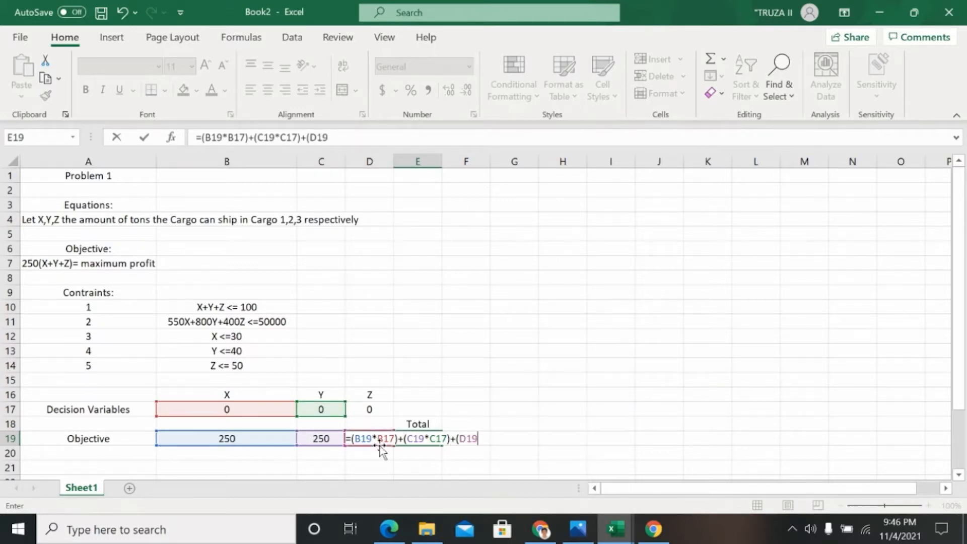
{"action": "type", "text": "*"}
{"action": "left_click", "coordinate": [376, 409]}
{"action": "type", "text": ")"}
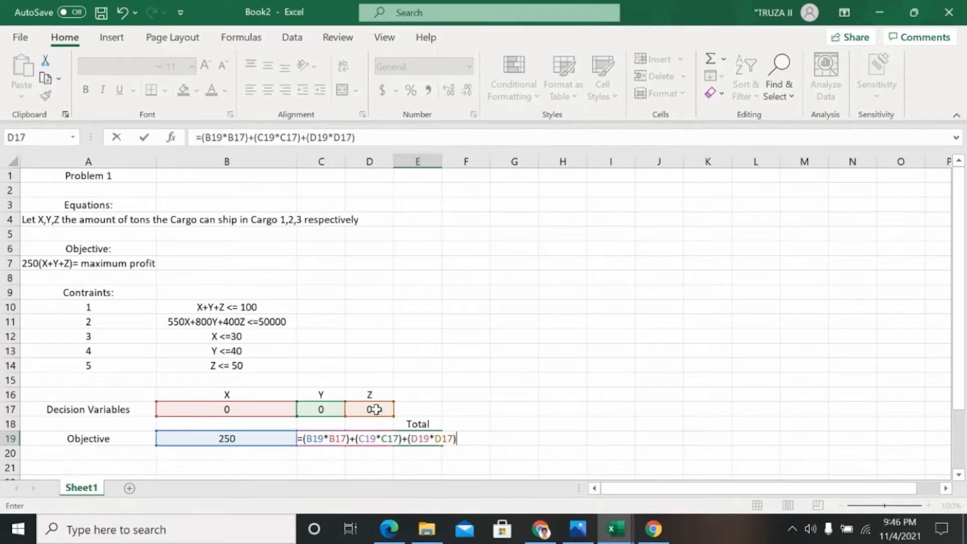
{"action": "key", "text": "Return"}
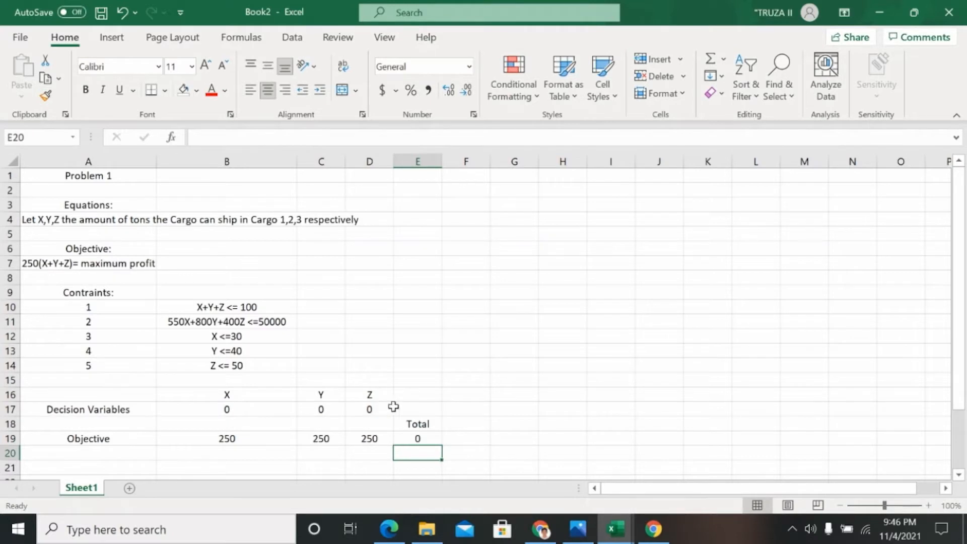
Step: Enter the heading "Contraints" in cell A21, below the Objective row
{"action": "left_click_drag", "start_coordinate": [957, 371], "coordinate": [958, 428]}
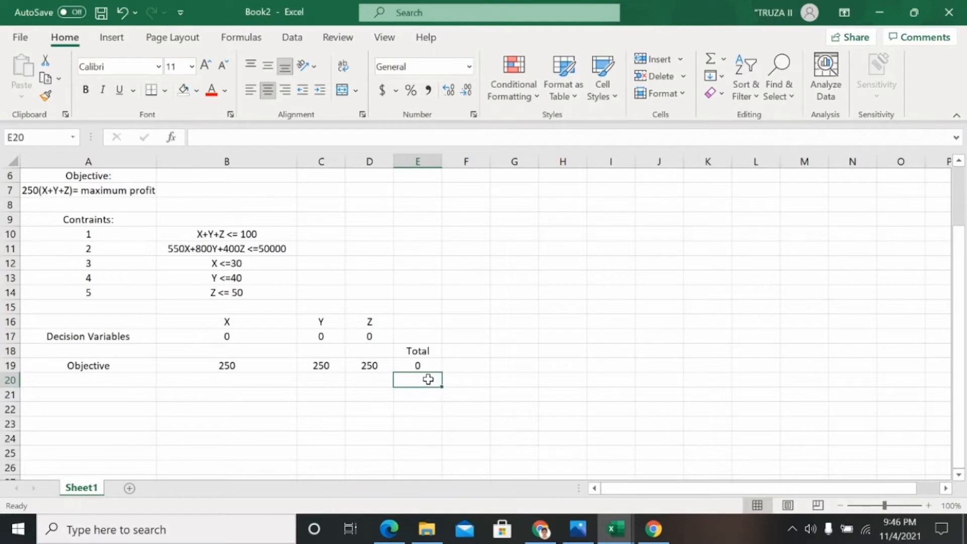
{"action": "left_click", "coordinate": [77, 392]}
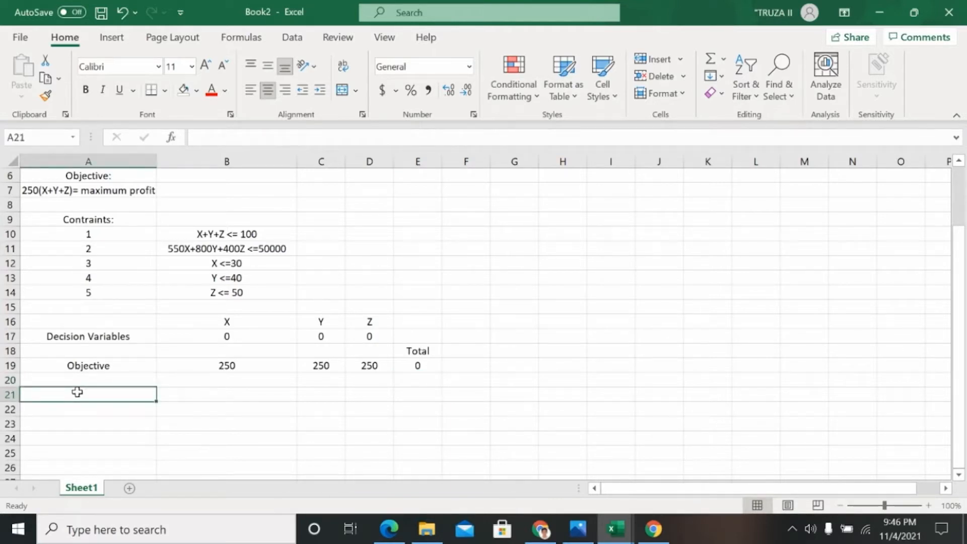
{"action": "type", "text": "Co"}
{"action": "key", "text": "BackSpace"}
{"action": "type", "text": "ontraints"}
{"action": "key", "text": "Return"}
Step: Number the constraint rows 1 to 5 in cells A22 to A26
{"action": "type", "text": "1"}
{"action": "key", "text": "Return"}
{"action": "type", "text": "2"}
{"action": "key", "text": "Return"}
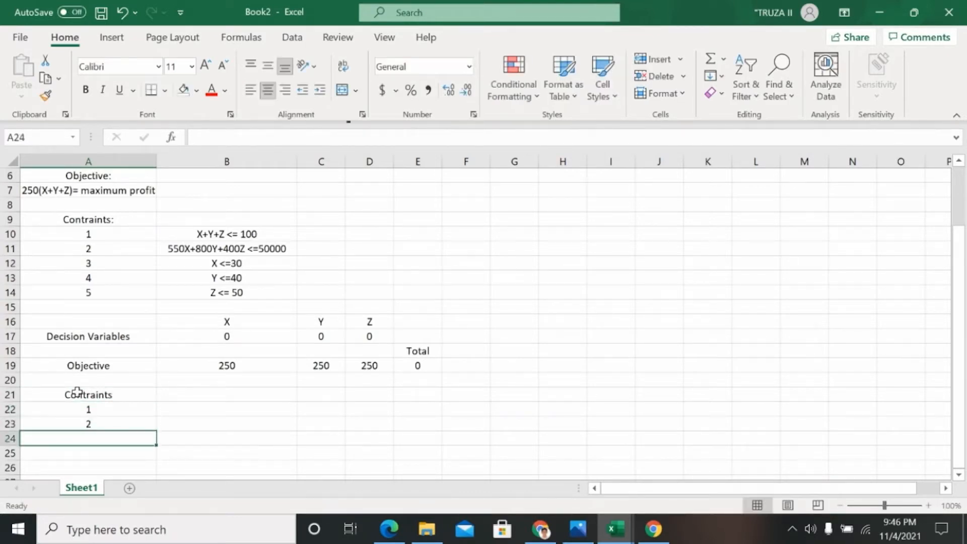
{"action": "type", "text": "3"}
{"action": "key", "text": "Return"}
{"action": "key", "text": "Right"}
{"action": "key", "text": "Left"}
{"action": "type", "text": "4"}
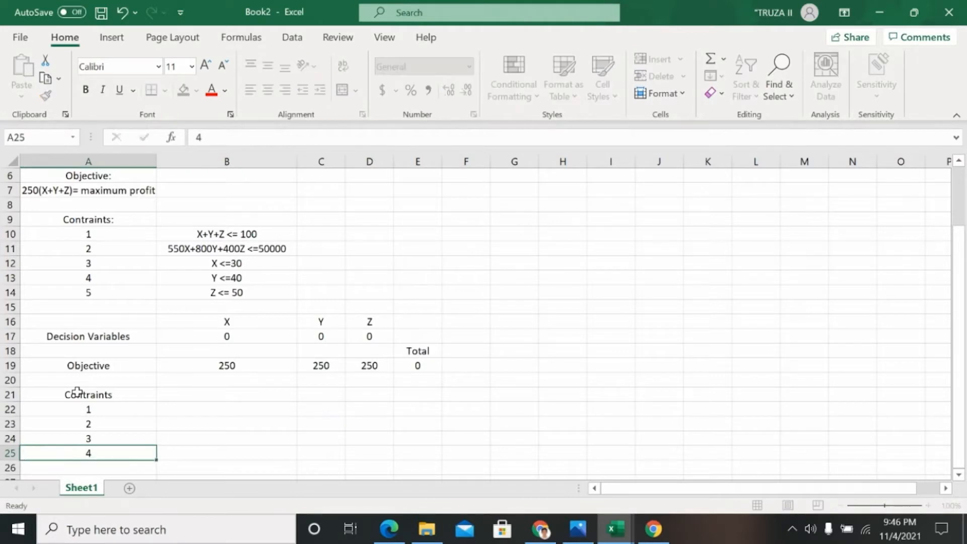
{"action": "key", "text": "Tab"}
{"action": "type", "text": "5"}
{"action": "key", "text": "Return"}
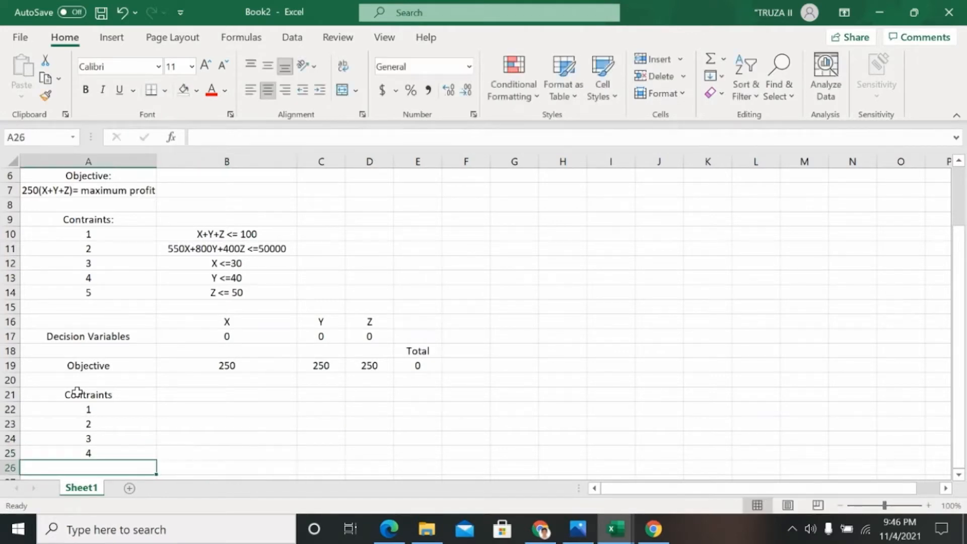
{"action": "type", "text": "5"}
Step: Enter the constraint 1 coefficient 1 for X, Y and Z in cells B22 to D22
{"action": "key", "text": "Up"}
{"action": "key", "text": "Up"}
{"action": "key", "text": "Up"}
{"action": "key", "text": "Up"}
{"action": "key", "text": "Right"}
{"action": "key", "text": "Right"}
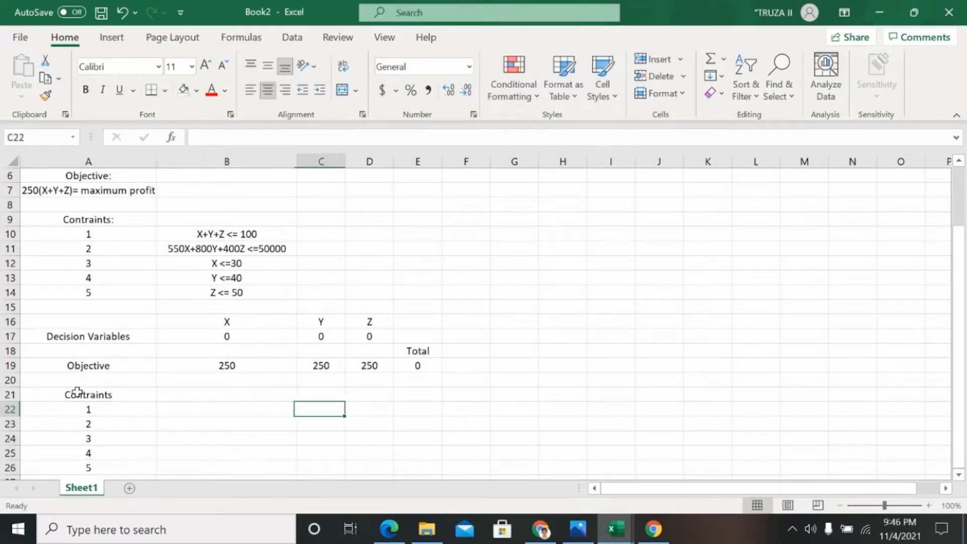
{"action": "key", "text": "Left"}
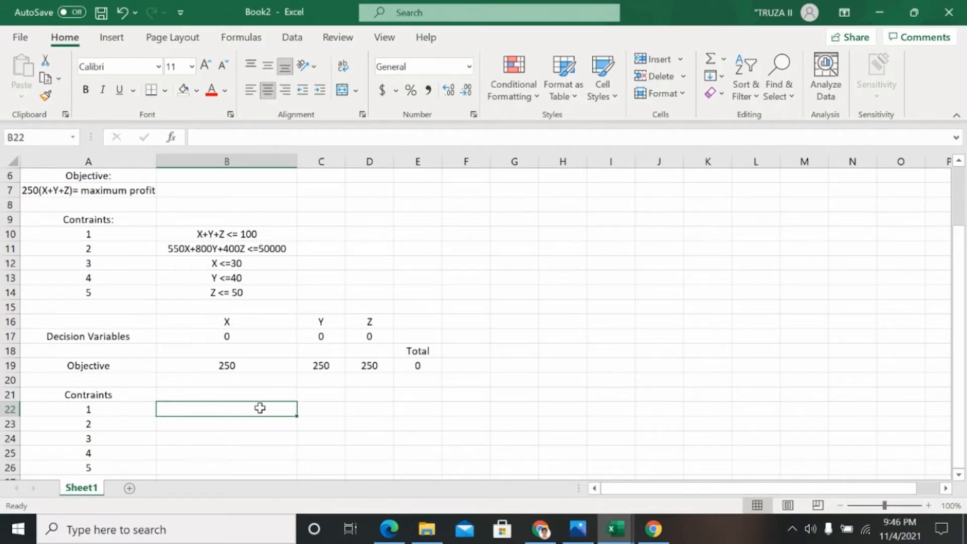
{"action": "type", "text": "1"}
{"action": "key", "text": "Tab"}
{"action": "type", "text": "1"}
{"action": "key", "text": "Tab"}
{"action": "type", "text": "1"}
{"action": "key", "text": "Tab"}
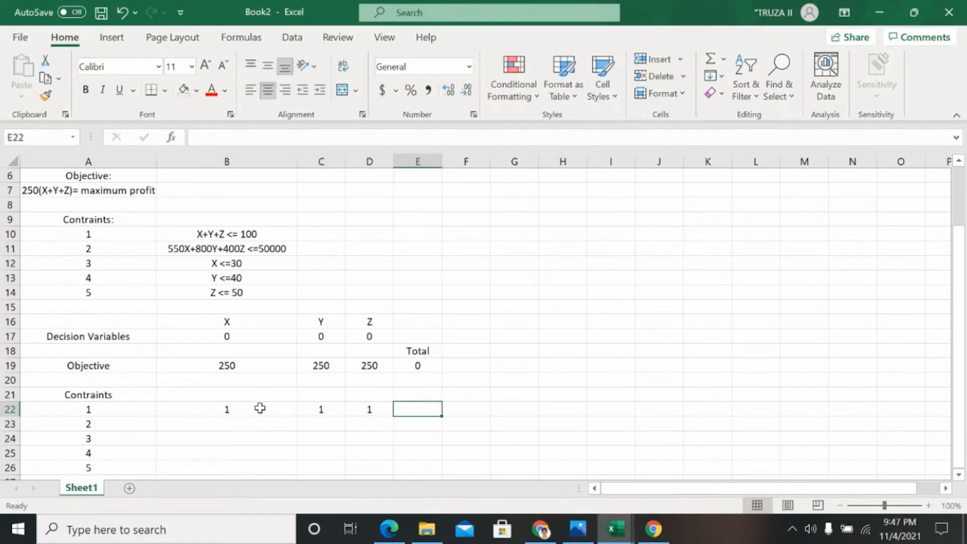
Step: Enter the sign "<=" in F22 and the limit 100 in G22 for constraint 1
{"action": "key", "text": "Tab"}
{"action": "type", "text": ","}
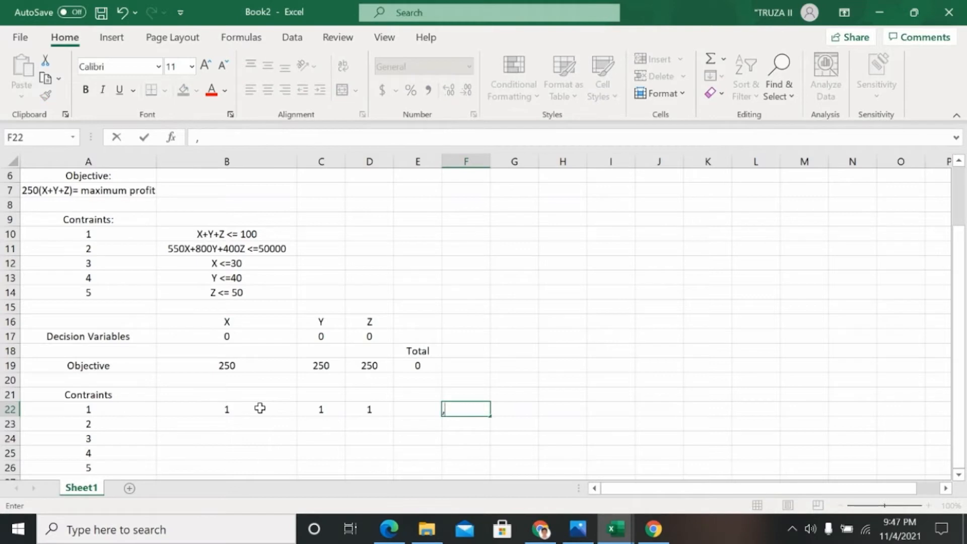
{"action": "type", "text": "="}
{"action": "key", "text": "Tab"}
{"action": "type", "text": "100"}
{"action": "key", "text": "Return"}
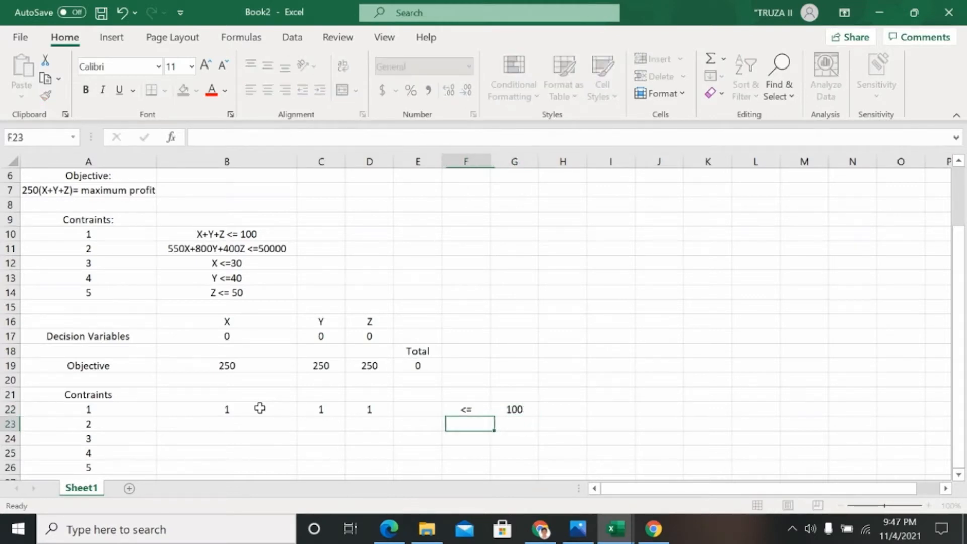
Step: Enter the constraint 2 coefficients 550, 800 and 400 in cells B23 to D23
{"action": "key", "text": "Left"}
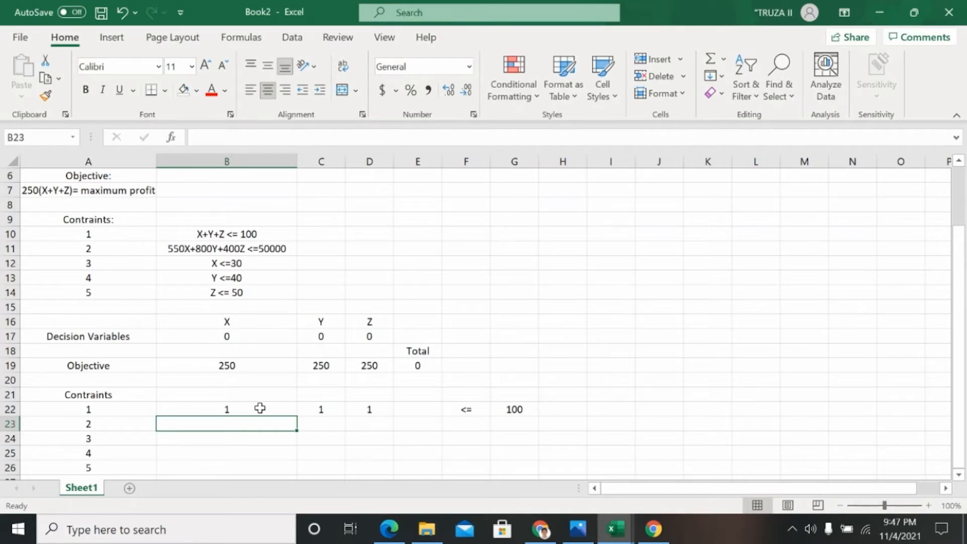
{"action": "type", "text": "550"}
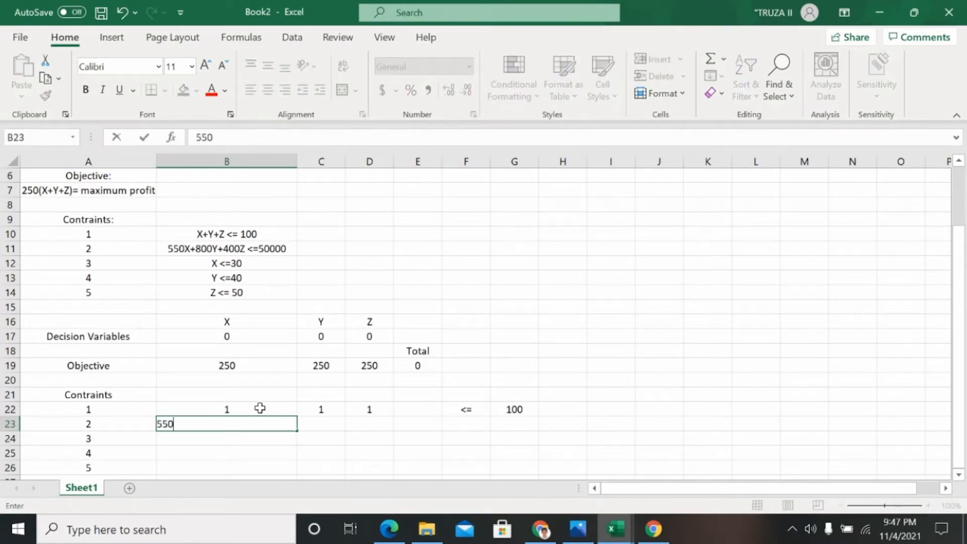
{"action": "key", "text": "Tab"}
{"action": "type", "text": "800"}
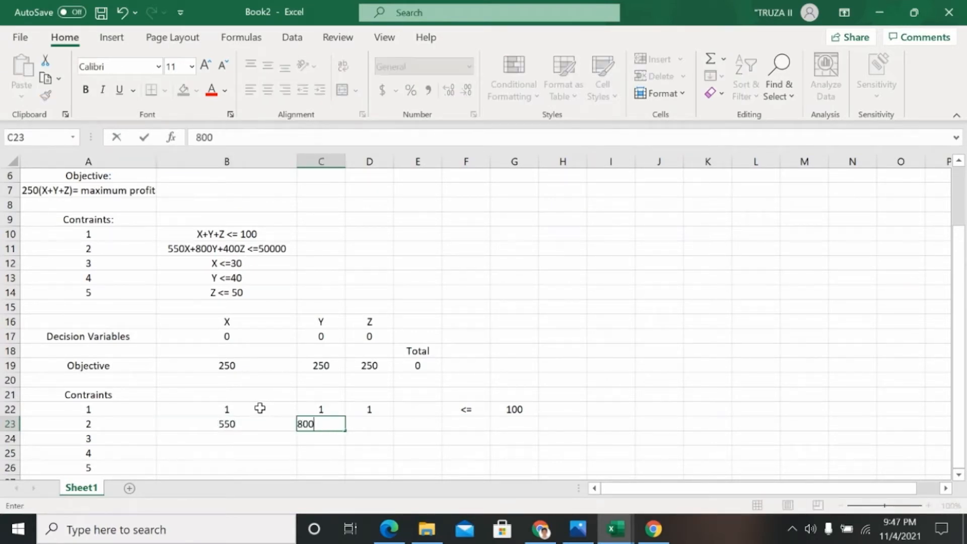
{"action": "key", "text": "Tab"}
{"action": "type", "text": "400"}
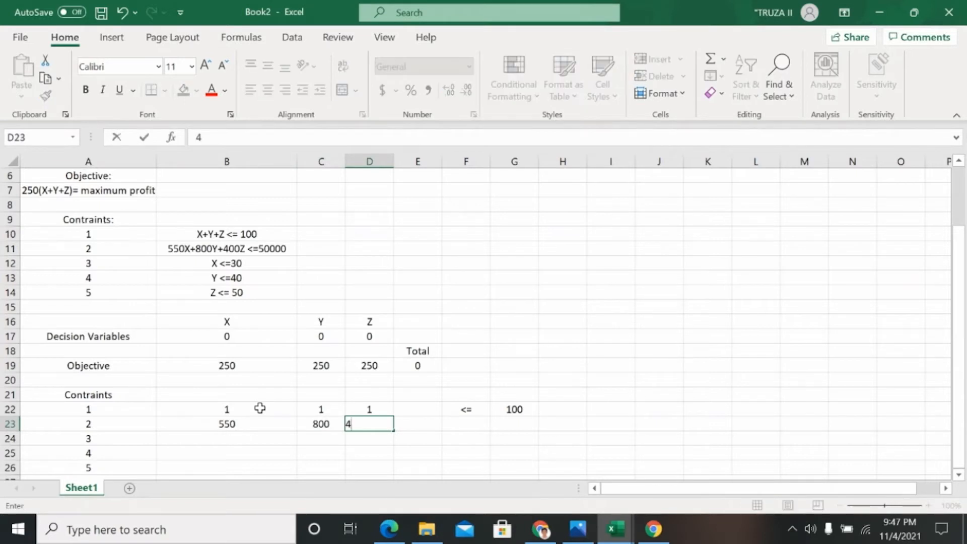
Step: Enter the sign "<=" in F23 and the limit 50000 in G23 for constraint 2
{"action": "key", "text": "Tab"}
{"action": "key", "text": "Tab"}
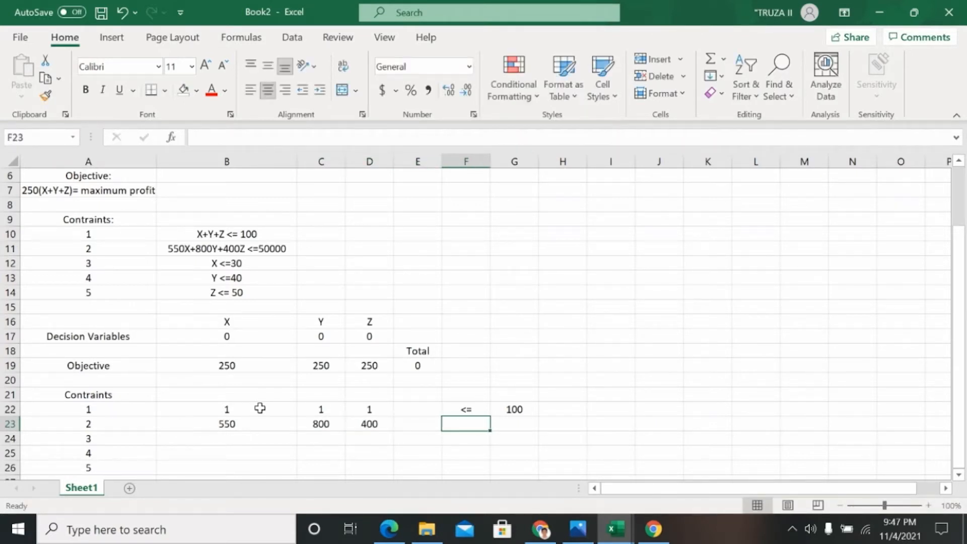
{"action": "type", "text": "<="}
{"action": "key", "text": "Tab"}
{"action": "type", "text": "5000"}
{"action": "key", "text": "Return"}
Step: Fill in constraint 3 with the X coefficient 1 in B24, "<=" in F24 and the limit 30 in G24
{"action": "key", "text": "Left"}
{"action": "key", "text": "Left"}
{"action": "key", "text": "Left"}
{"action": "key", "text": "Left"}
{"action": "key", "text": "Left"}
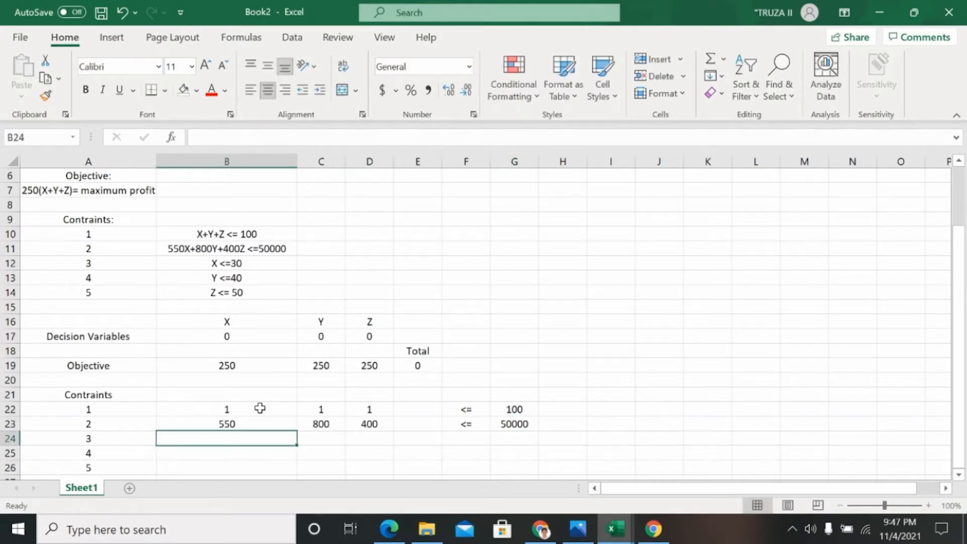
{"action": "type", "text": "1"}
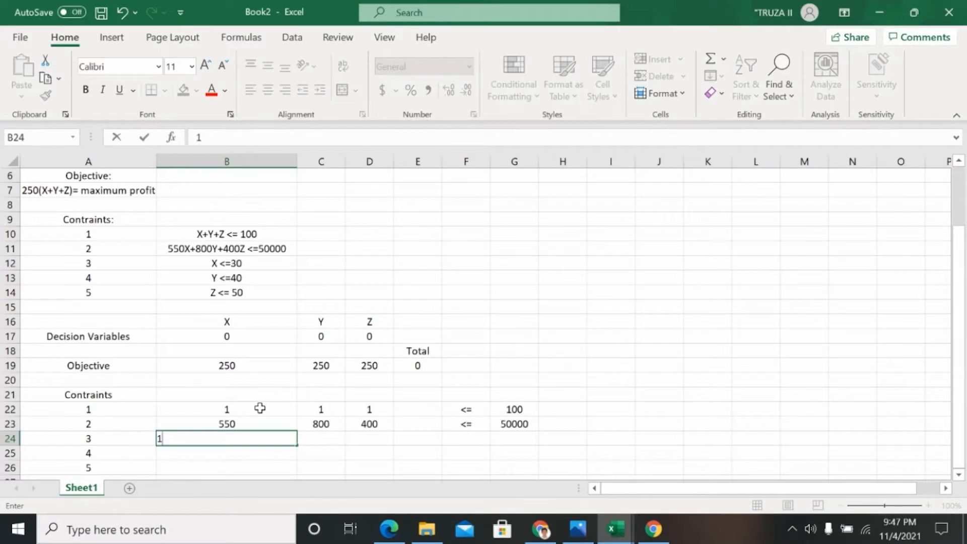
{"action": "key", "text": "Tab"}
{"action": "key", "text": "Tab"}
{"action": "key", "text": "Tab"}
{"action": "key", "text": "Tab"}
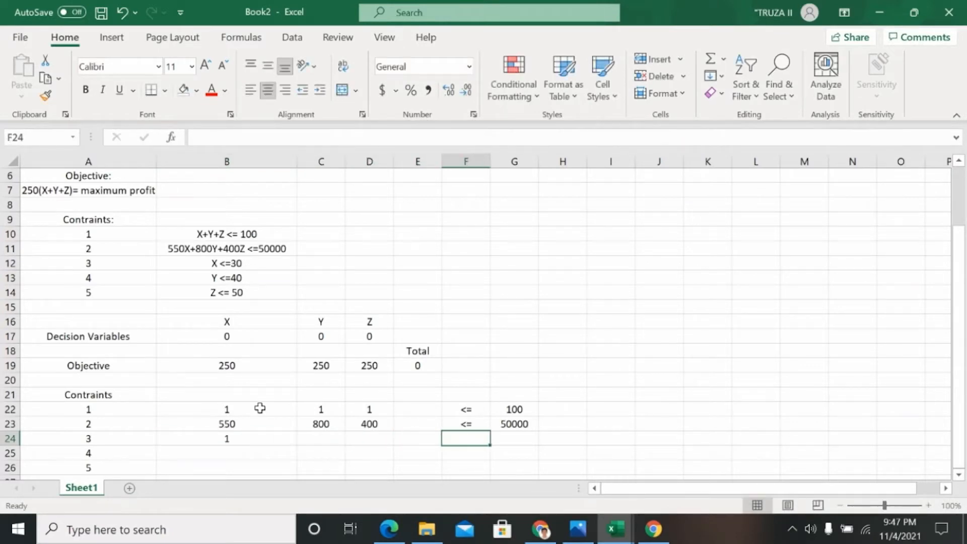
{"action": "type", "text": "<="}
{"action": "key", "text": "Tab"}
{"action": "type", "text": "3"}
{"action": "key", "text": "Return"}
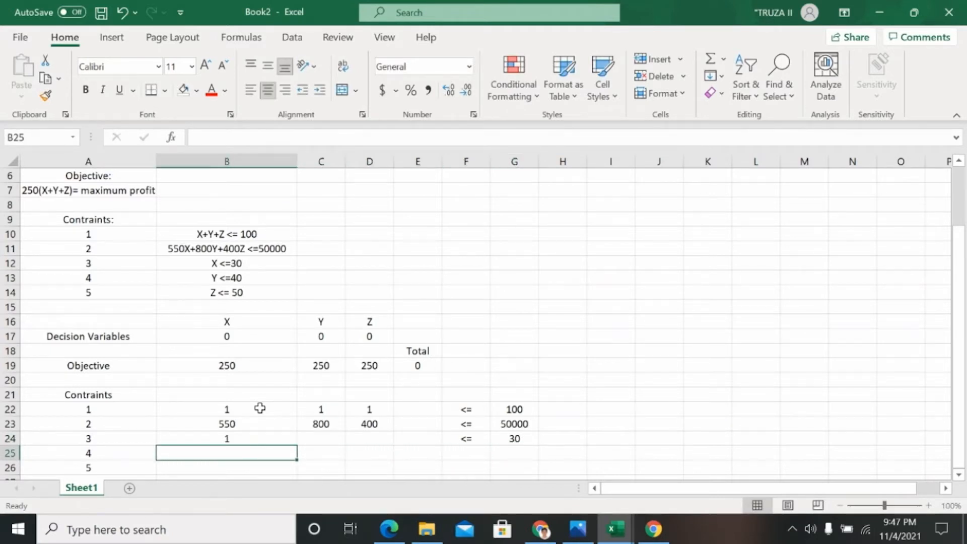
Step: Fill in constraint 4 with the Y coefficient 1 in C25, "<=" in F25 and the limit 40 in G25
{"action": "key", "text": "Tab"}
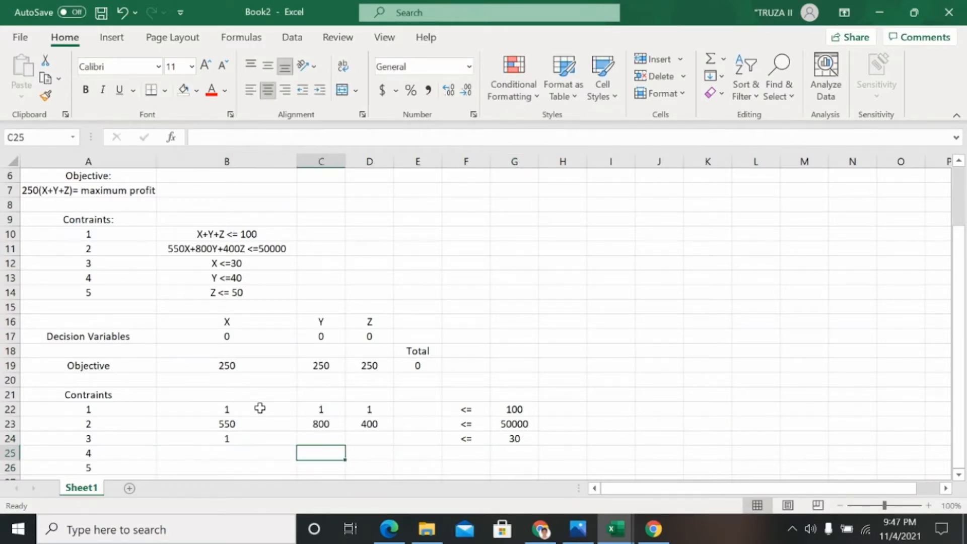
{"action": "type", "text": "1"}
{"action": "key", "text": "Tab"}
{"action": "key", "text": "Tab"}
{"action": "key", "text": "Tab"}
{"action": "type", "text": "<="}
{"action": "key", "text": "Tab"}
{"action": "type", "text": "40"}
{"action": "key", "text": "Return"}
Step: Fill in constraint 5 with the Z coefficient 1 in D26, "<=" in F26 and the limit 50 in G26
{"action": "key", "text": "Left"}
{"action": "key", "text": "Left"}
{"action": "key", "text": "Left"}
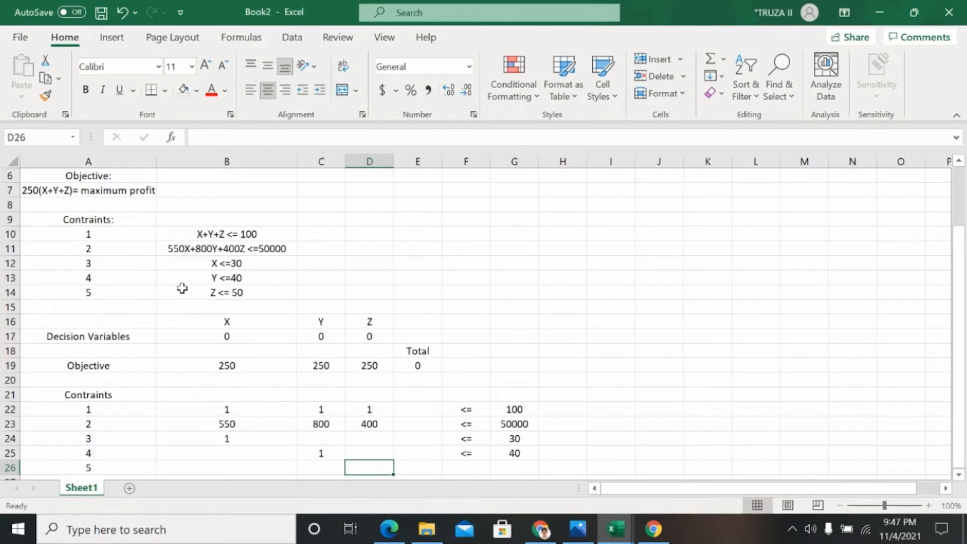
{"action": "type", "text": "1"}
{"action": "key", "text": "Tab"}
{"action": "key", "text": "Tab"}
{"action": "type", "text": "<"}
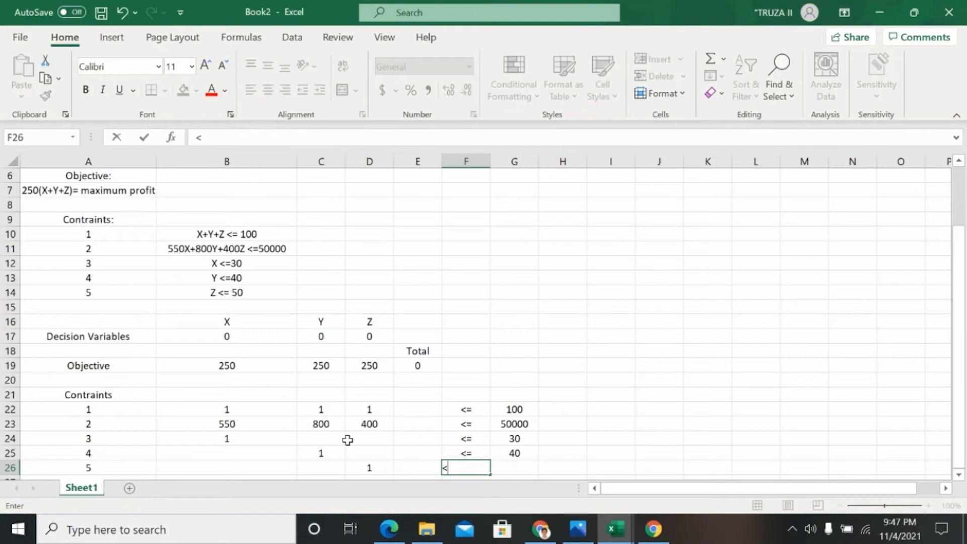
{"action": "type", "text": "="}
{"action": "key", "text": "Tab"}
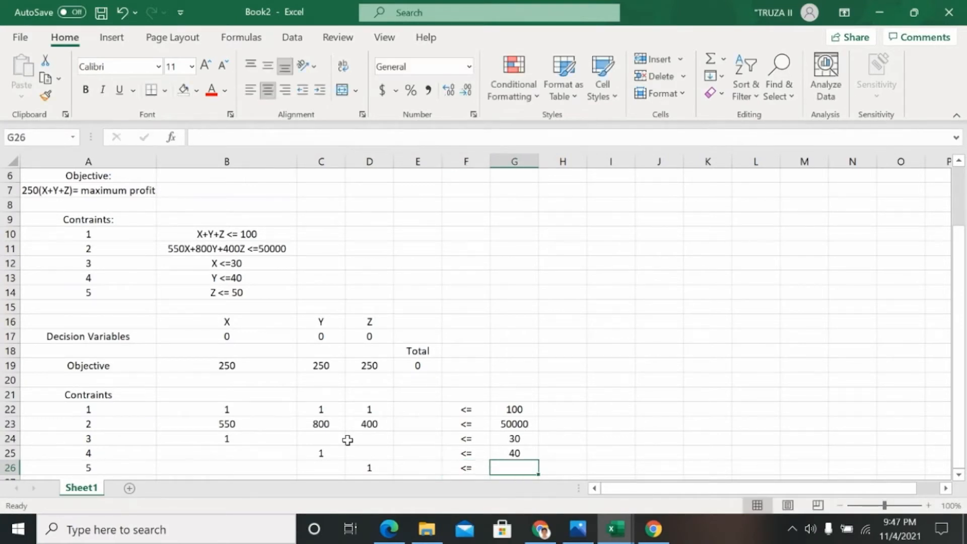
{"action": "type", "text": "50"}
{"action": "key", "text": "Return"}
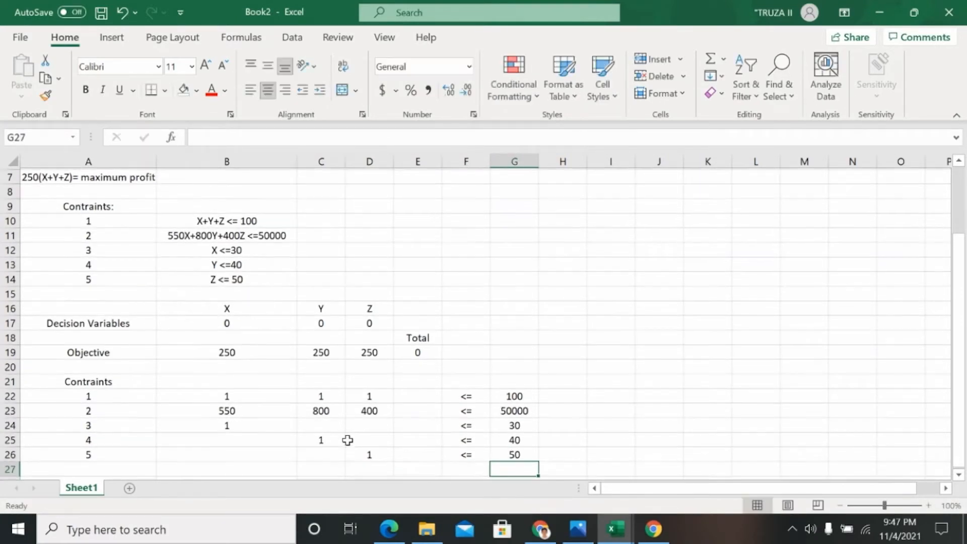
Step: Try to fill the objective total formula from E19 down through E26 for the constraint rows
{"action": "scroll", "coordinate": [652, 425], "scroll_direction": "down", "scroll_amount": 1}
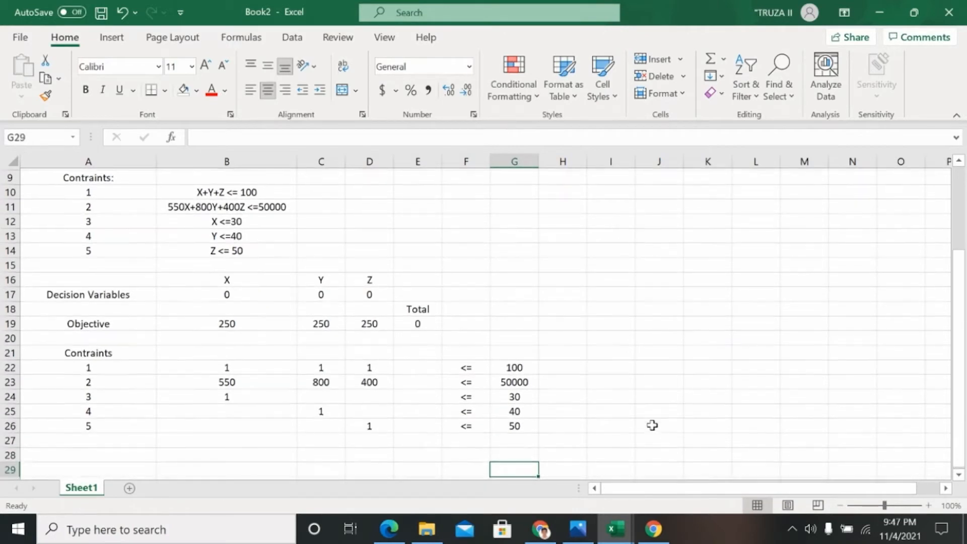
{"action": "left_click", "coordinate": [640, 291]}
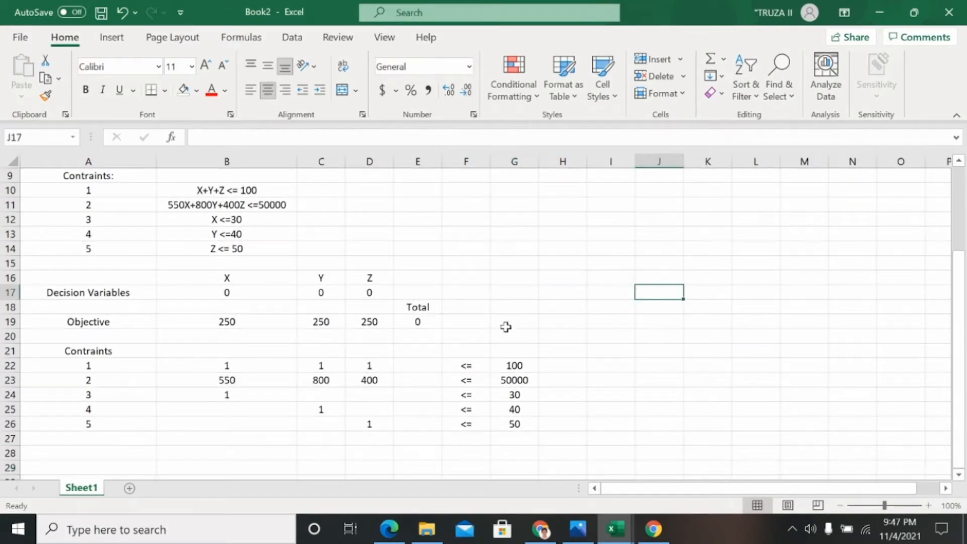
{"action": "left_click", "coordinate": [424, 369]}
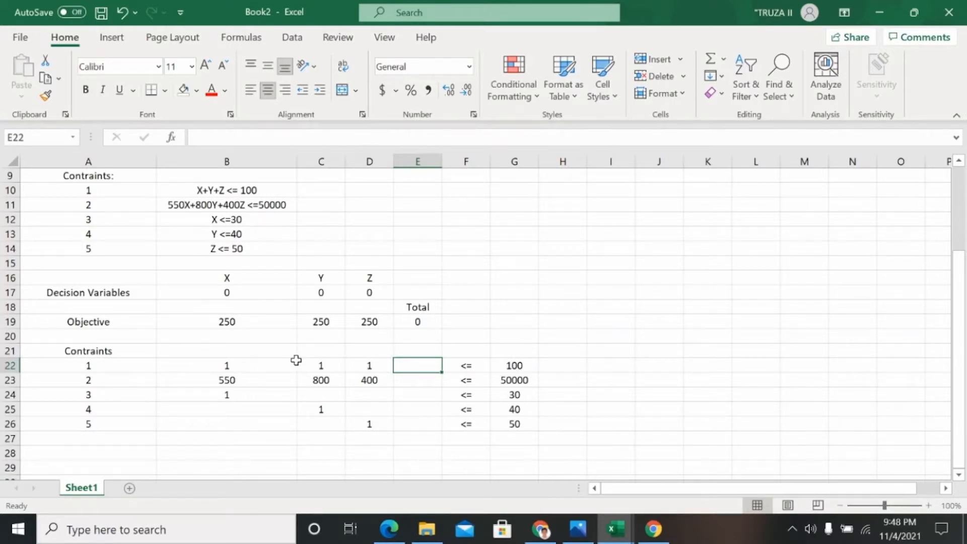
{"action": "left_click", "coordinate": [432, 327]}
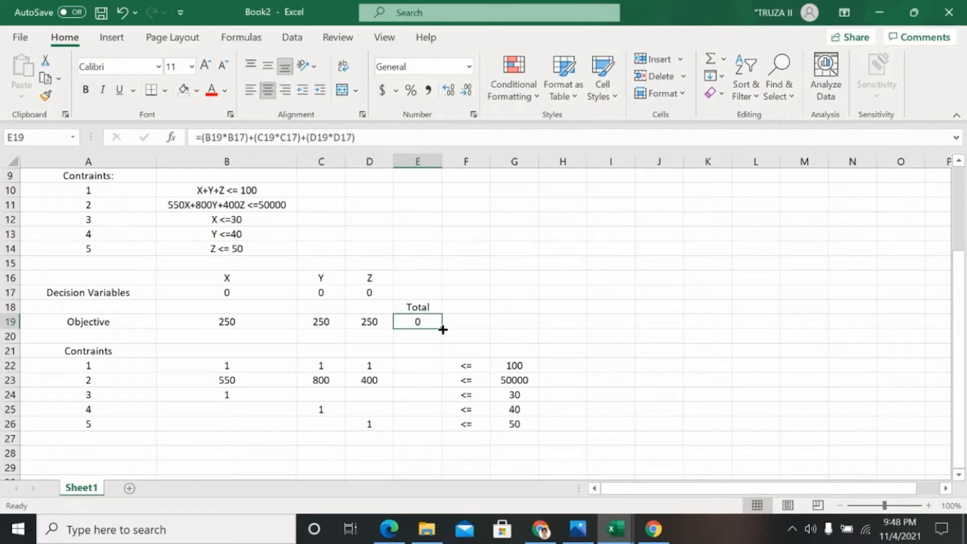
{"action": "left_click_drag", "start_coordinate": [442, 330], "coordinate": [432, 432]}
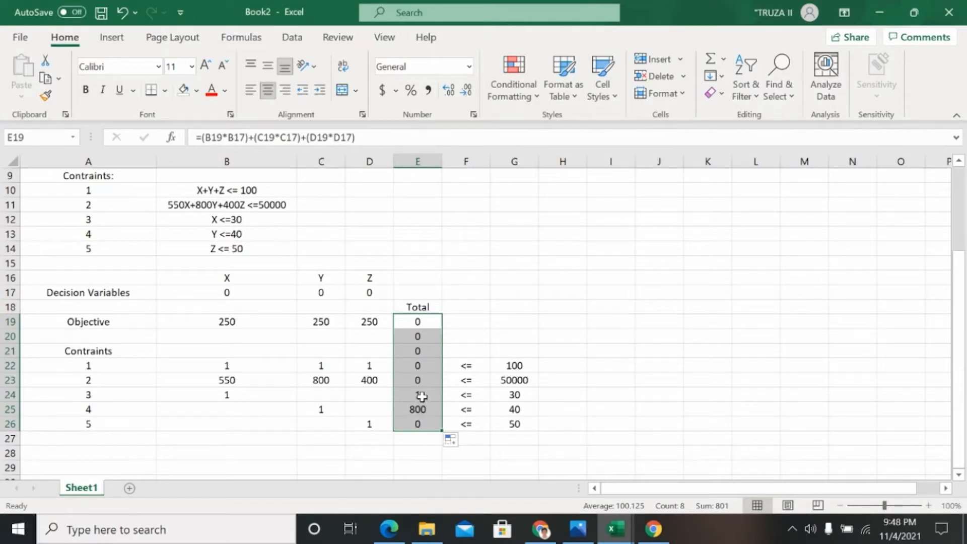
Step: Lock the decision variable references in E19's formula as $B$17, $C$17 and $D$17, and fill the formula down to E26
{"action": "double_click", "coordinate": [430, 321]}
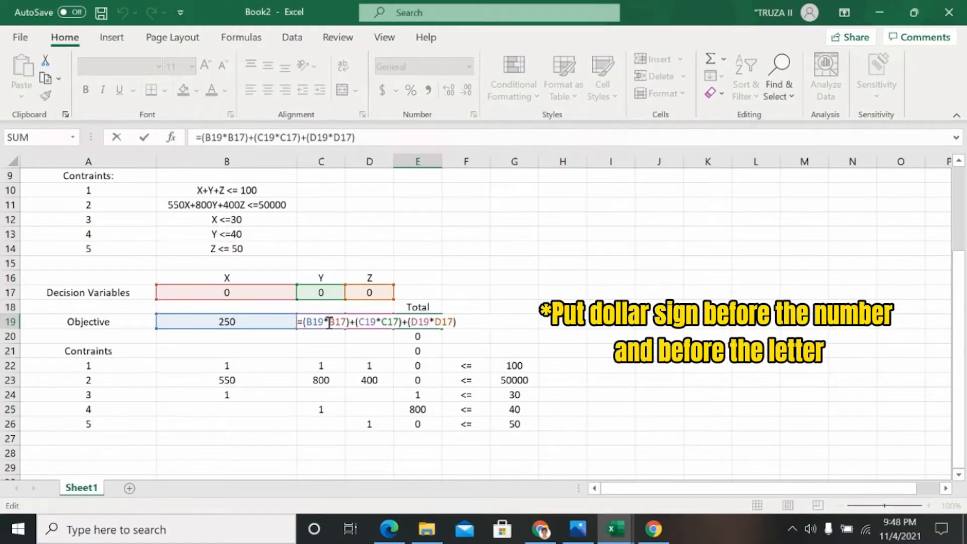
{"action": "type", "text": "$"}
{"action": "key", "text": "Right"}
{"action": "type", "text": "$B"}
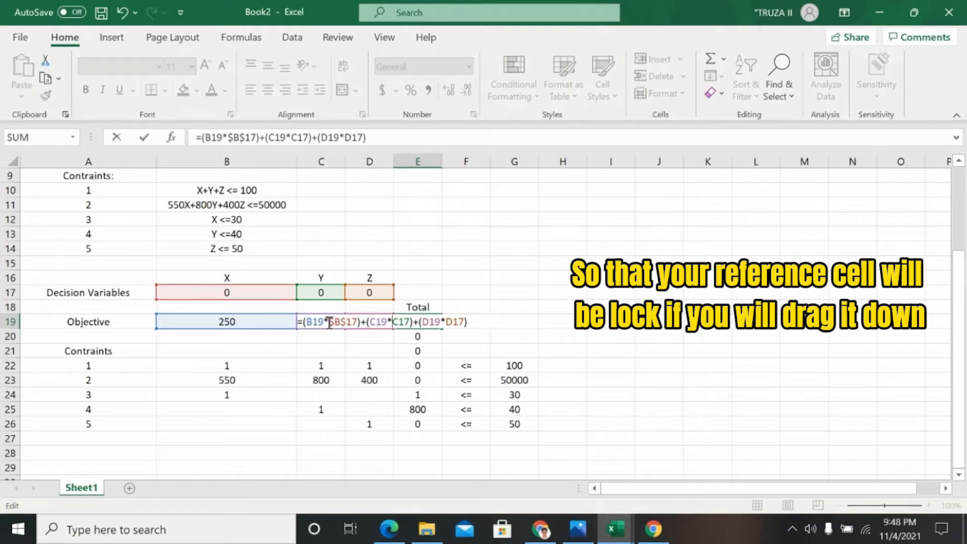
{"action": "type", "text": "$"}
{"action": "key", "text": "Right"}
{"action": "type", "text": "$"}
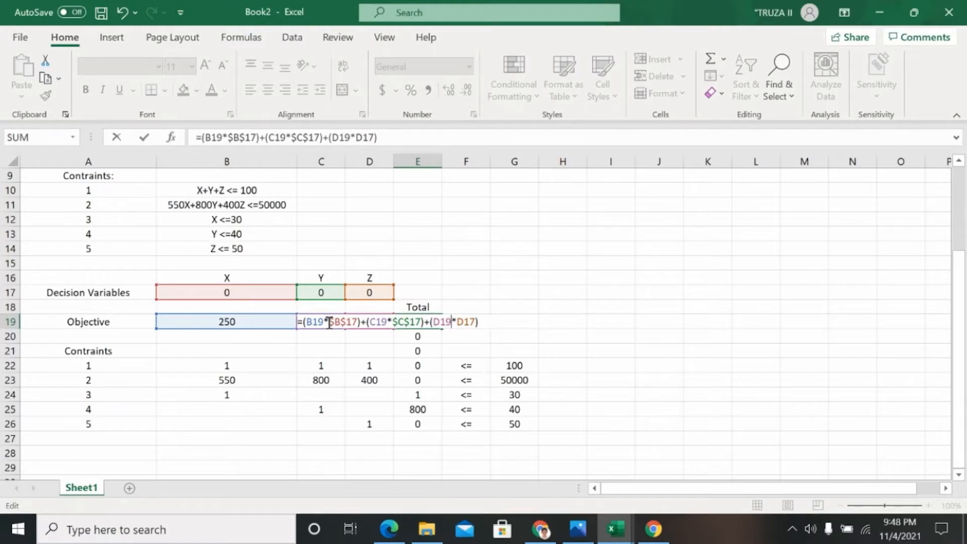
{"action": "type", "text": "$"}
{"action": "type", "text": "$D$"}
{"action": "key", "text": "Return"}
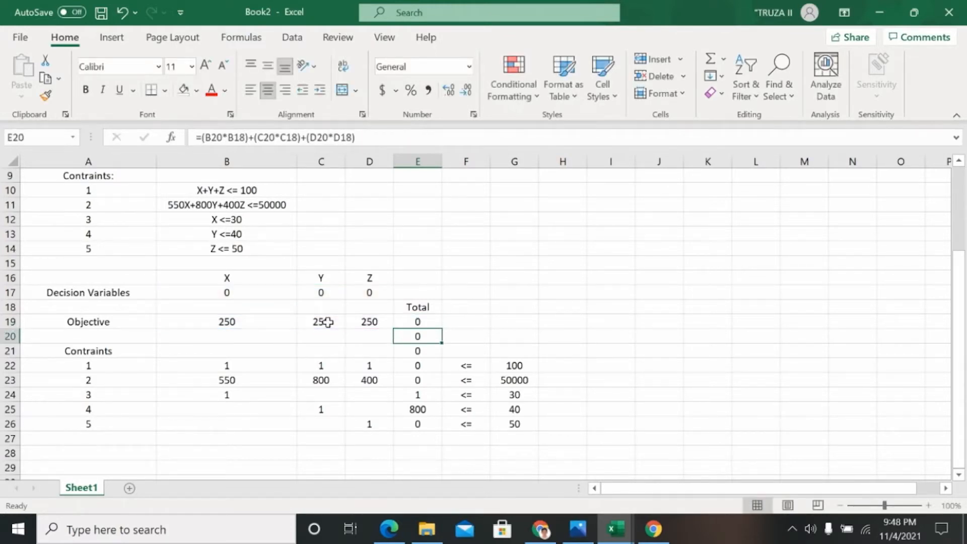
{"action": "left_click", "coordinate": [428, 324]}
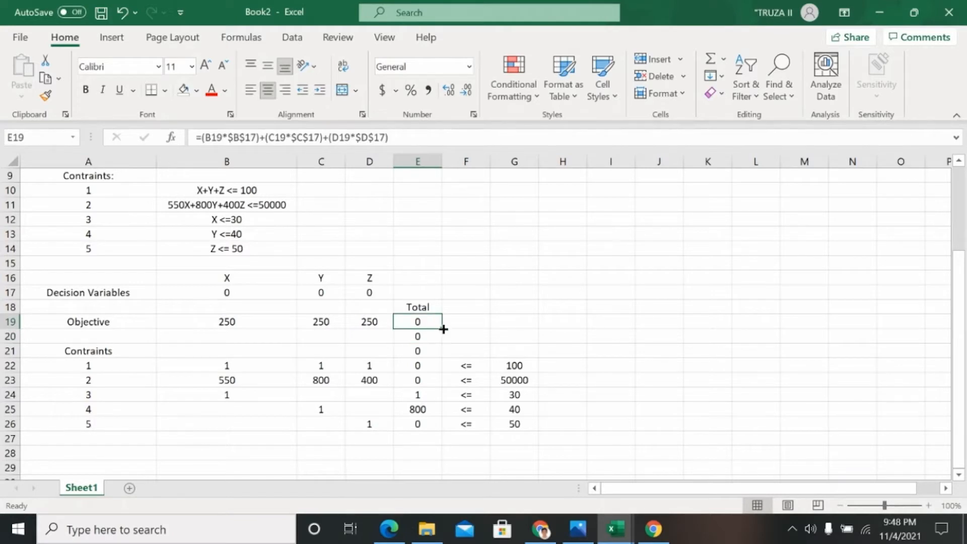
{"action": "left_click_drag", "start_coordinate": [443, 329], "coordinate": [432, 434]}
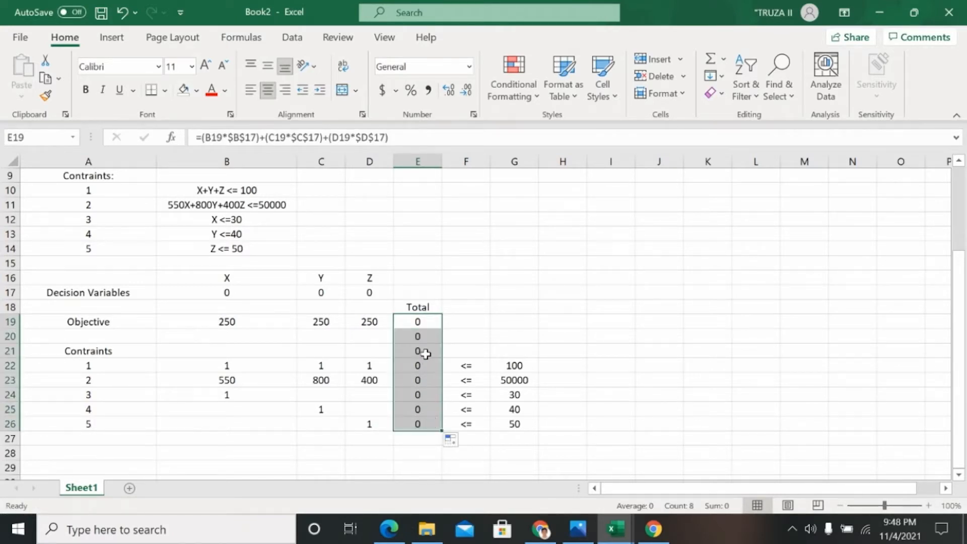
Step: Clear the unneeded total formulas from E20 and E21 in the blank and heading rows
{"action": "double_click", "coordinate": [429, 335]}
{"action": "key", "text": "Return"}
{"action": "key", "text": "BackSpace"}
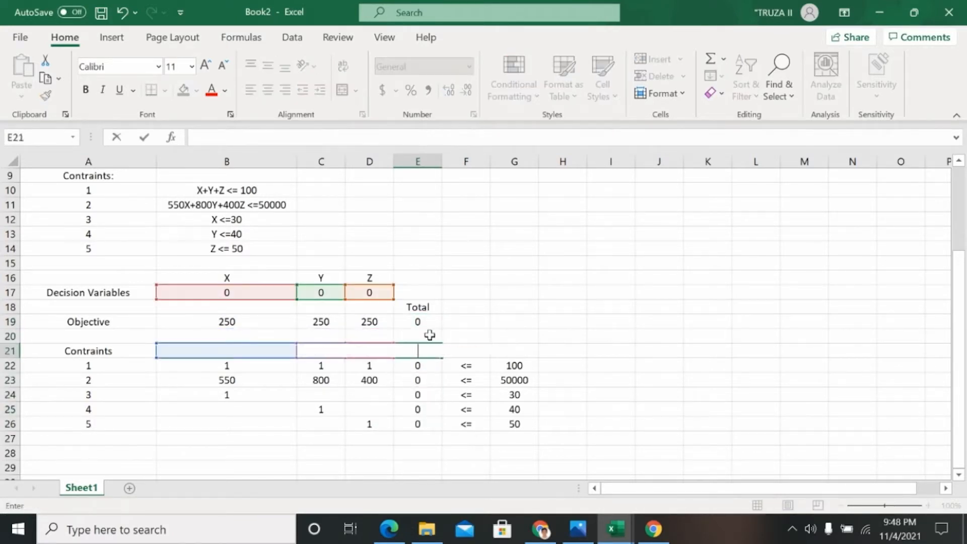
{"action": "left_click", "coordinate": [673, 492]}
{"action": "left_click", "coordinate": [653, 449]}
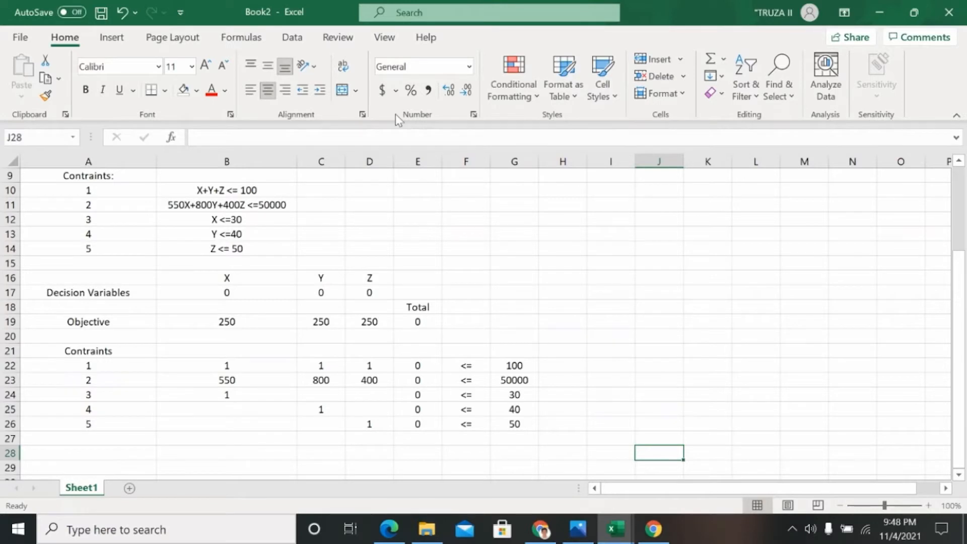
Step: Open Solver and set the objective to cell E19 with Max, checking the goal in the Optimization.PNG problem image
{"action": "left_click", "coordinate": [301, 41]}
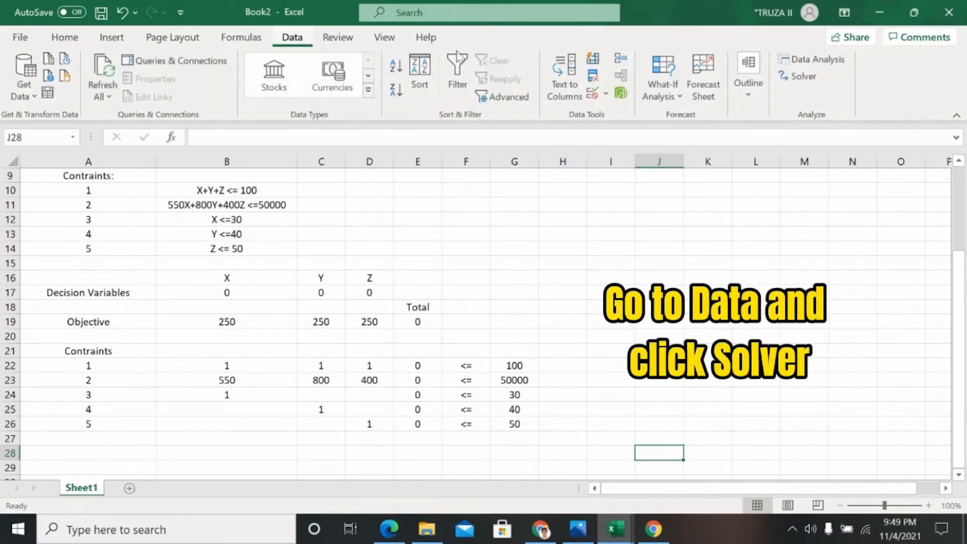
{"action": "left_click", "coordinate": [804, 77]}
{"action": "left_click_drag", "start_coordinate": [668, 78], "coordinate": [793, 75]}
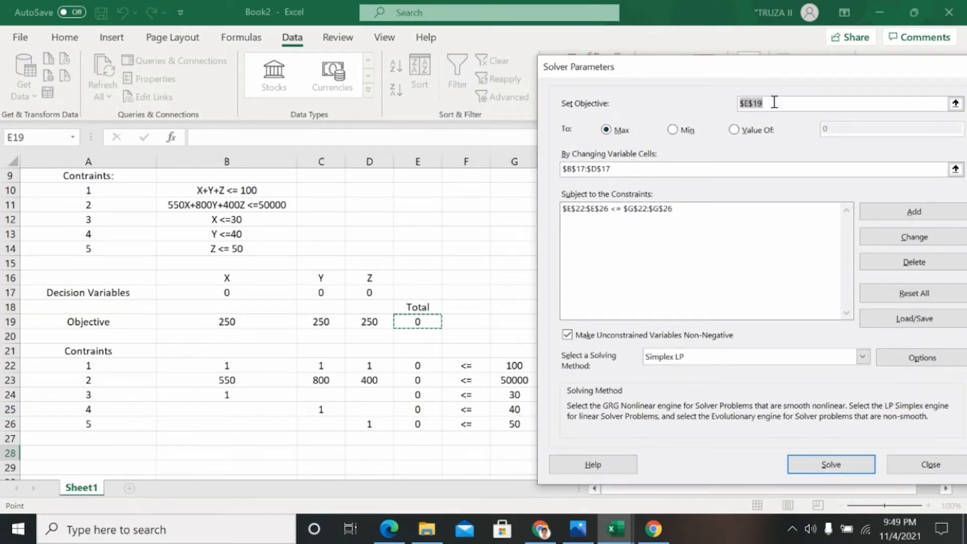
{"action": "key", "text": "BackSpace"}
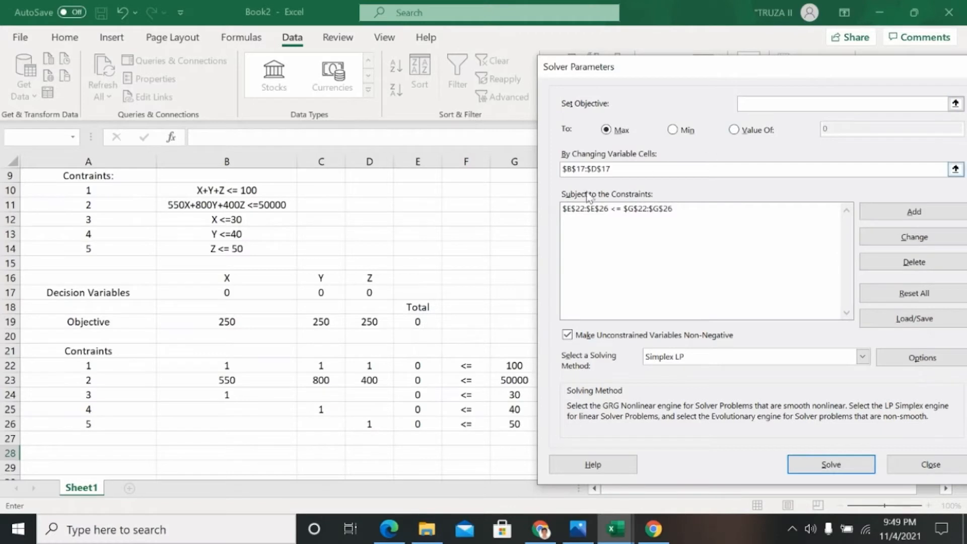
{"action": "left_click", "coordinate": [409, 324]}
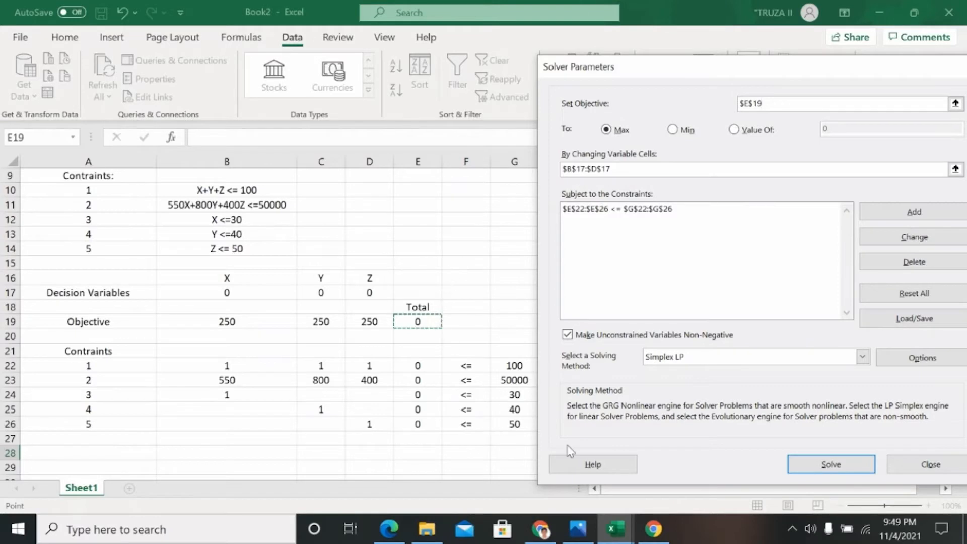
{"action": "left_click", "coordinate": [578, 529]}
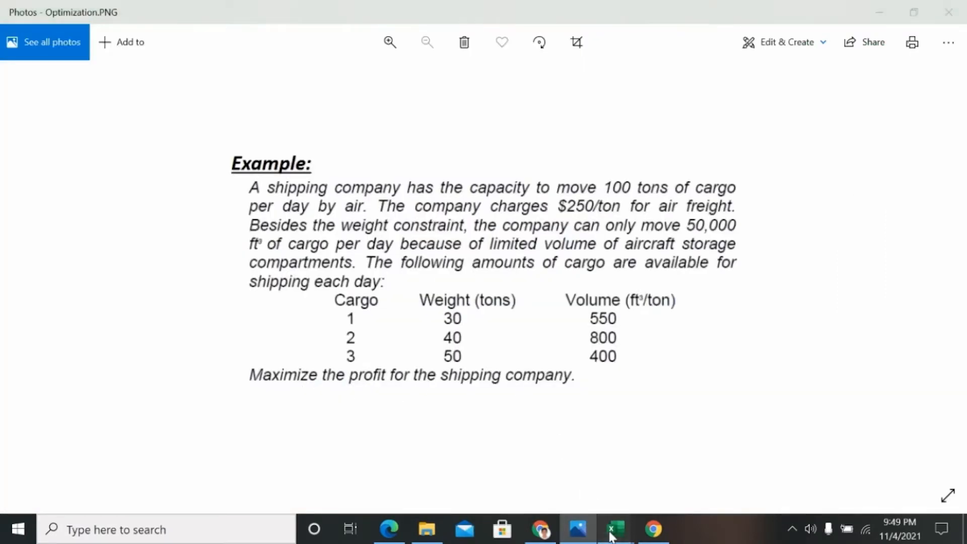
{"action": "mouse_move", "coordinate": [616, 529]}
{"action": "left_click", "coordinate": [681, 480]}
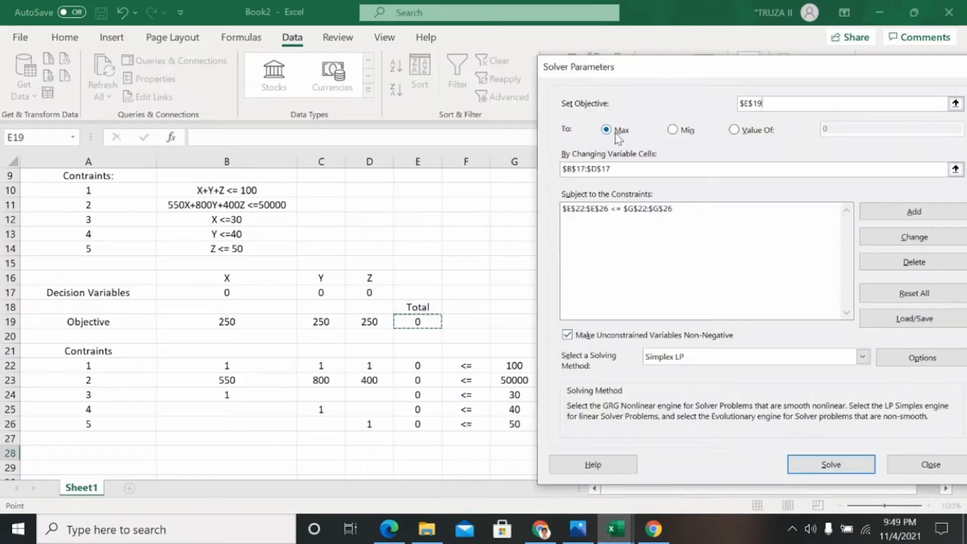
{"action": "left_click", "coordinate": [610, 133]}
Step: Set Solver's changing variable cells to the decision variables in $B$17:$D$17
{"action": "left_click", "coordinate": [653, 173]}
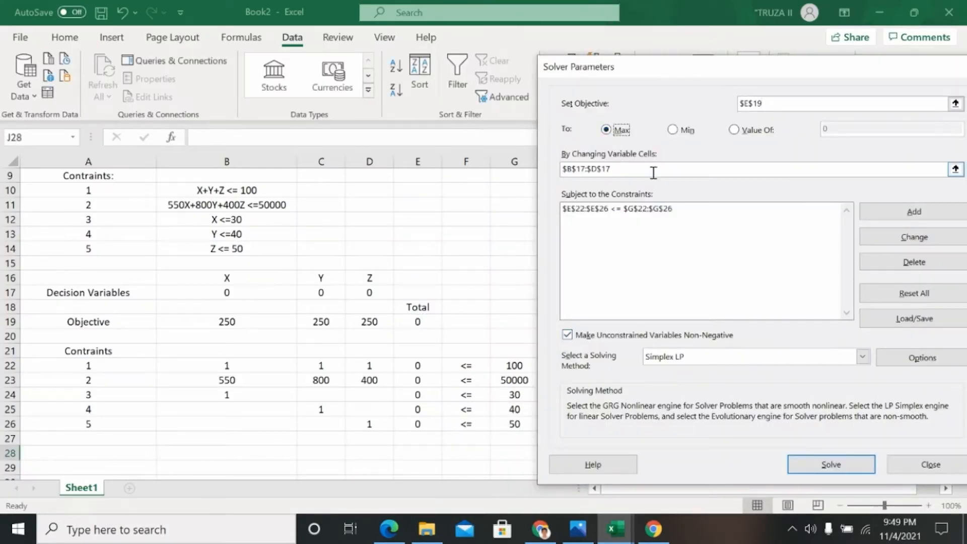
{"action": "key", "text": "BackSpace"}
{"action": "key", "text": "BackSpace"}
{"action": "key", "text": "BackSpace"}
{"action": "key", "text": "BackSpace"}
{"action": "key", "text": "BackSpace"}
{"action": "key", "text": "BackSpace"}
{"action": "key", "text": "BackSpace"}
{"action": "key", "text": "BackSpace"}
{"action": "key", "text": "BackSpace"}
{"action": "key", "text": "BackSpace"}
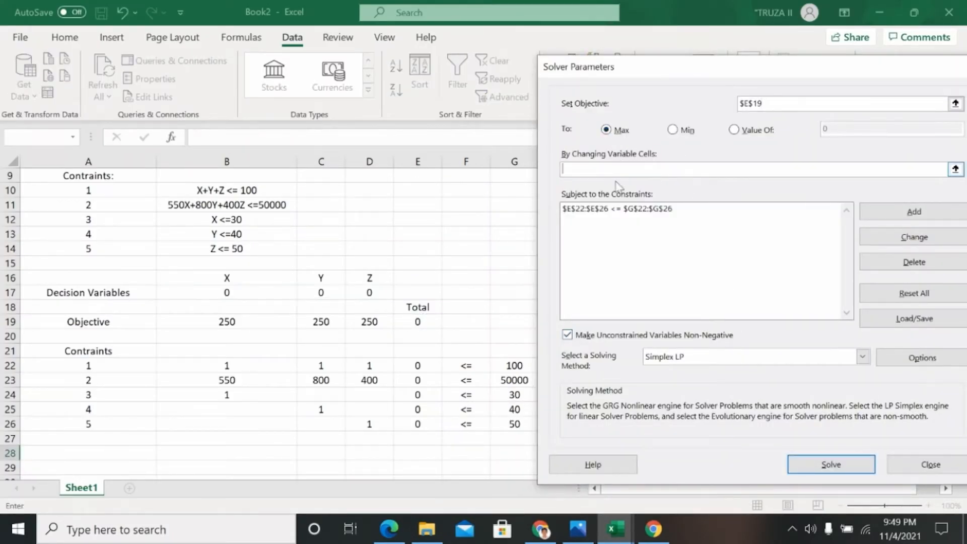
{"action": "left_click_drag", "start_coordinate": [226, 292], "coordinate": [373, 293]}
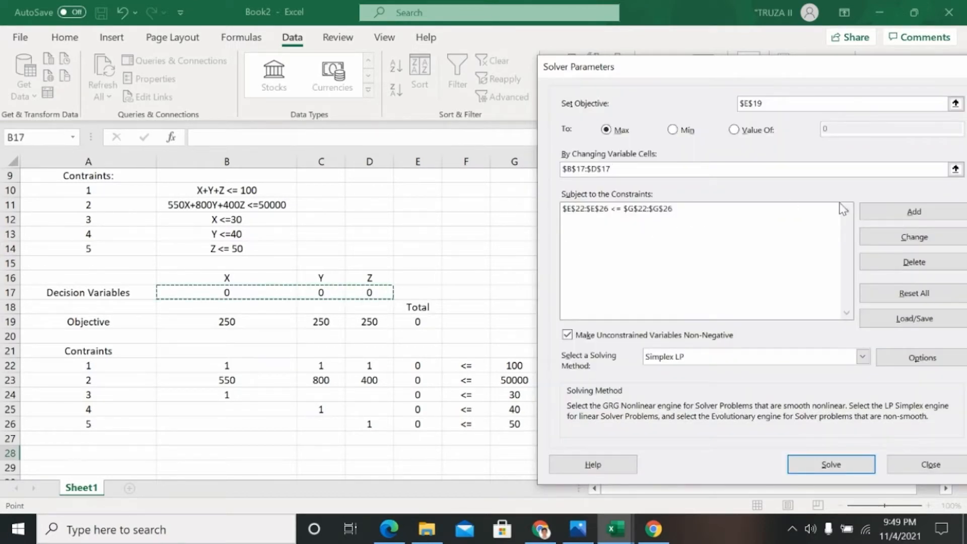
Step: Delete the existing constraint from Solver's constraint list
{"action": "left_click", "coordinate": [822, 213]}
{"action": "left_click", "coordinate": [866, 263]}
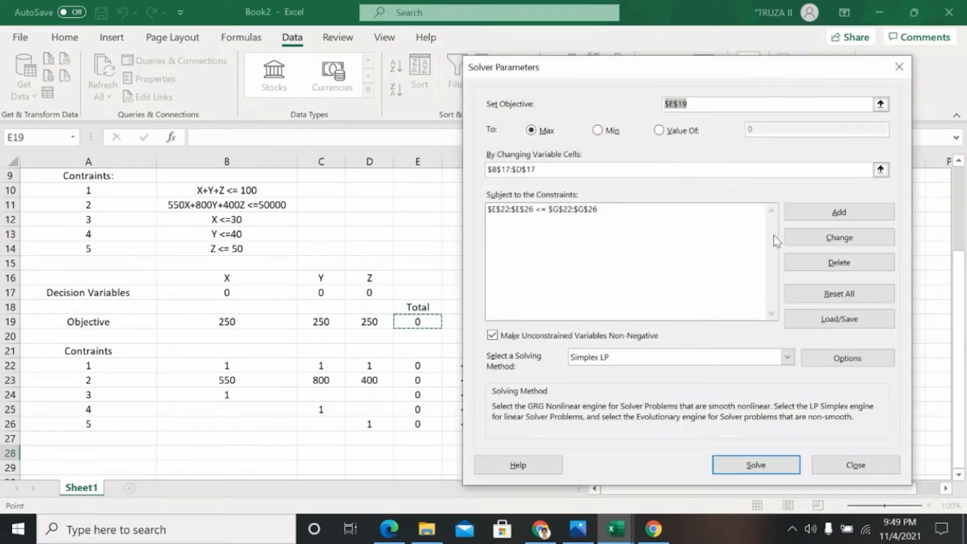
{"action": "left_click", "coordinate": [700, 211]}
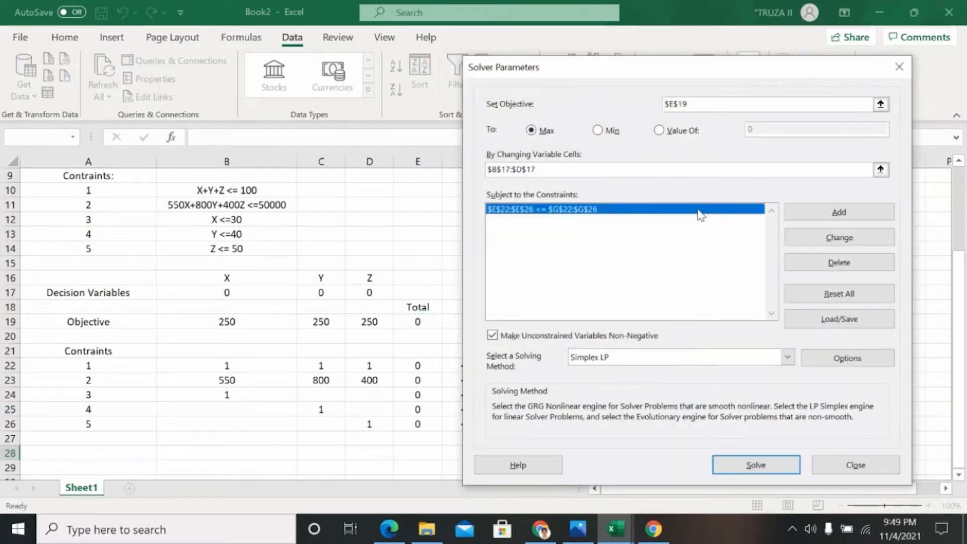
{"action": "left_click", "coordinate": [824, 263]}
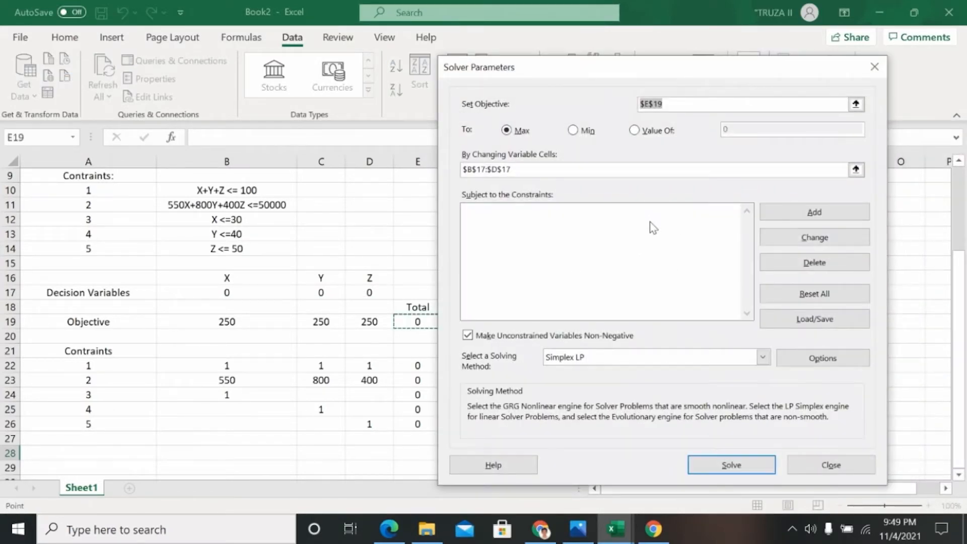
Step: Add a Solver constraint requiring the totals in $E$22:$E$26 to be <= the limits in $G$22:$G$26
{"action": "left_click", "coordinate": [832, 212]}
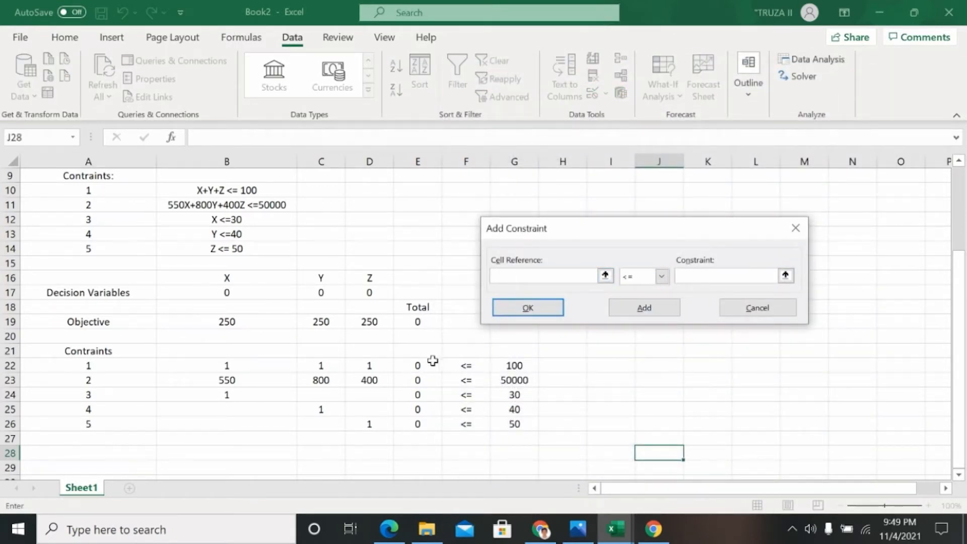
{"action": "left_click_drag", "start_coordinate": [407, 367], "coordinate": [418, 423]}
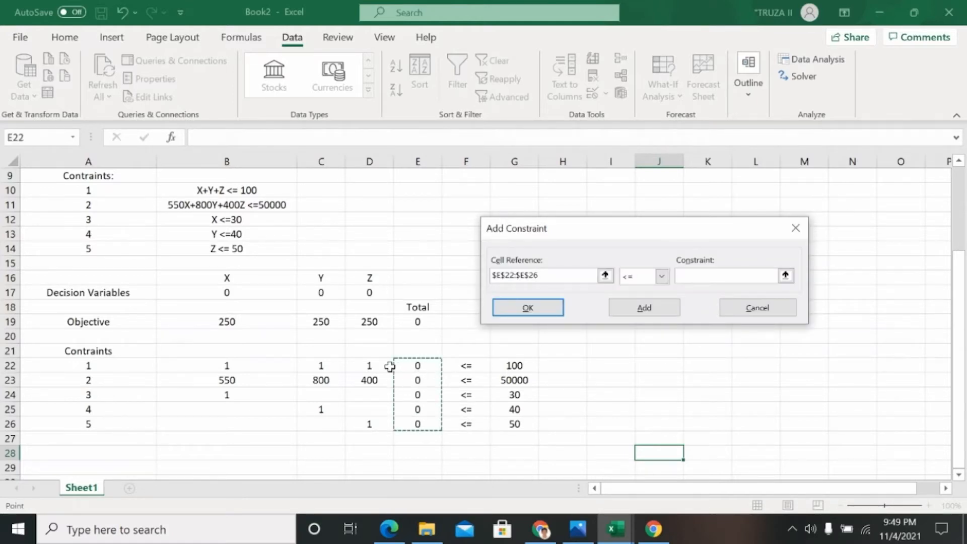
{"action": "left_click", "coordinate": [662, 276]}
{"action": "left_click", "coordinate": [647, 291]}
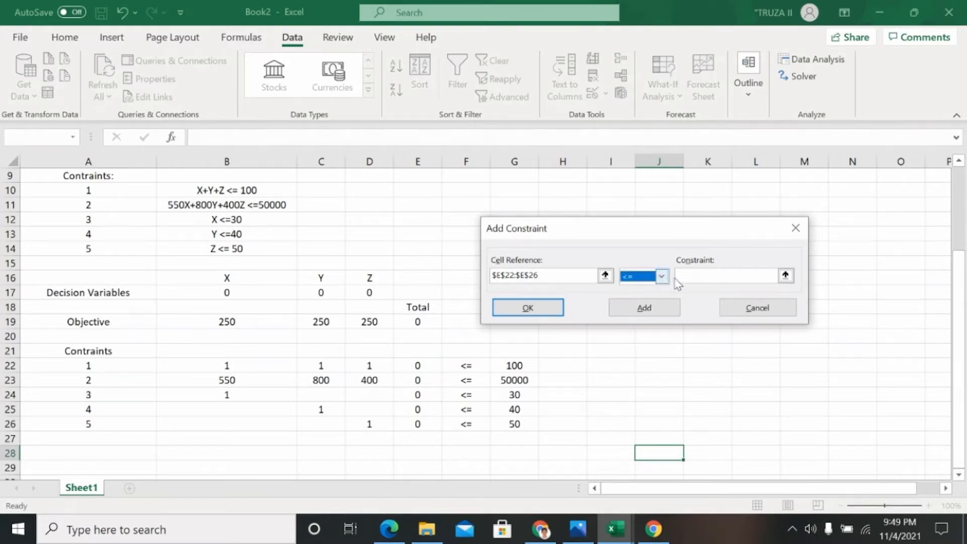
{"action": "left_click", "coordinate": [743, 279]}
{"action": "left_click_drag", "start_coordinate": [509, 365], "coordinate": [523, 429]}
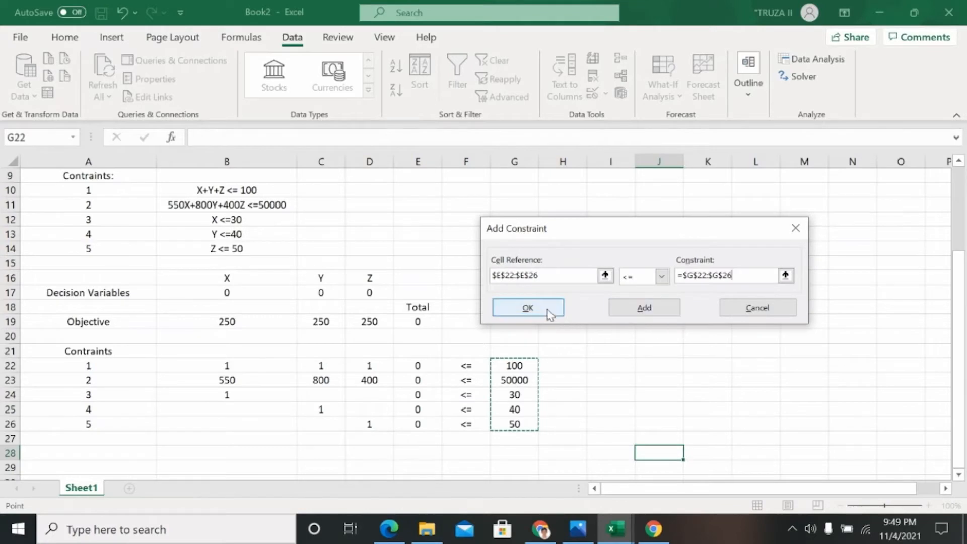
{"action": "left_click", "coordinate": [547, 311]}
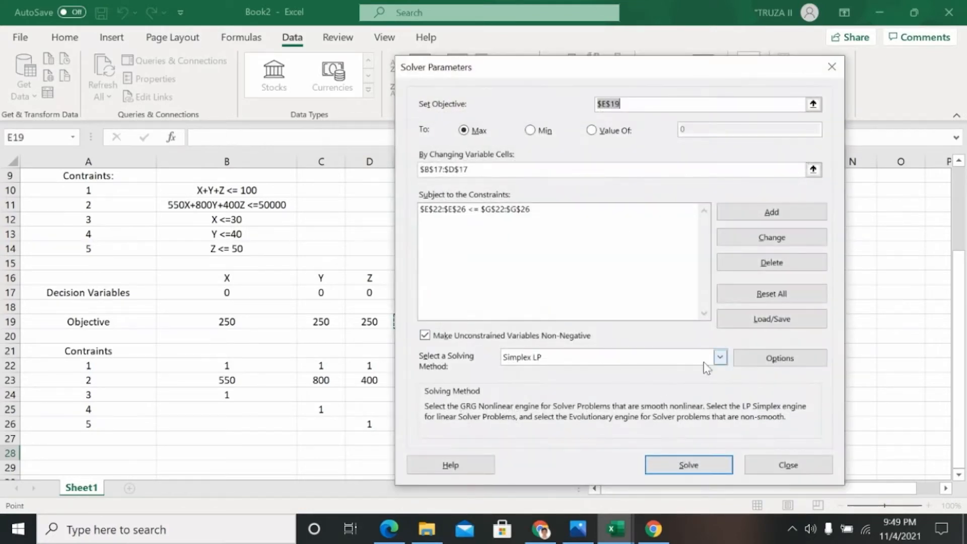
Step: Solve the model with the Simplex LP method and default options, and keep the Solver solution
{"action": "left_click", "coordinate": [720, 359]}
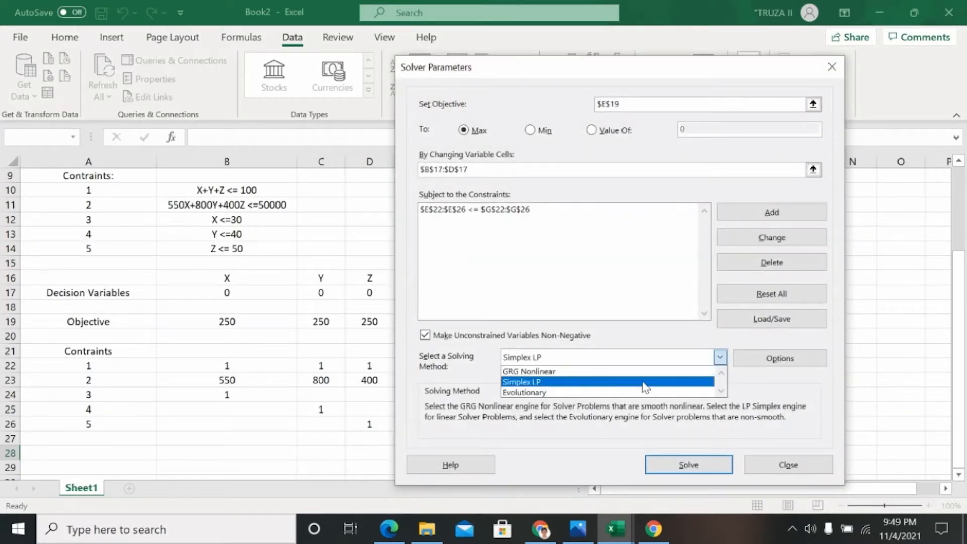
{"action": "left_click", "coordinate": [642, 384]}
{"action": "left_click", "coordinate": [760, 358]}
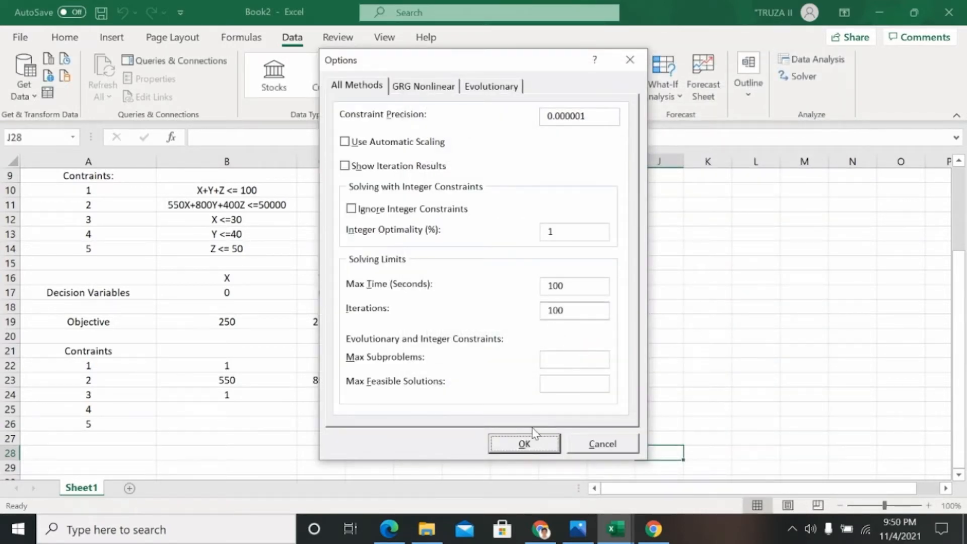
{"action": "left_click", "coordinate": [526, 445]}
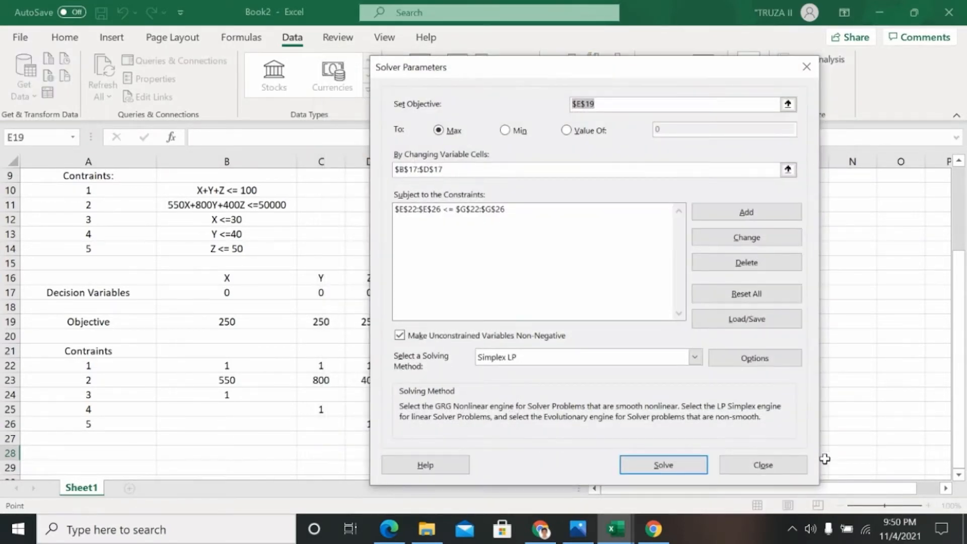
{"action": "left_click", "coordinate": [667, 466]}
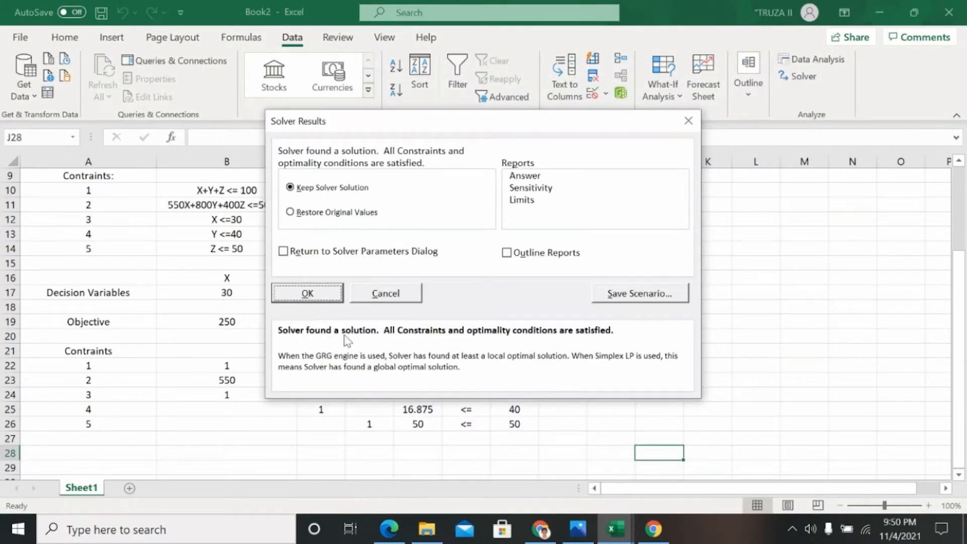
{"action": "left_click", "coordinate": [307, 297]}
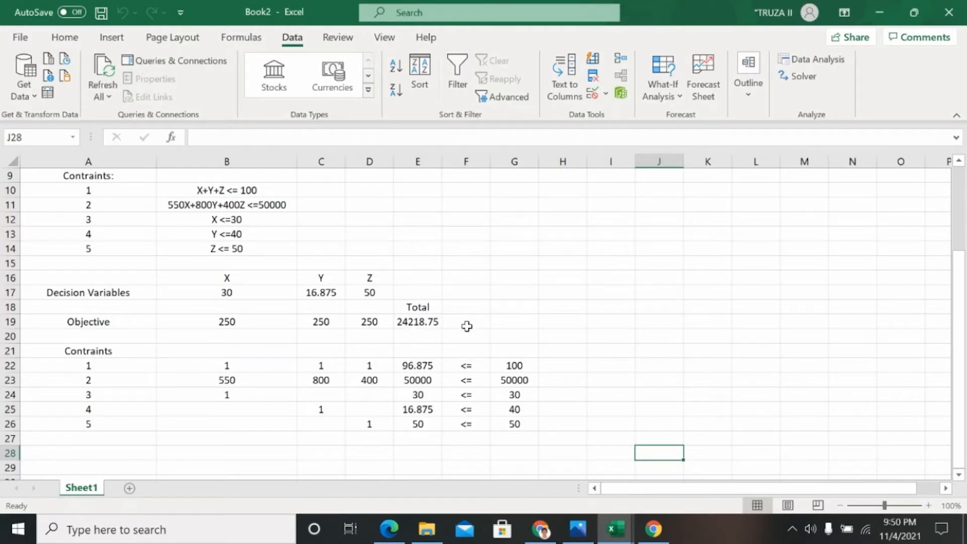
Step: Highlight the objective total in E19 with a yellow fill
{"action": "left_click", "coordinate": [412, 321]}
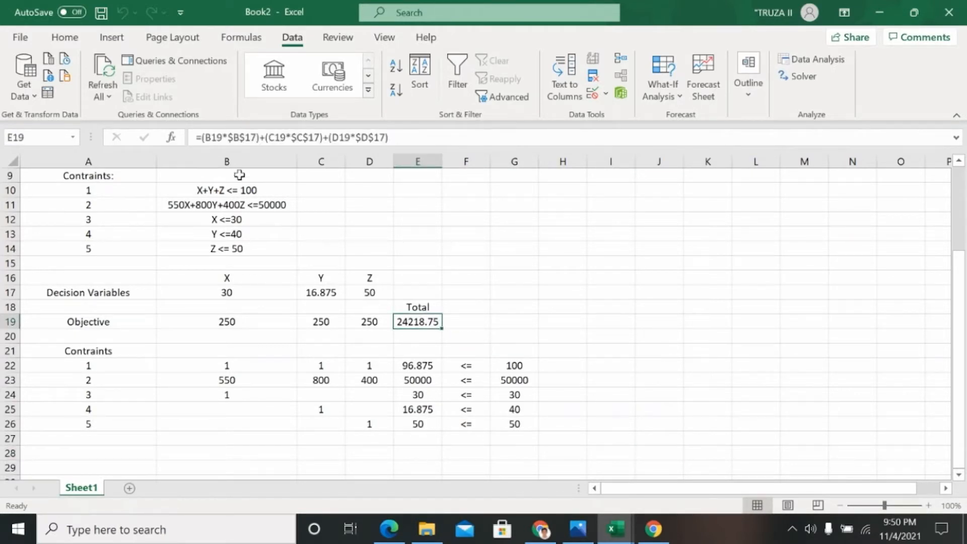
{"action": "left_click", "coordinate": [65, 37]}
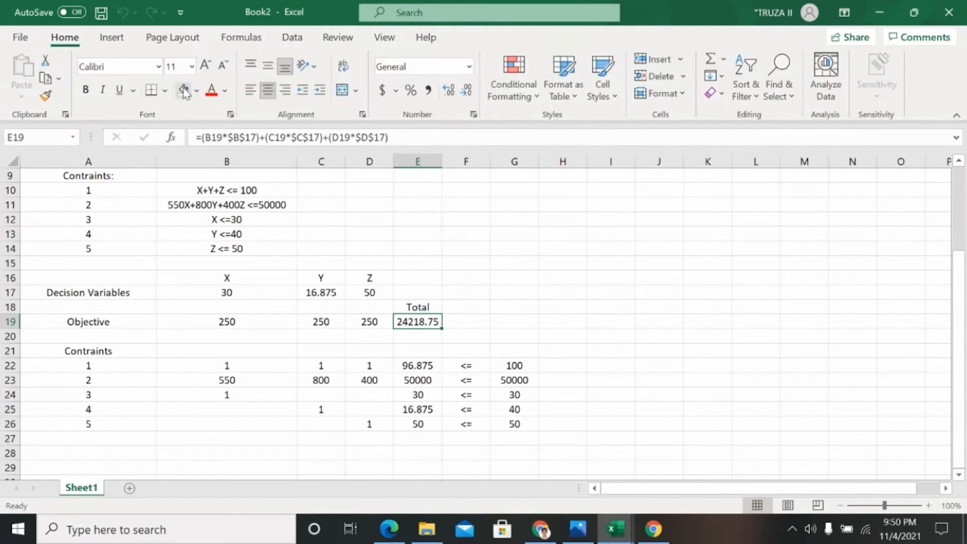
{"action": "left_click", "coordinate": [197, 96]}
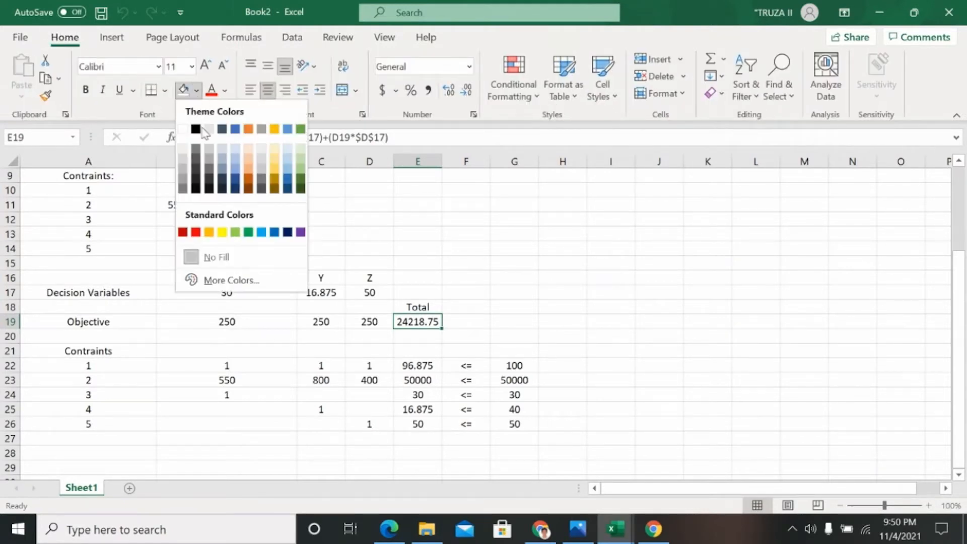
{"action": "left_click", "coordinate": [223, 232]}
{"action": "left_click", "coordinate": [471, 334]}
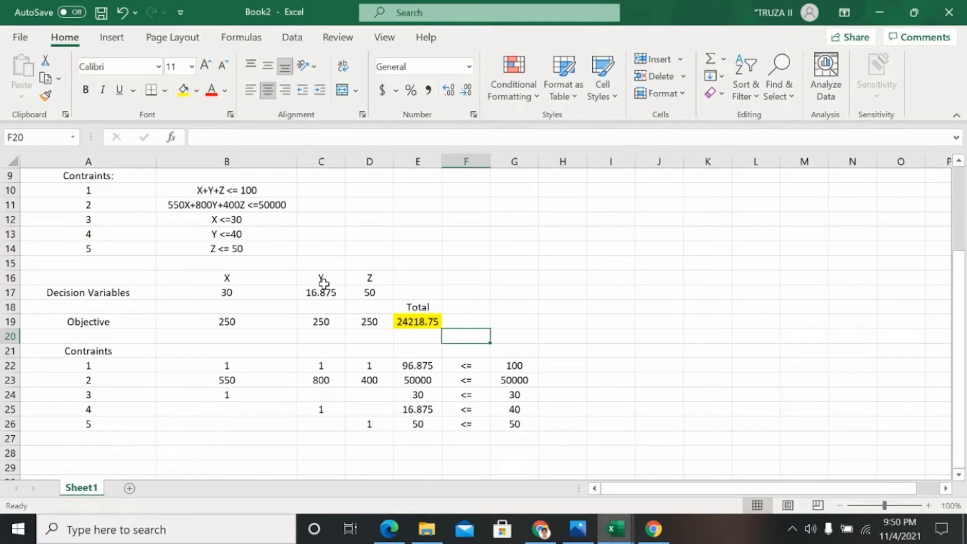
Step: Apply the same yellow fill to the decision variable values in B17:D17
{"action": "left_click_drag", "start_coordinate": [204, 292], "coordinate": [370, 291]}
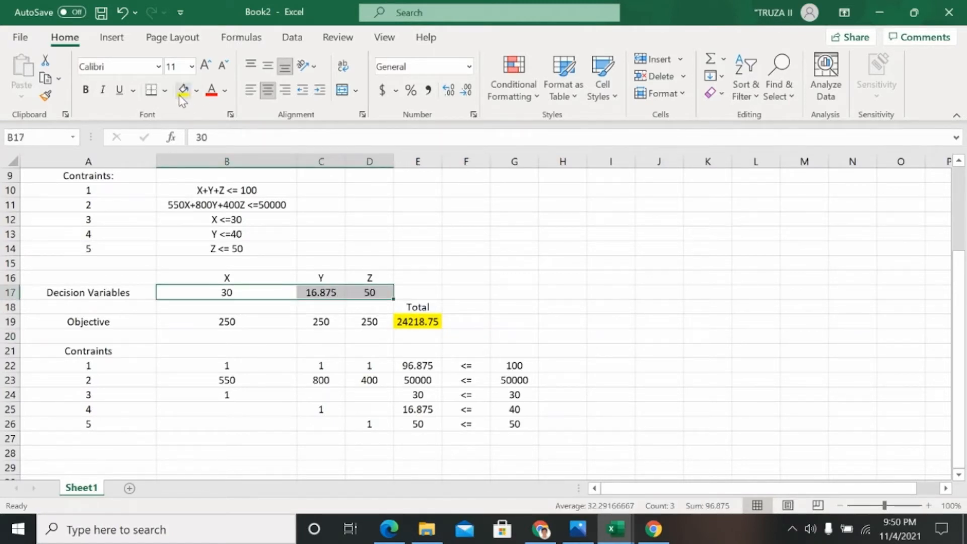
{"action": "left_click", "coordinate": [183, 91]}
{"action": "left_click", "coordinate": [605, 339]}
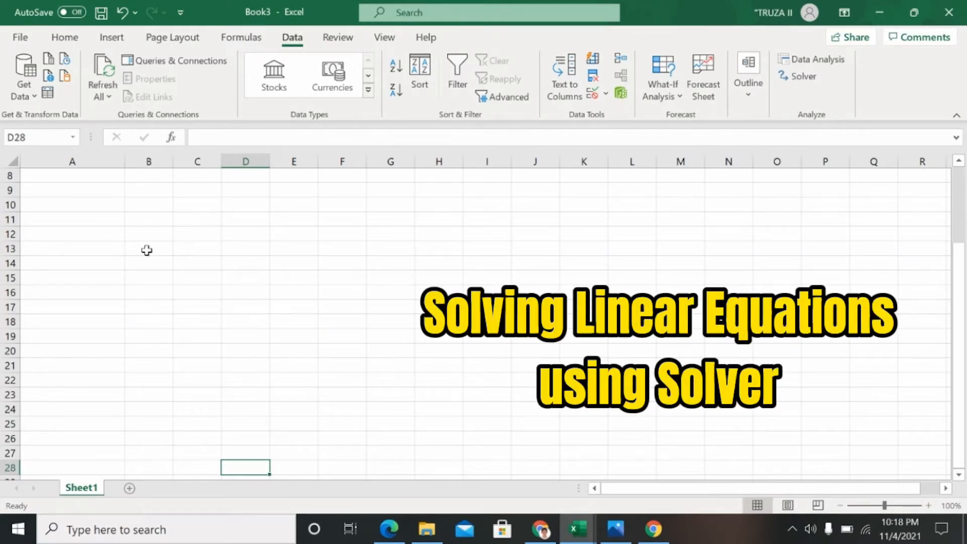
Step: Review the system of equations in the Linear Eqn.PNG image, return to Book3 and select cell A8 below the given equations
{"action": "left_click", "coordinate": [616, 529]}
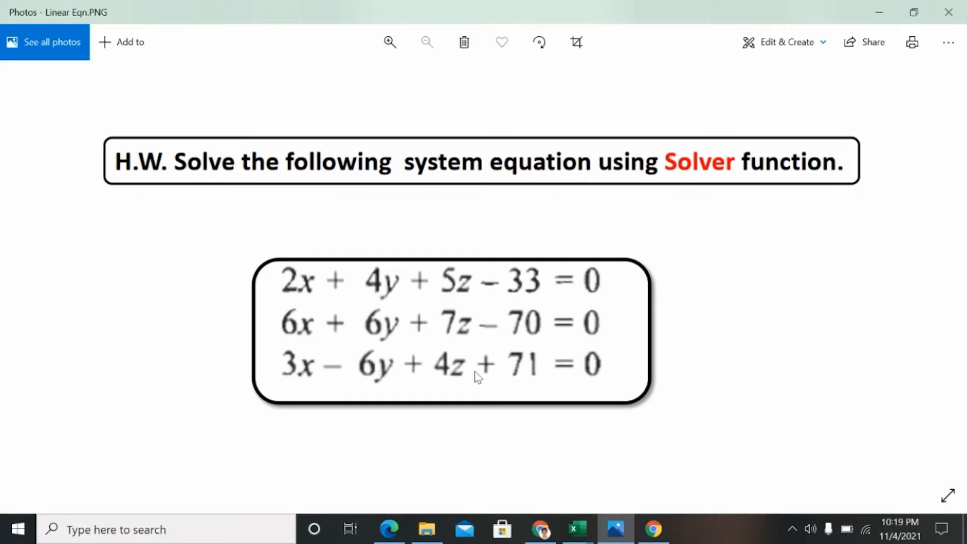
{"action": "left_click", "coordinate": [578, 528]}
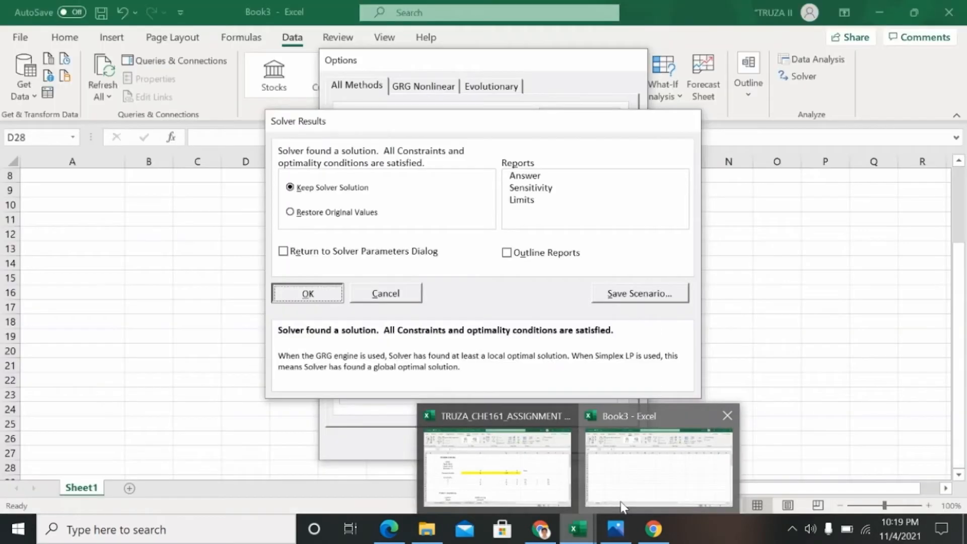
{"action": "left_click", "coordinate": [621, 508]}
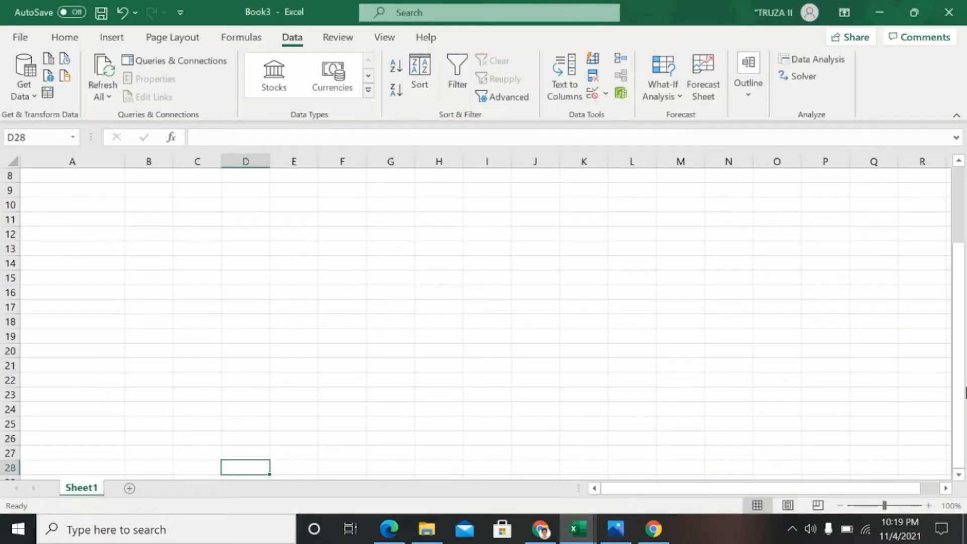
{"action": "left_click_drag", "start_coordinate": [957, 396], "coordinate": [957, 320]}
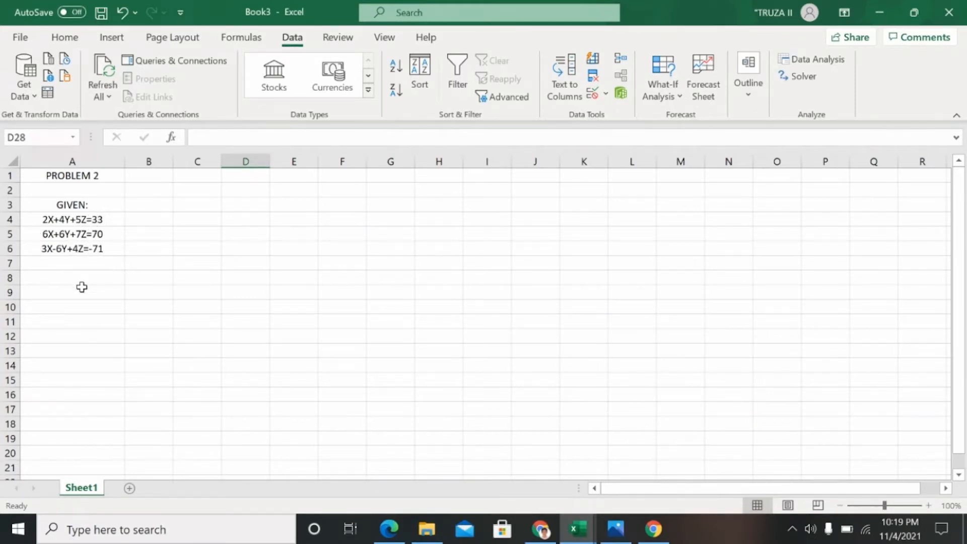
{"action": "left_click", "coordinate": [54, 281]}
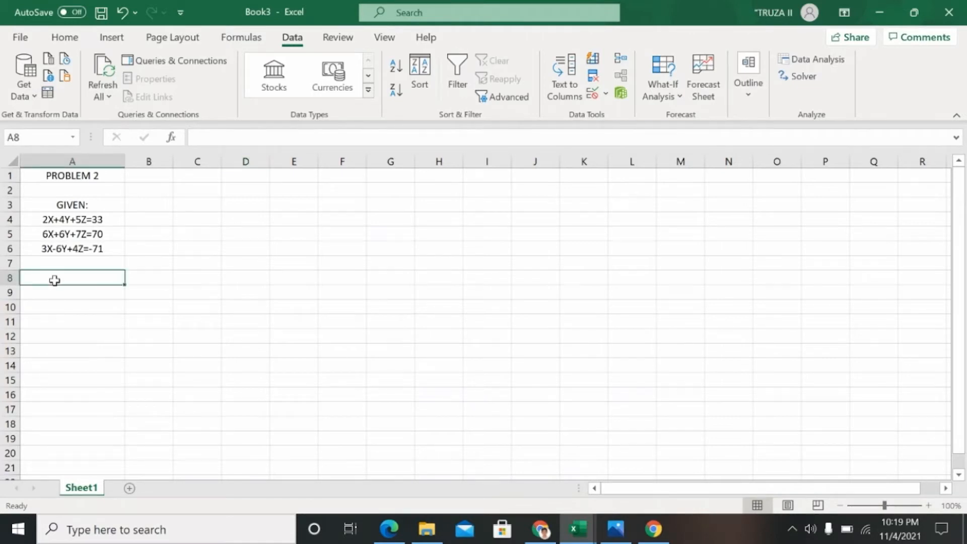
Step: Label A9 as Decision Variables and enter the headers X, Y and Z in B8:D8
{"action": "left_click", "coordinate": [57, 293]}
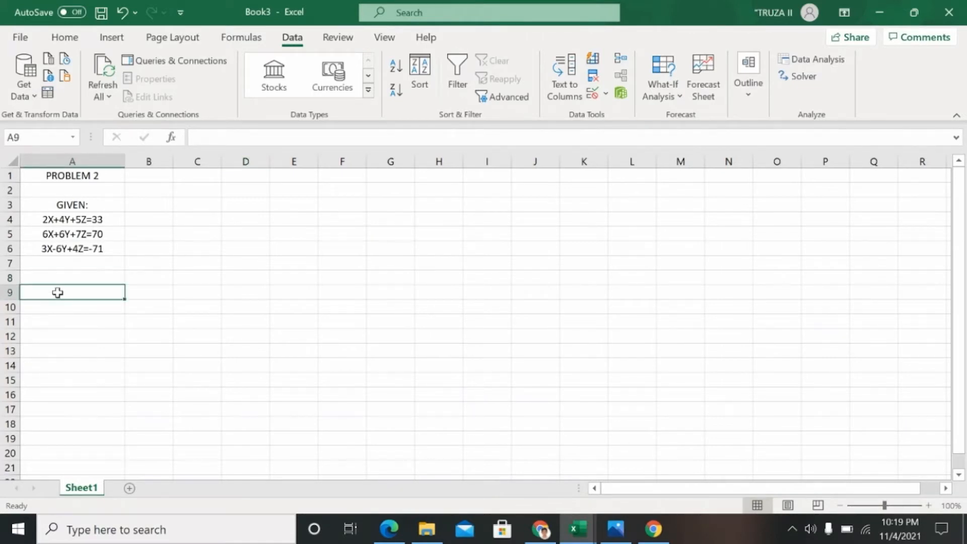
{"action": "type", "text": "Decision Var"}
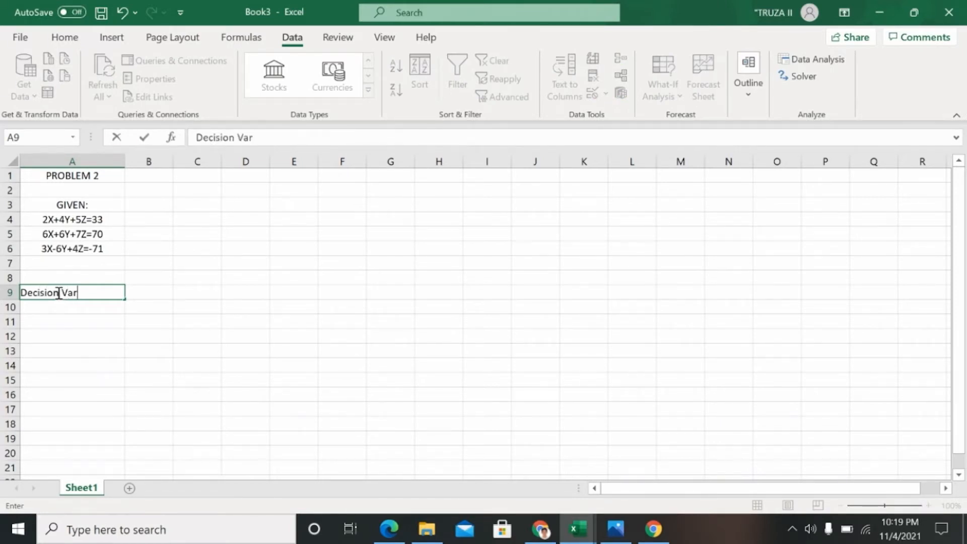
{"action": "key", "text": "Tab"}
{"action": "double_click", "coordinate": [146, 279]}
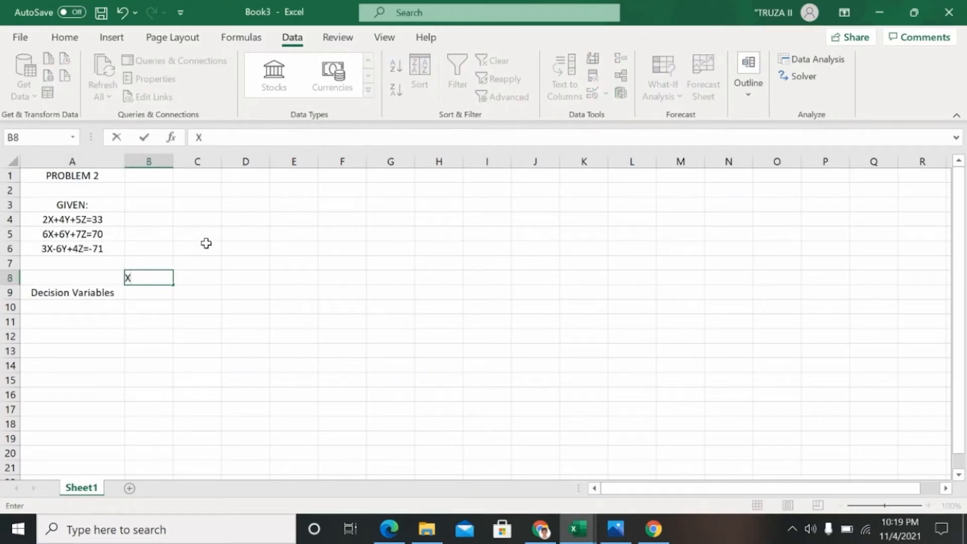
{"action": "key", "text": "Tab"}
{"action": "type", "text": "Y"}
{"action": "key", "text": "Tab"}
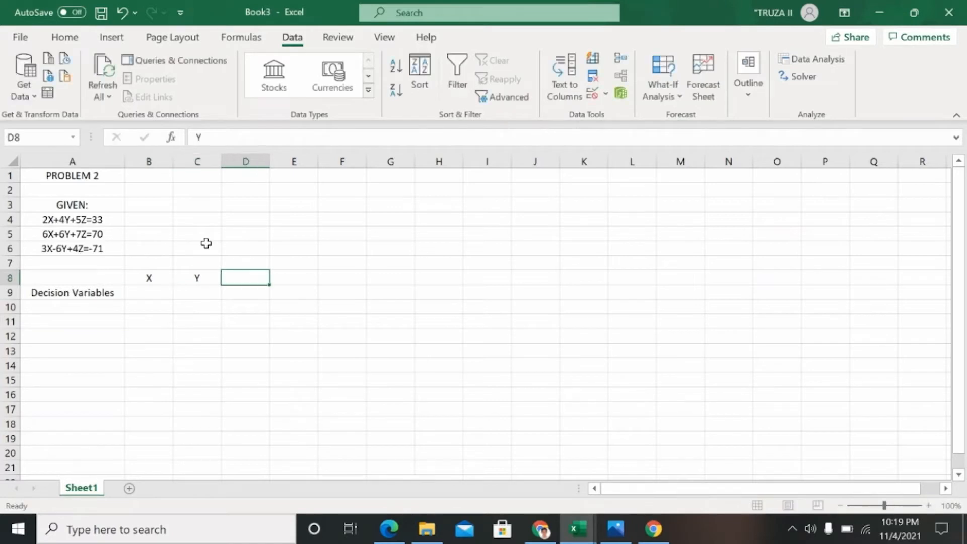
{"action": "type", "text": "Z"}
{"action": "key", "text": "Down"}
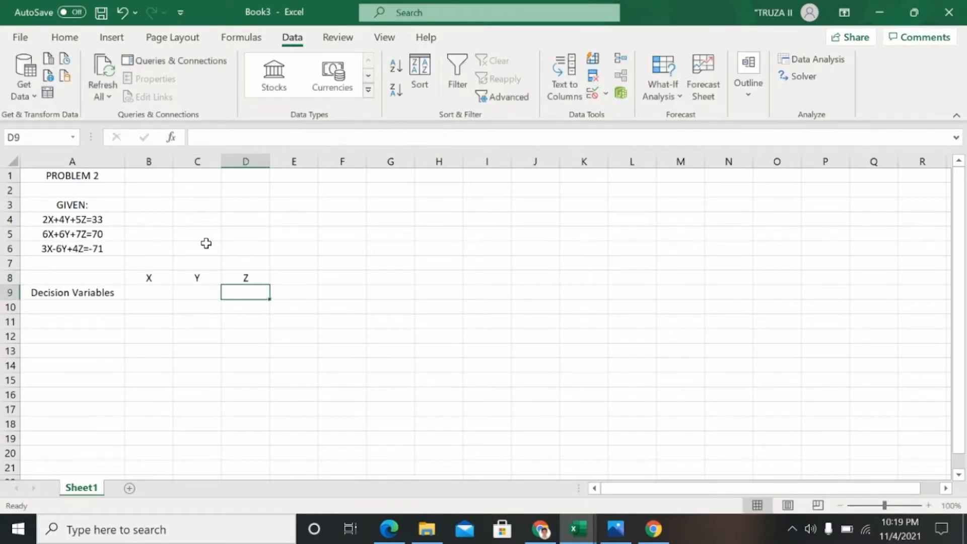
Step: Enter 0 as the starting value for each of the three decision variables in B9:D9
{"action": "left_click", "coordinate": [147, 294]}
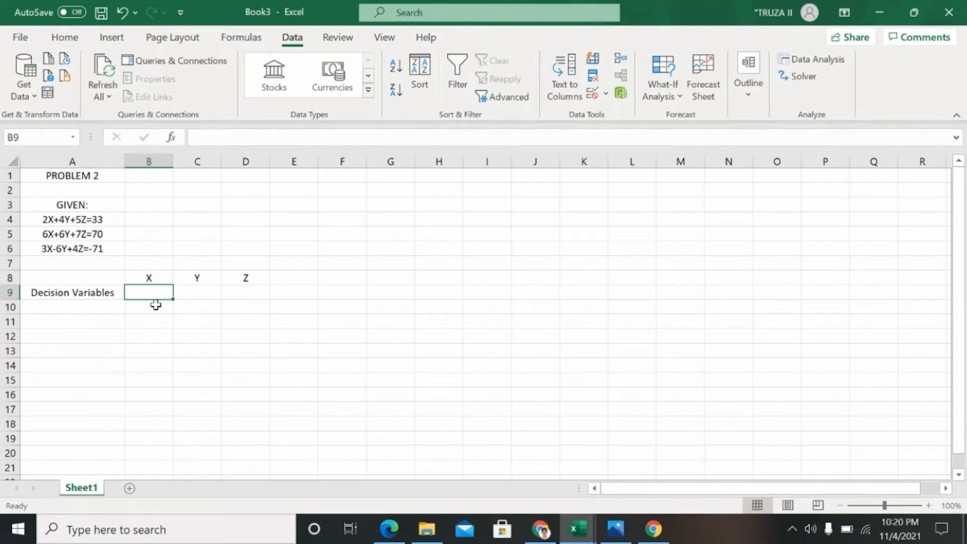
{"action": "type", "text": "0"}
{"action": "key", "text": "Tab"}
{"action": "type", "text": "0"}
{"action": "key", "text": "Tab"}
{"action": "type", "text": "0"}
{"action": "key", "text": "Down"}
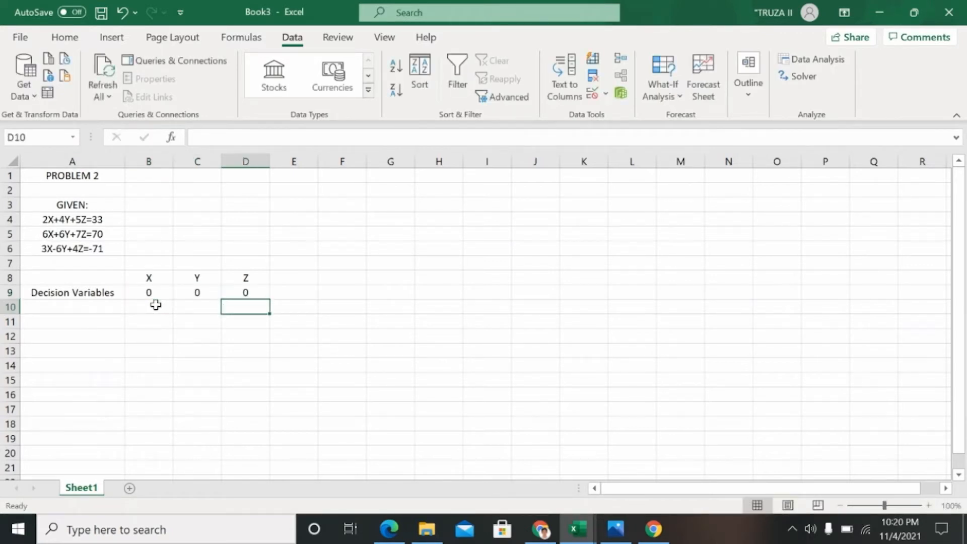
Step: Enter the heading Contraints in A11 and number the three constraints 1, 2 and 3 in A12:A14
{"action": "key", "text": "Left"}
{"action": "key", "text": "Left"}
{"action": "key", "text": "Left"}
{"action": "key", "text": "Down"}
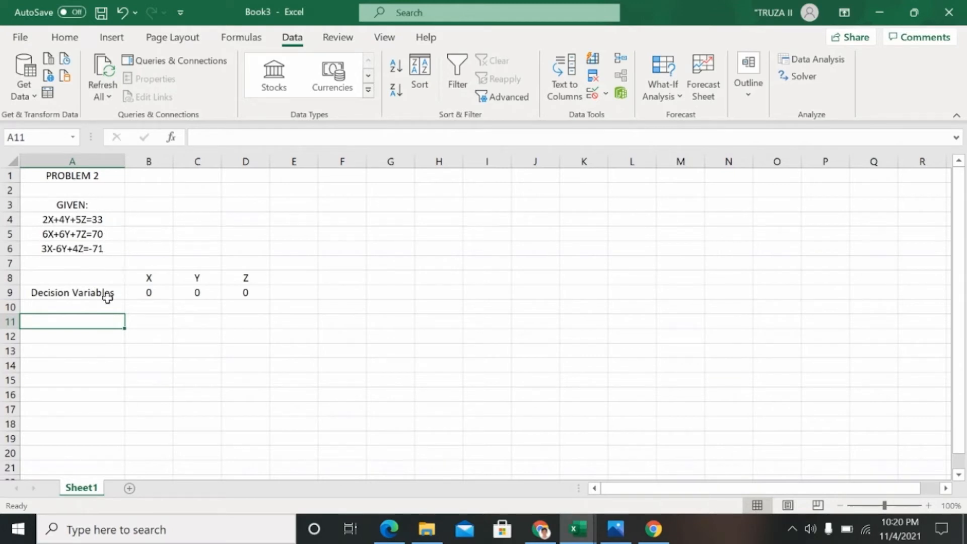
{"action": "type", "text": "Contraints"}
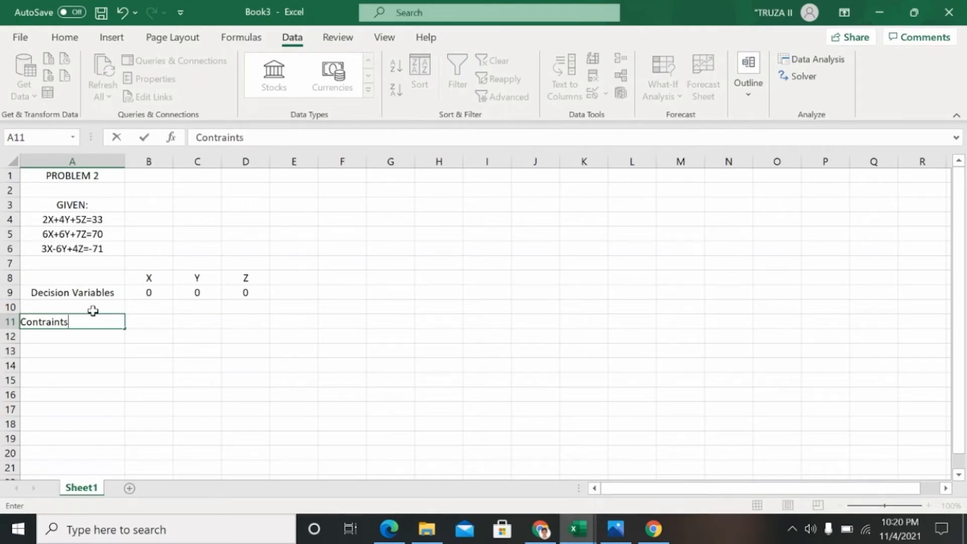
{"action": "key", "text": "Return"}
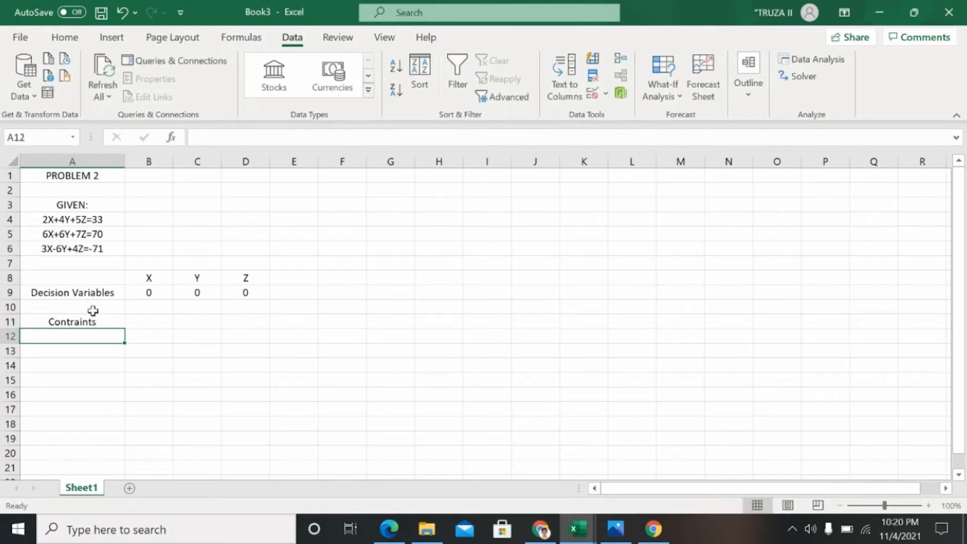
{"action": "type", "text": "1"}
{"action": "key", "text": "Return"}
{"action": "type", "text": "2"}
{"action": "key", "text": "Return"}
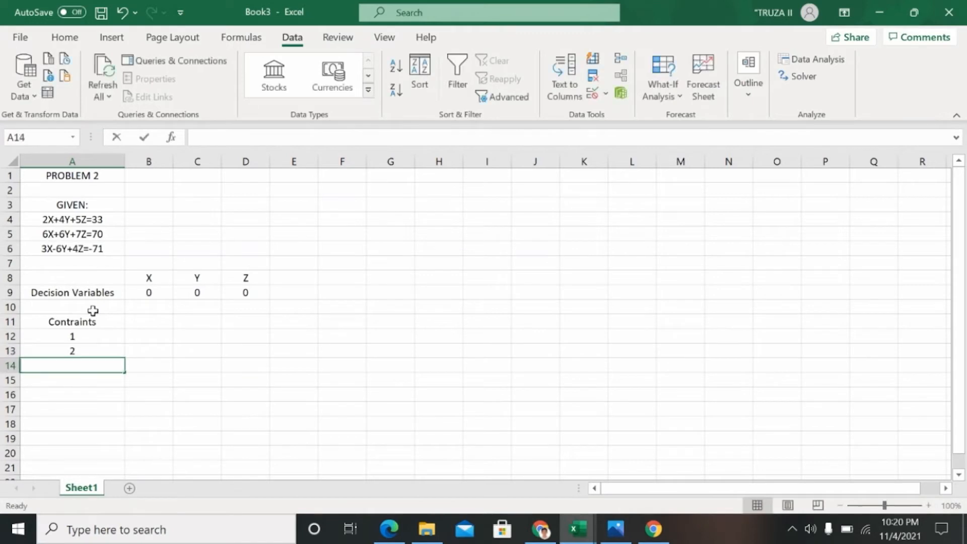
{"action": "type", "text": "3"}
{"action": "key", "text": "Tab"}
Step: Enter the first equation's coefficients 2, 4 and 5 in B12:D12
{"action": "key", "text": "Up"}
{"action": "key", "text": "Up"}
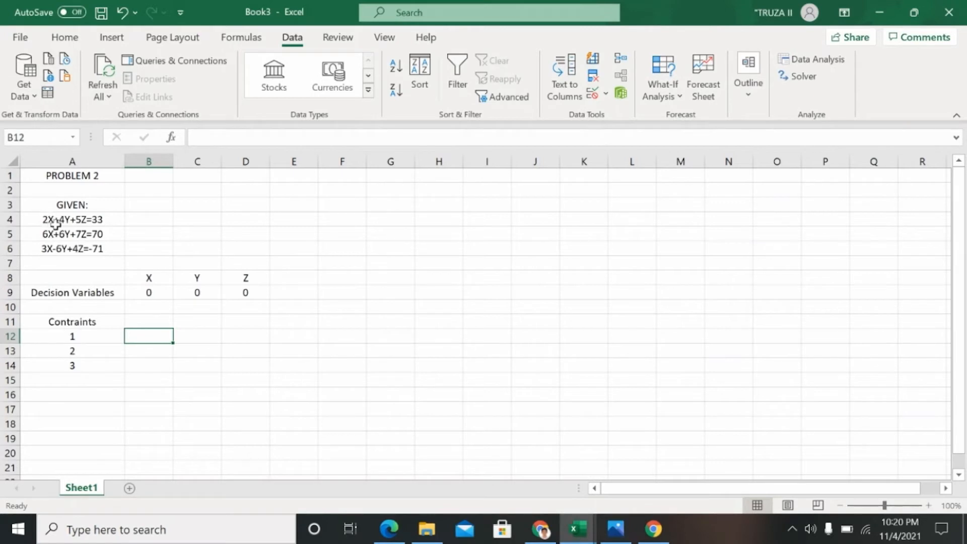
{"action": "type", "text": "2"}
{"action": "key", "text": "Tab"}
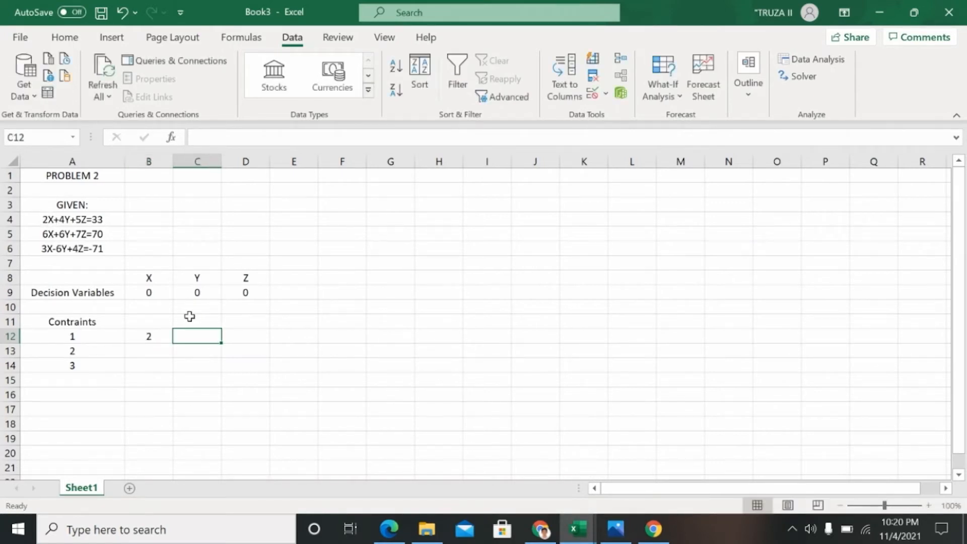
{"action": "type", "text": "4"}
{"action": "key", "text": "Tab"}
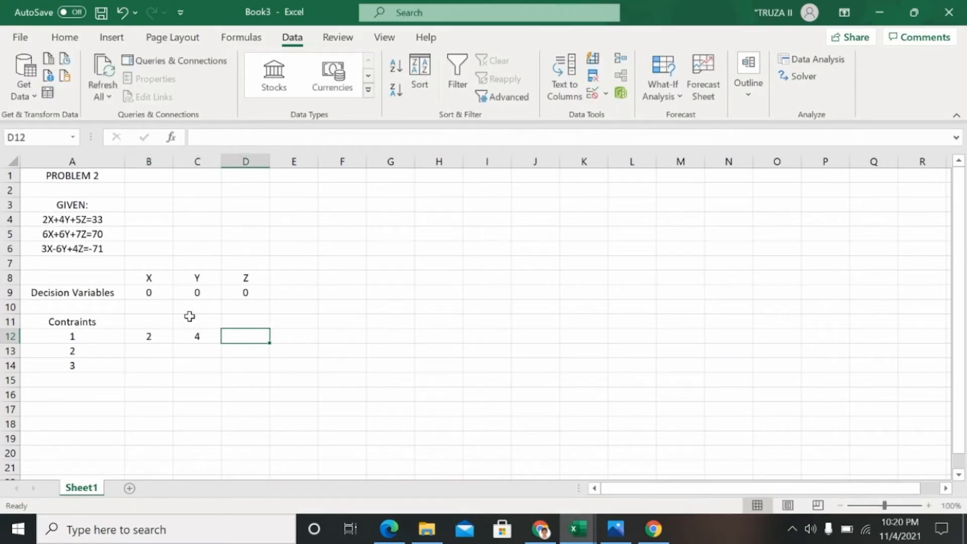
{"action": "type", "text": "5"}
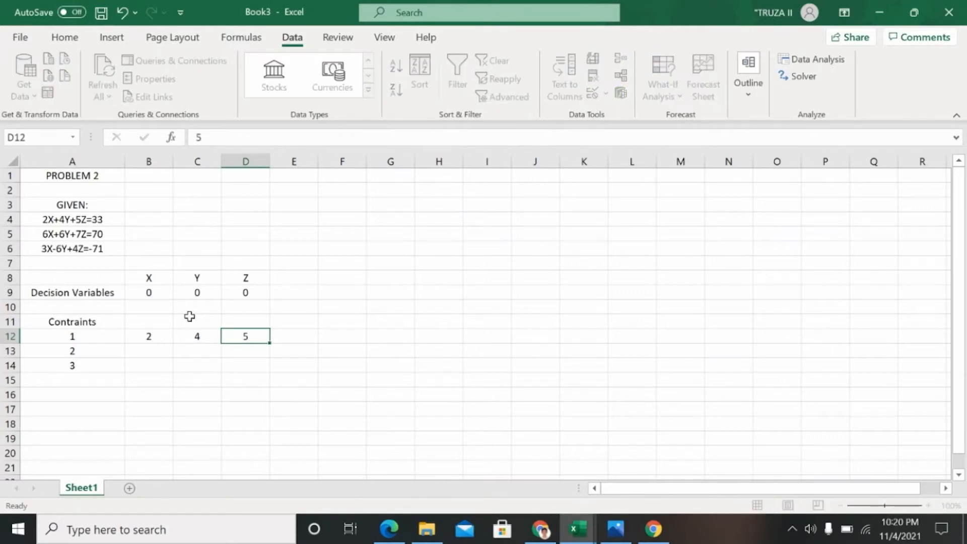
{"action": "key", "text": "Return"}
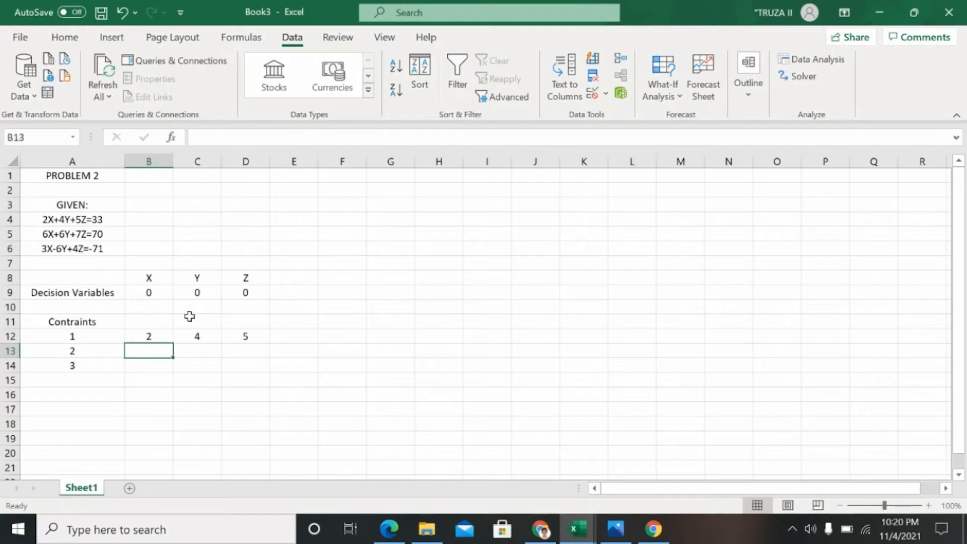
Step: Enter the second equation's coefficients 6, 6 and 7 in B13:D13
{"action": "type", "text": "6"}
{"action": "key", "text": "Tab"}
{"action": "type", "text": "6"}
{"action": "key", "text": "Tab"}
{"action": "type", "text": "7"}
{"action": "key", "text": "Return"}
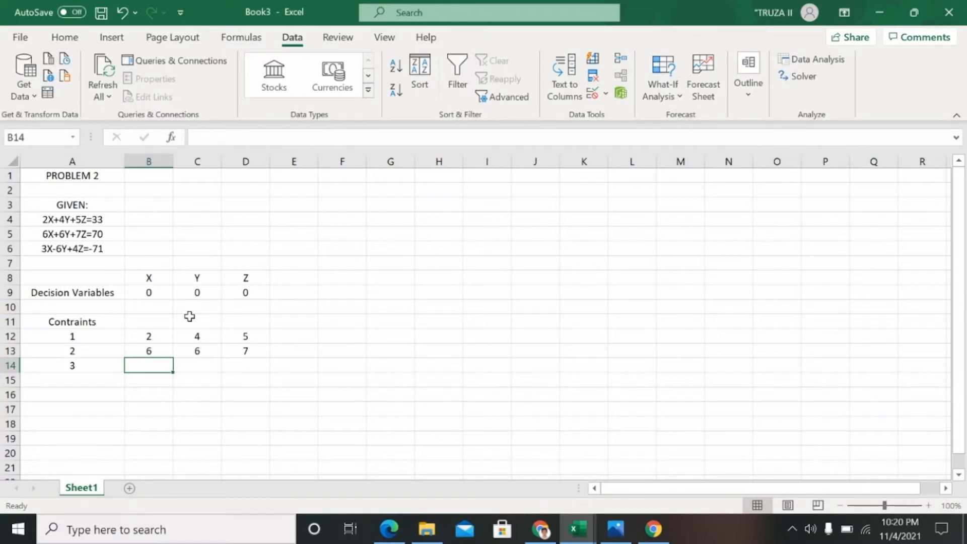
Step: Enter the third equation's coefficients 3, -6 and 4 in B14:D14
{"action": "type", "text": "3"}
{"action": "key", "text": "Tab"}
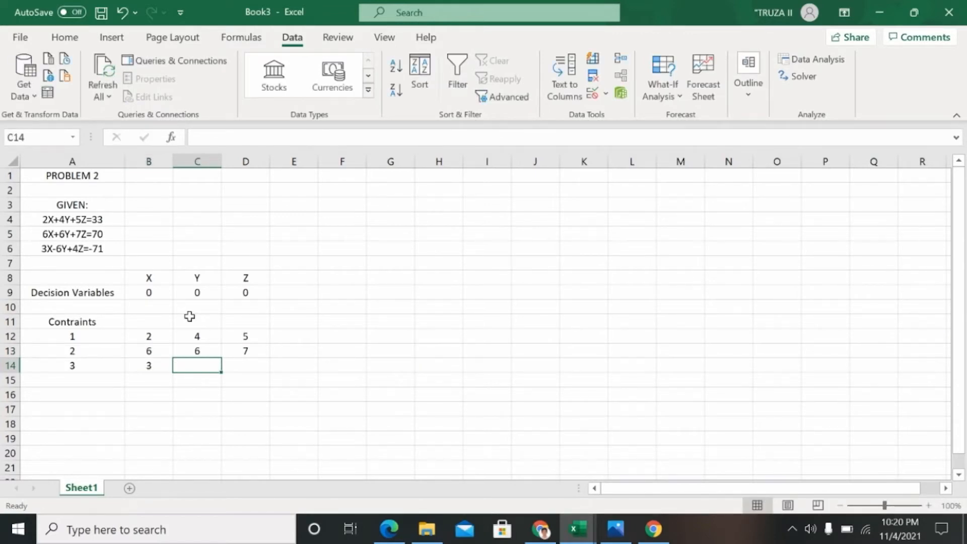
{"action": "type", "text": "-"}
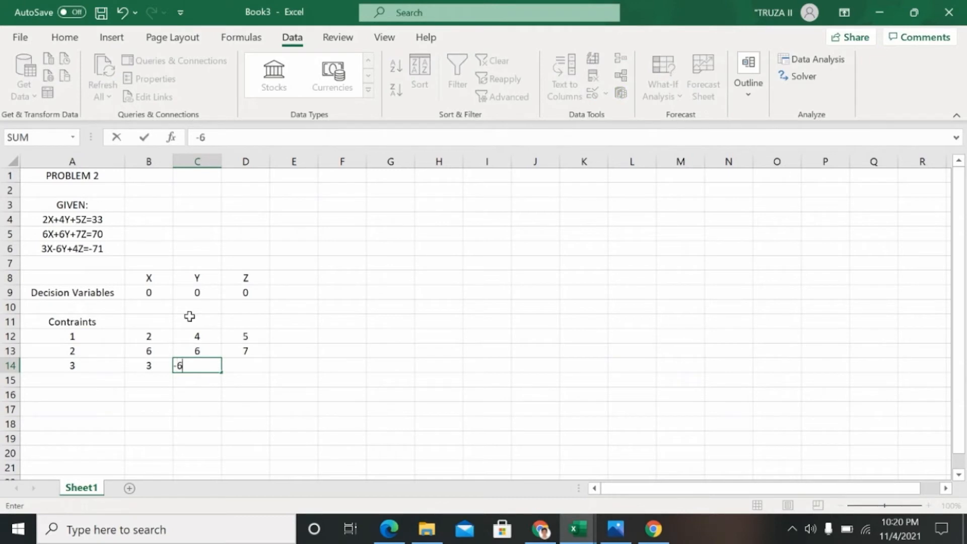
{"action": "type", "text": "6"}
{"action": "key", "text": "Tab"}
{"action": "type", "text": "4"}
{"action": "key", "text": "Tab"}
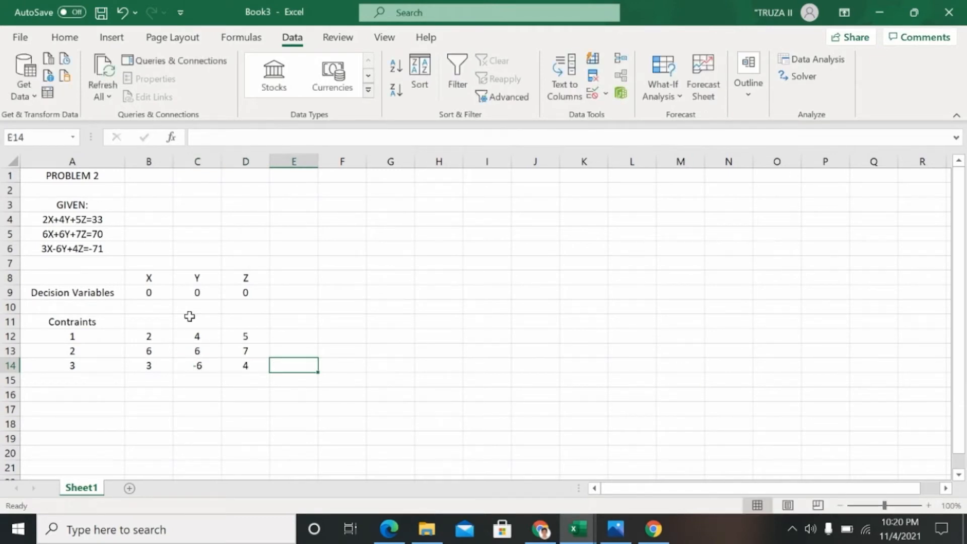
Step: Add the column heading Total in E11 beside the constraint coefficients
{"action": "left_click", "coordinate": [285, 321]}
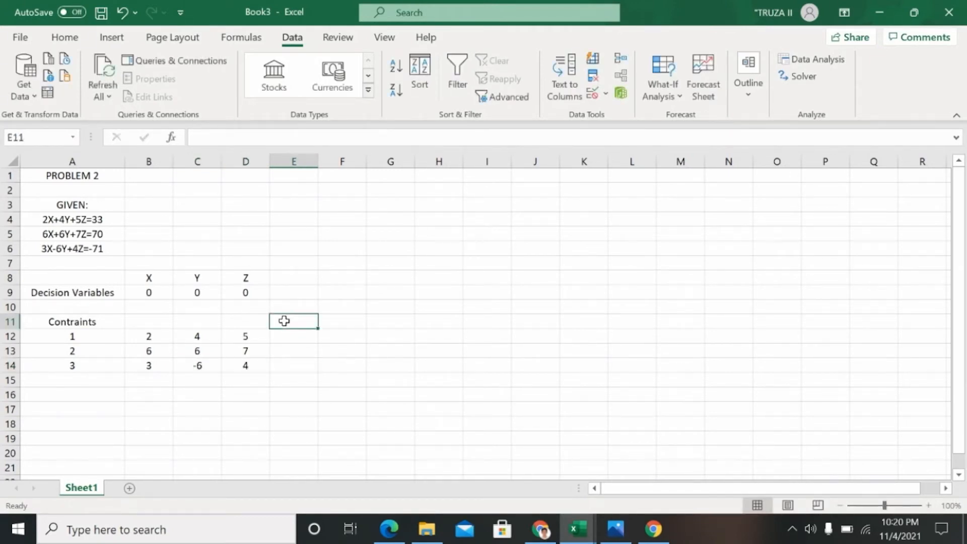
{"action": "left_click", "coordinate": [343, 337]}
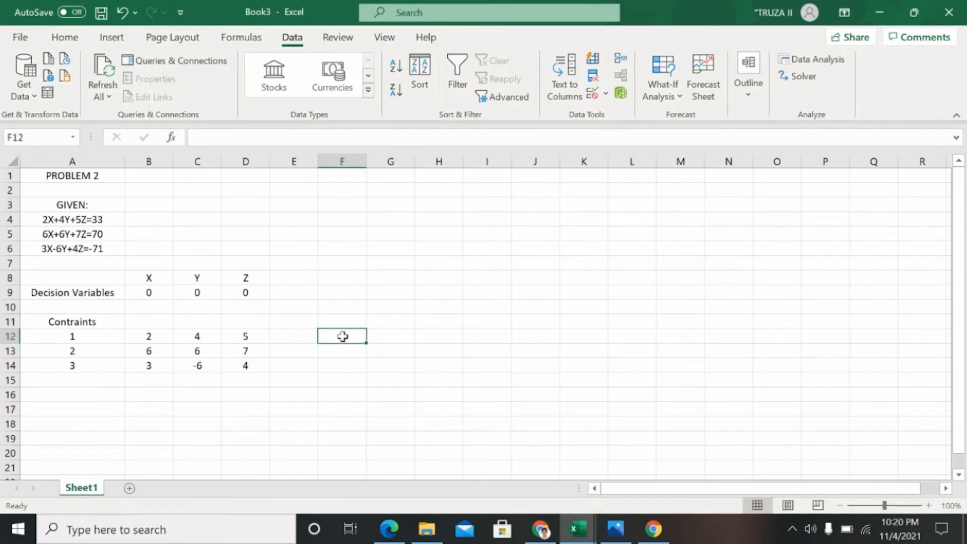
{"action": "left_click", "coordinate": [298, 320]}
{"action": "type", "text": "Tot"}
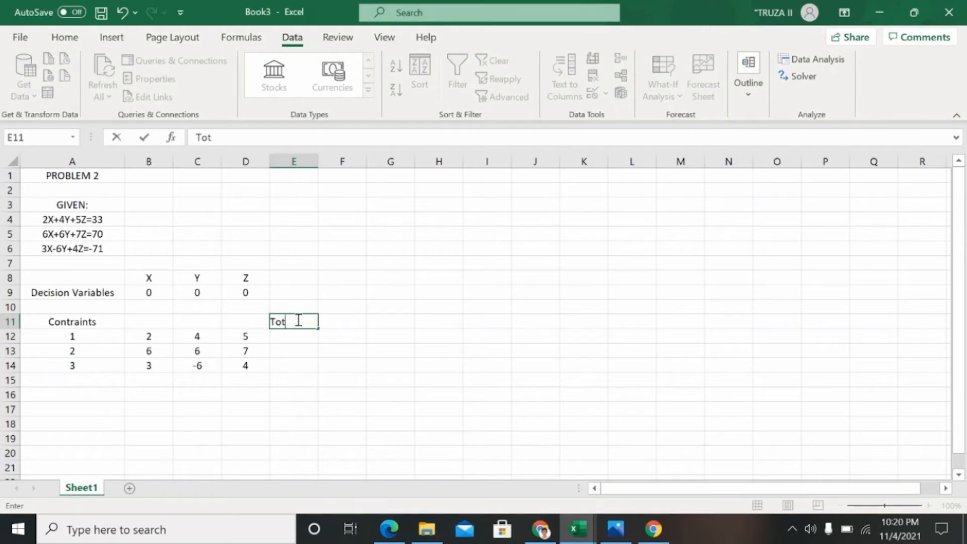
{"action": "key", "text": "Return"}
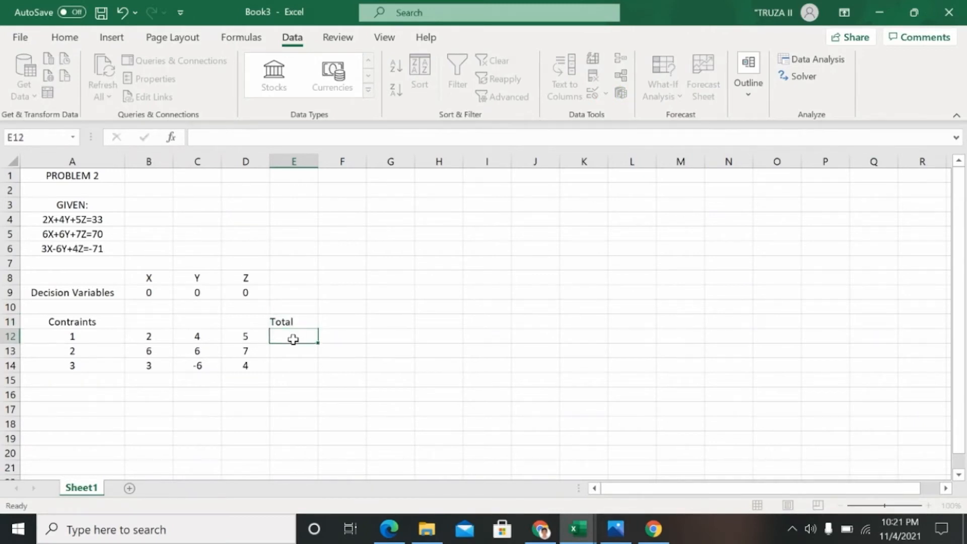
Step: Complete the first constraint with an equals sign in F12 and the right-hand value 33 in G12
{"action": "left_click", "coordinate": [352, 335]}
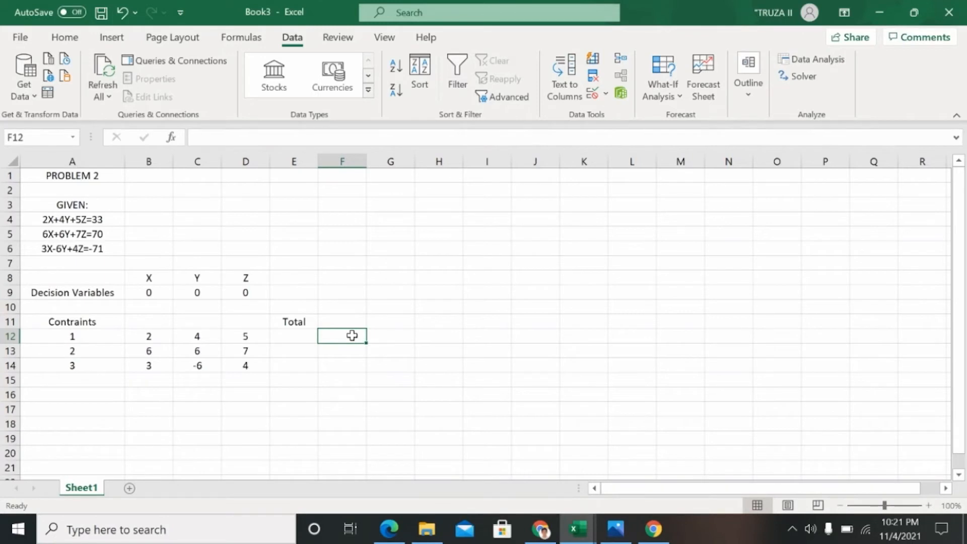
{"action": "type", "text": "="}
{"action": "key", "text": "Right"}
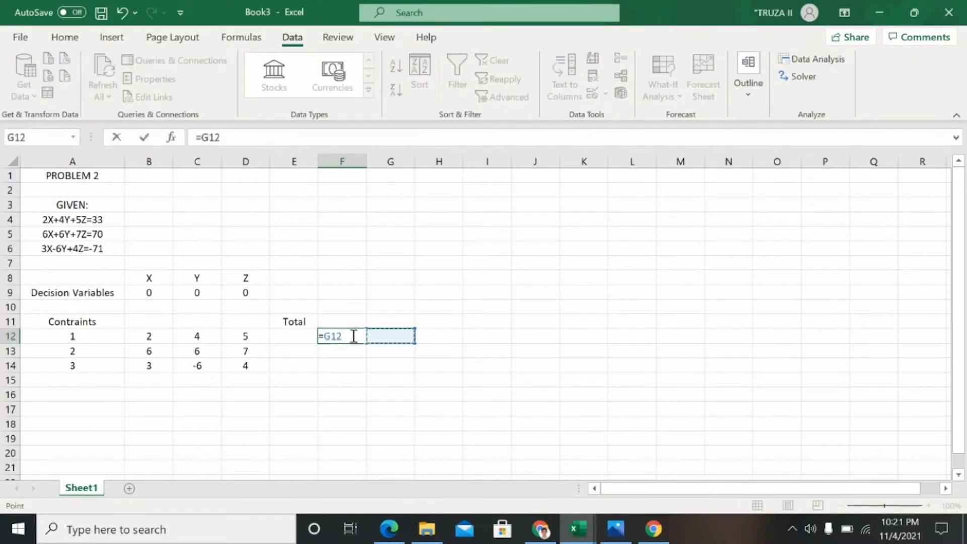
{"action": "key", "text": "BackSpace"}
{"action": "key", "text": "BackSpace"}
{"action": "key", "text": "BackSpace"}
{"action": "key", "text": "Return"}
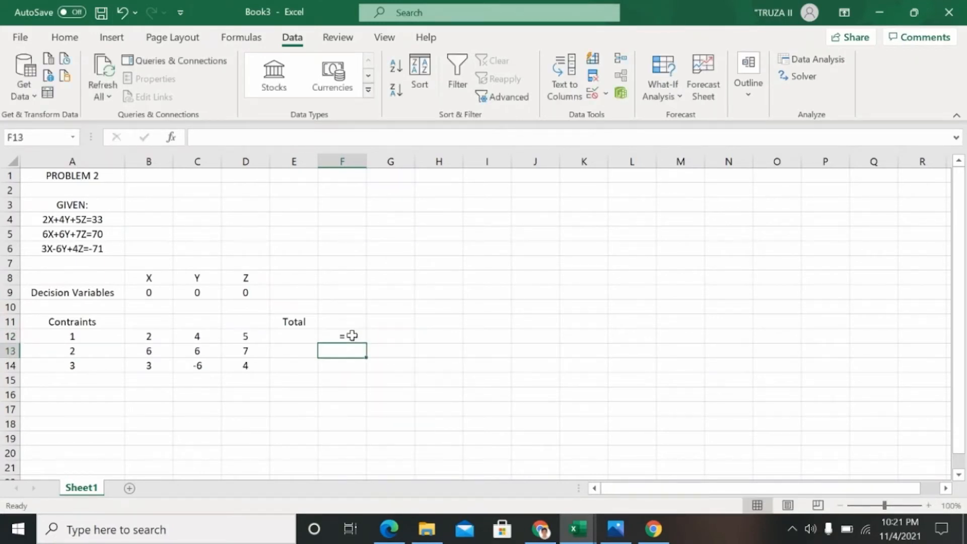
{"action": "key", "text": "Right"}
{"action": "key", "text": "Up"}
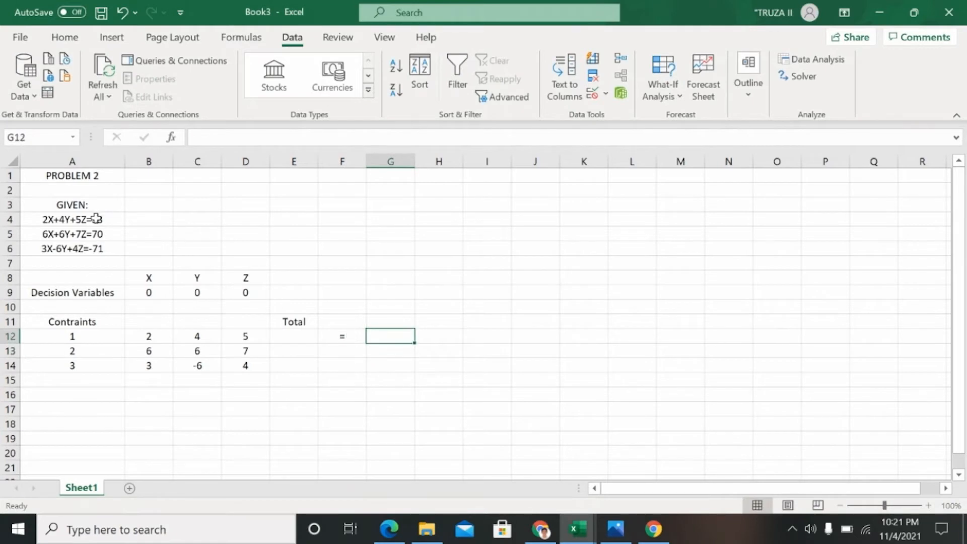
{"action": "type", "text": "3"}
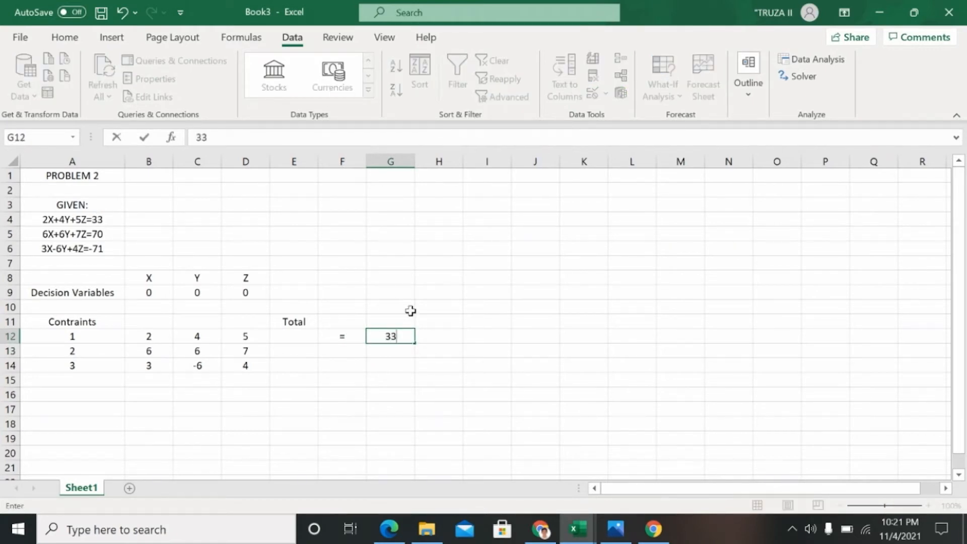
{"action": "type", "text": "3"}
{"action": "key", "text": "Return"}
Step: Complete the second constraint with an equals sign in F13 and the right-hand value 70 in G13
{"action": "key", "text": "Left"}
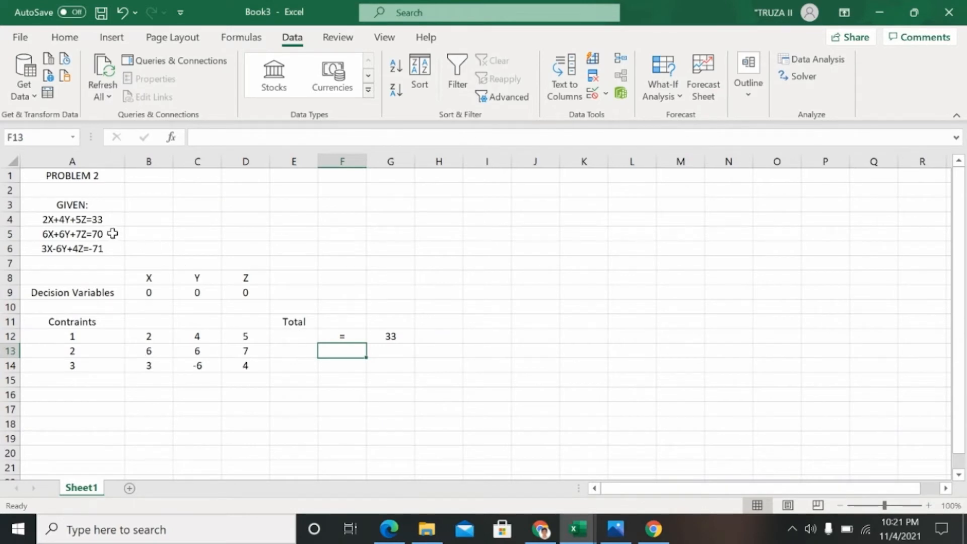
{"action": "type", "text": "="}
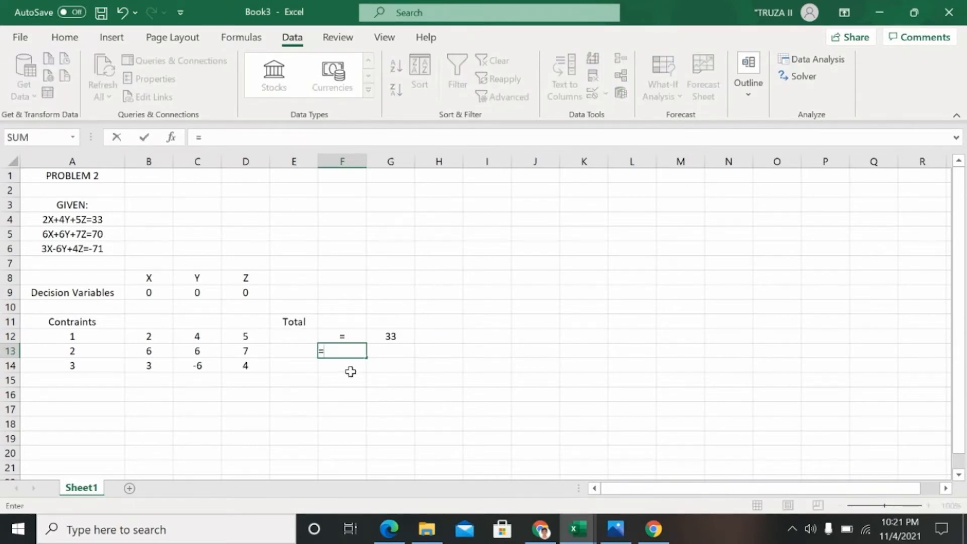
{"action": "key", "text": "Return"}
{"action": "key", "text": "Right"}
{"action": "key", "text": "Up"}
{"action": "type", "text": "7"}
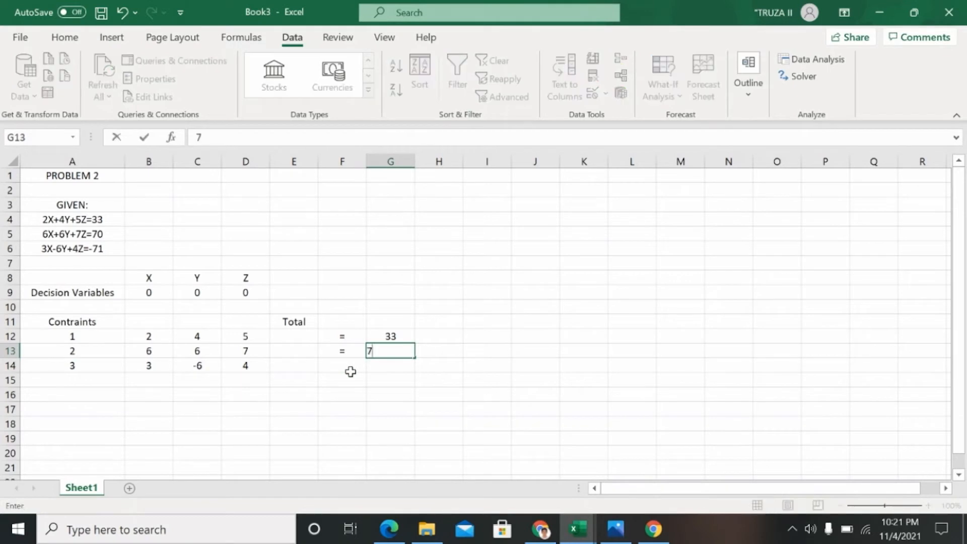
{"action": "key", "text": "Return"}
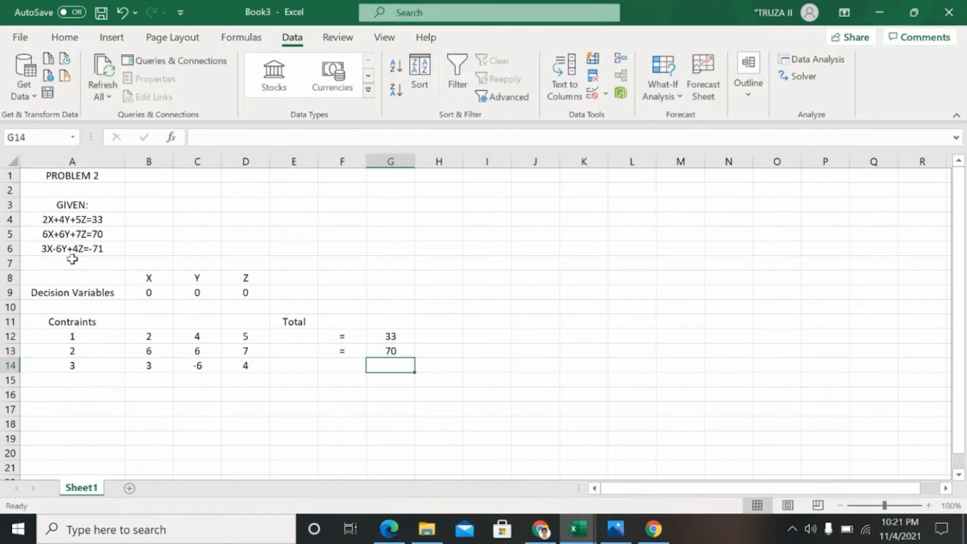
Step: Complete the third constraint with an equals sign in F14 and the right-hand value -71 in G14
{"action": "left_click", "coordinate": [341, 371]}
{"action": "type", "text": "="}
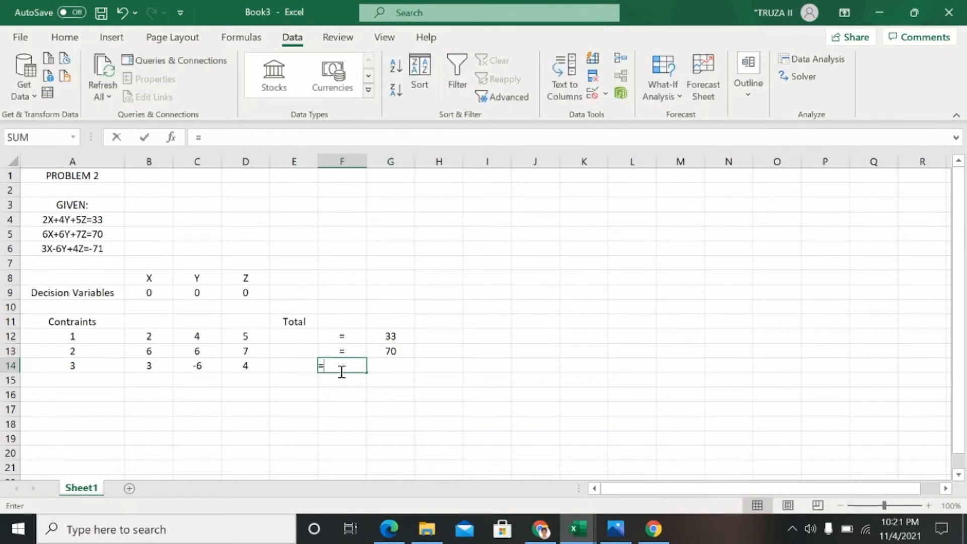
{"action": "key", "text": "Tab"}
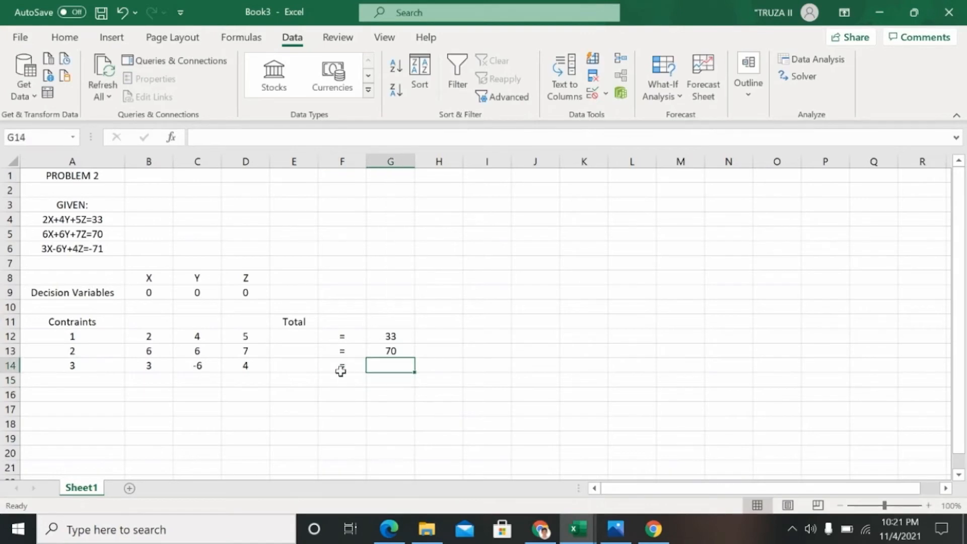
{"action": "type", "text": "-71"}
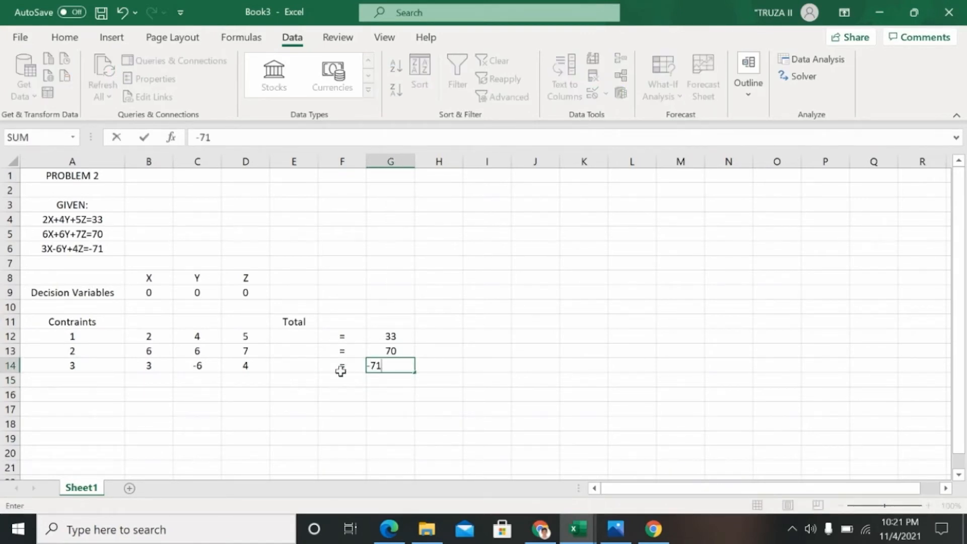
{"action": "key", "text": "Return"}
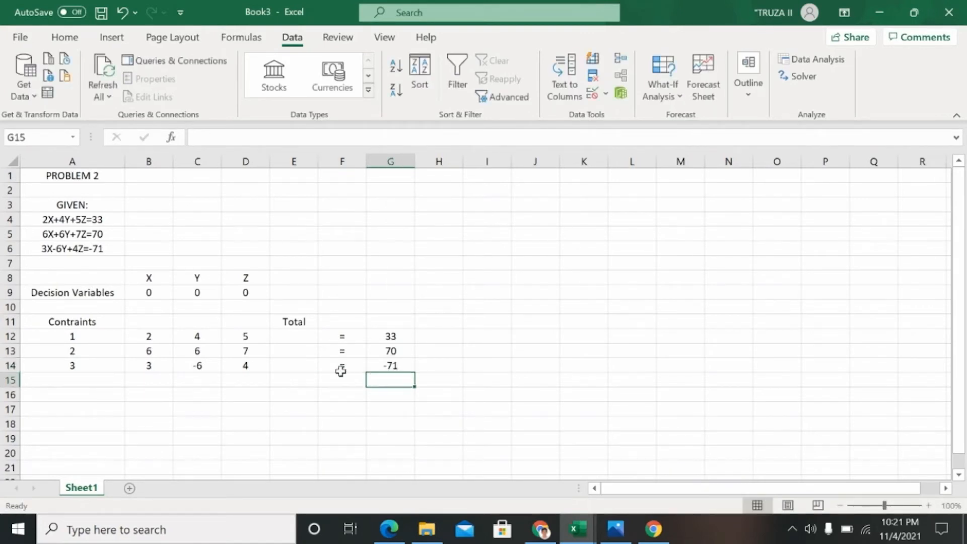
Step: Calculate the first constraint's total in E12 with SUMPRODUCT of B12:D12 and the decision variables B9:D9
{"action": "left_click", "coordinate": [295, 336]}
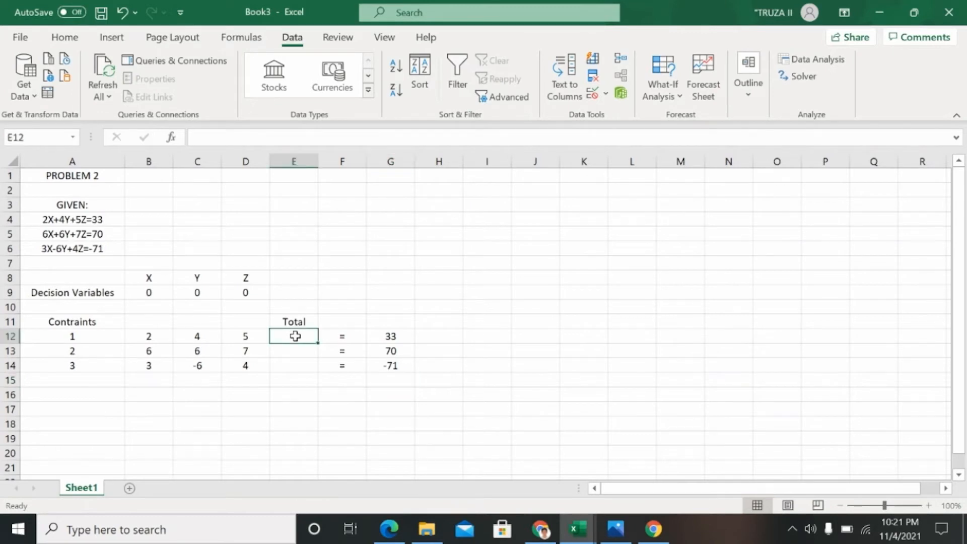
{"action": "type", "text": "="}
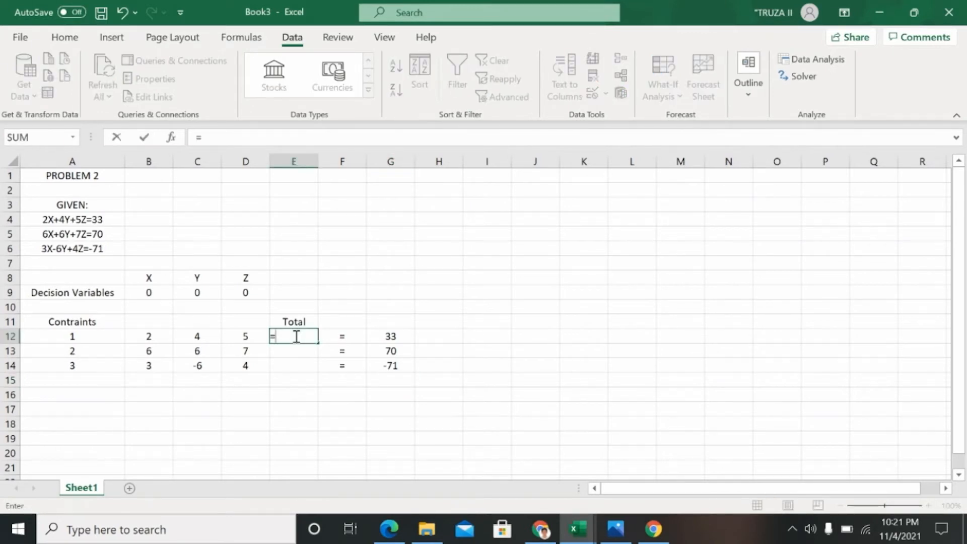
{"action": "type", "text": "sum"}
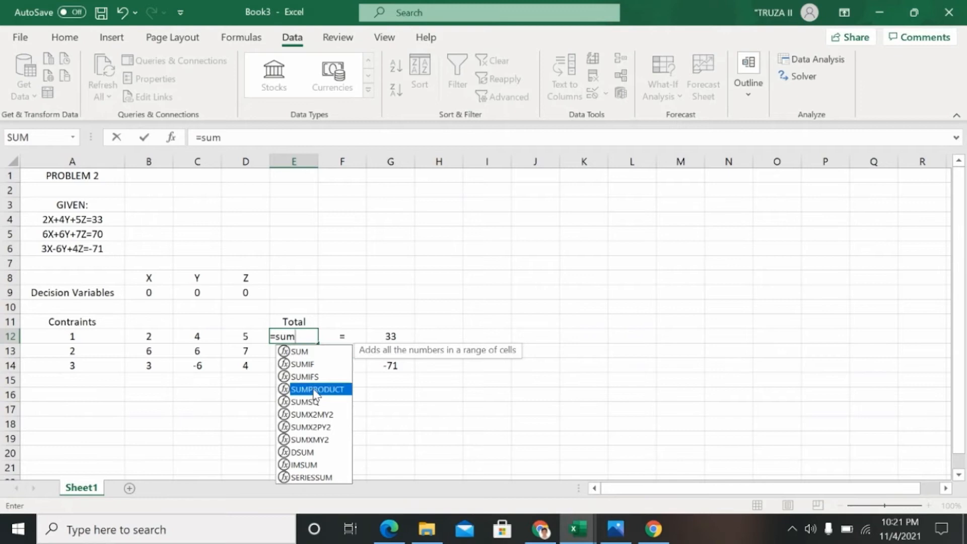
{"action": "double_click", "coordinate": [315, 389]}
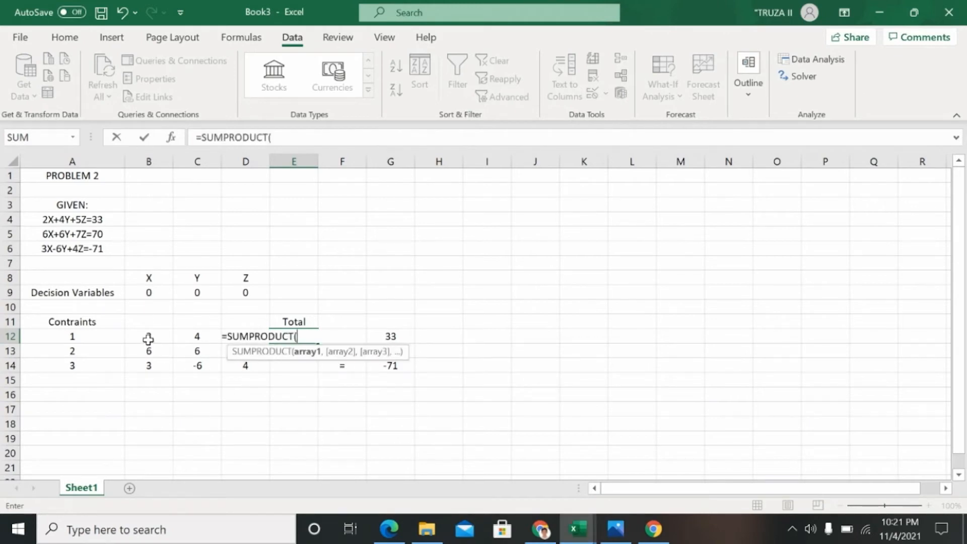
{"action": "left_click_drag", "start_coordinate": [147, 337], "coordinate": [234, 341]}
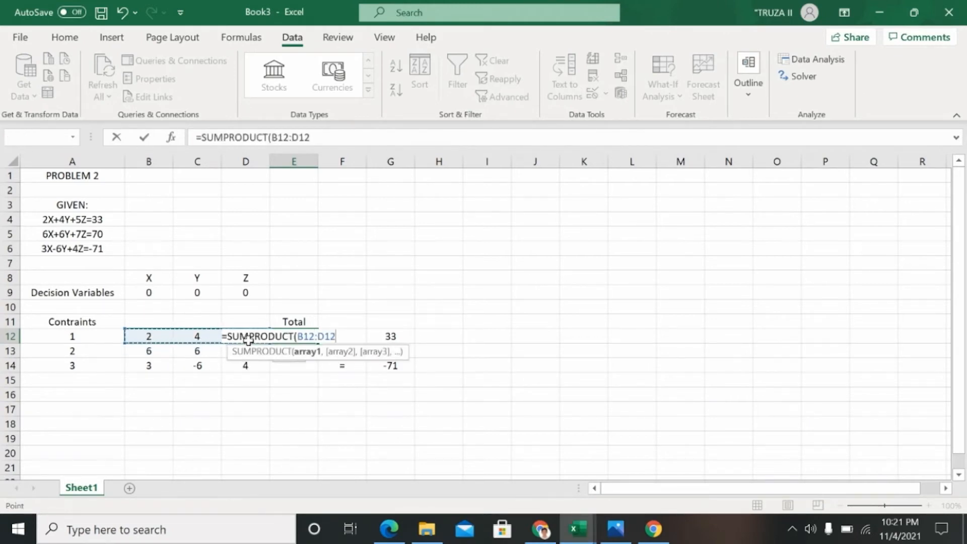
{"action": "type", "text": ","}
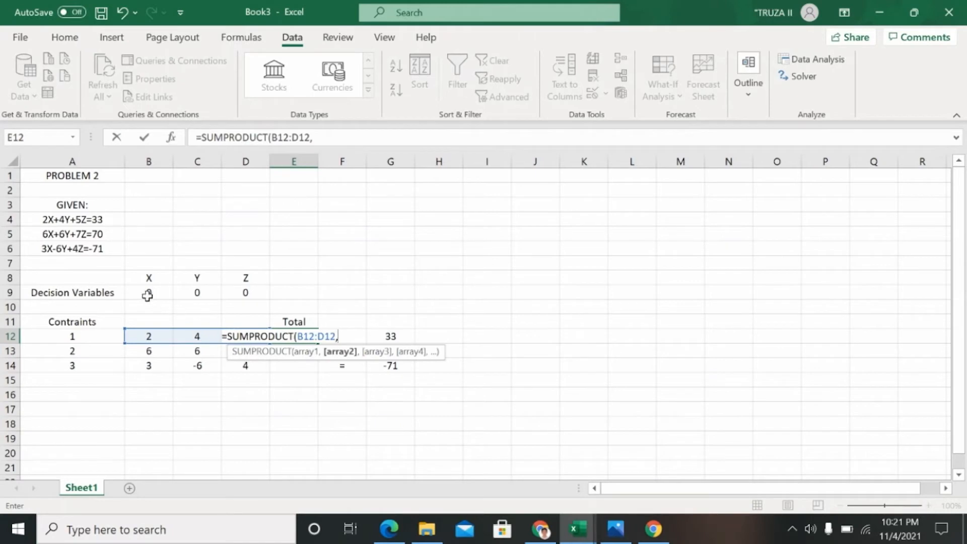
{"action": "left_click_drag", "start_coordinate": [140, 293], "coordinate": [251, 295]}
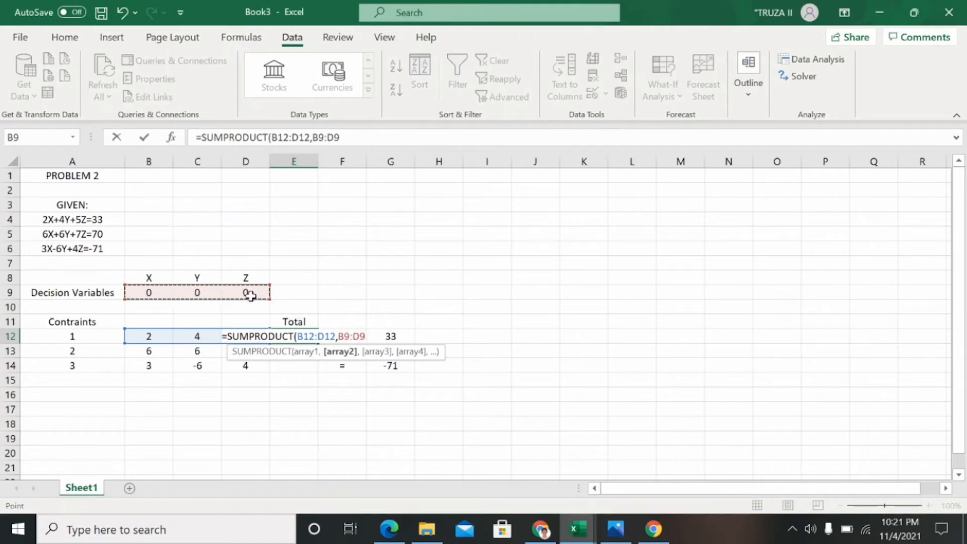
{"action": "key", "text": "Return"}
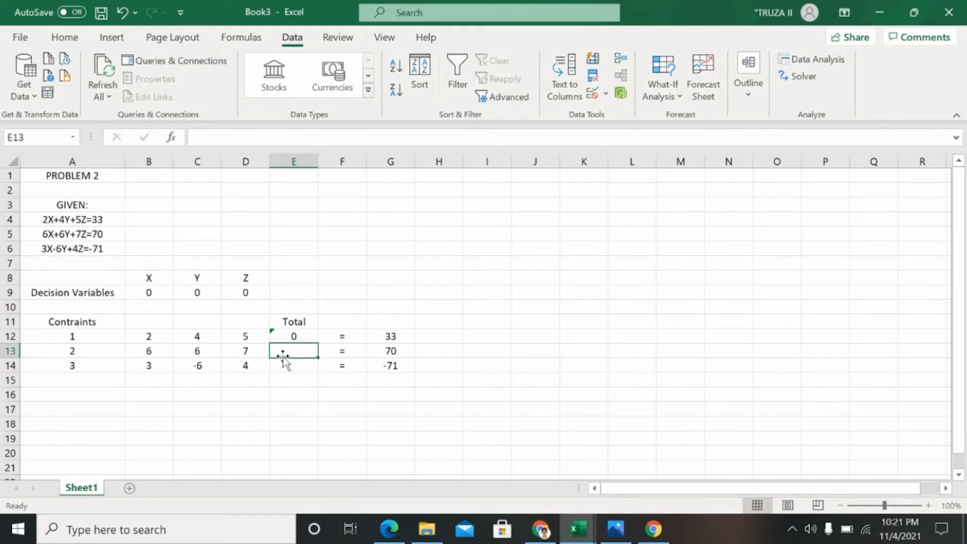
Step: Calculate the second constraint's total in E13 with SUMPRODUCT of B13:D13 and the decision variables B9:D9
{"action": "type", "text": "=sum"}
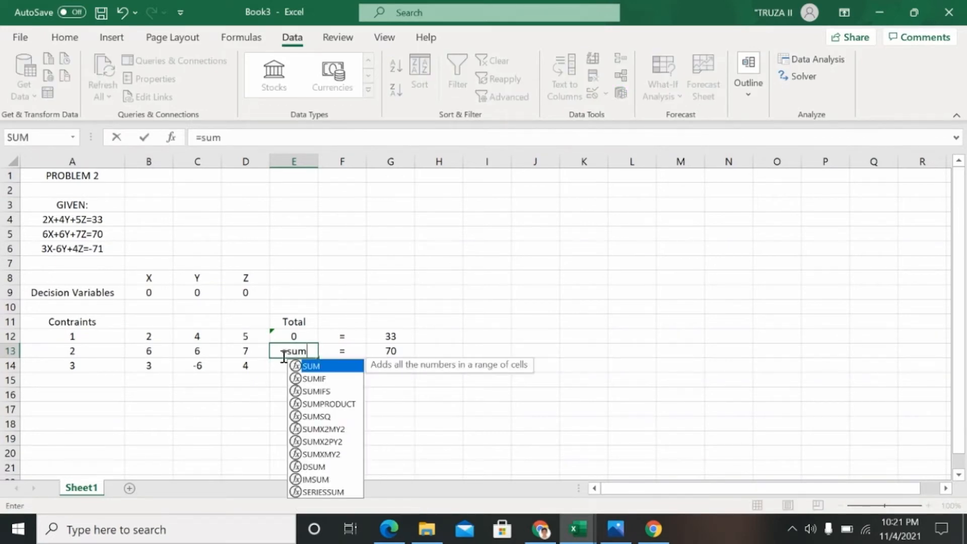
{"action": "double_click", "coordinate": [322, 402]}
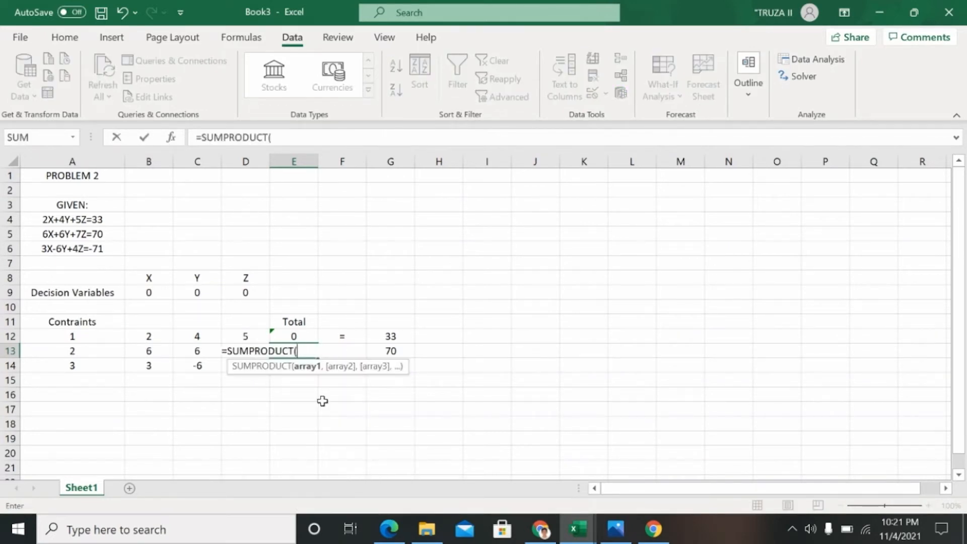
{"action": "left_click_drag", "start_coordinate": [138, 353], "coordinate": [246, 351]}
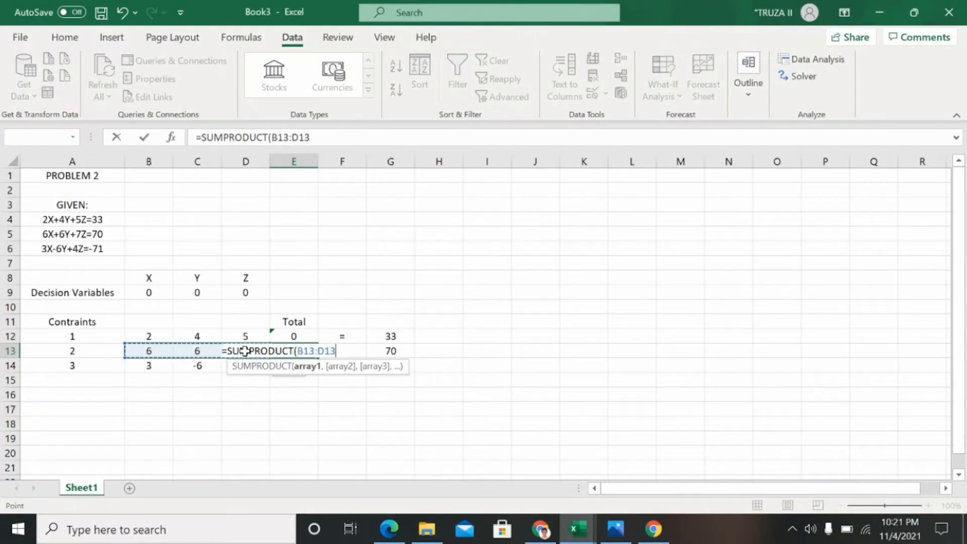
{"action": "type", "text": ","}
{"action": "left_click_drag", "start_coordinate": [151, 292], "coordinate": [242, 293]}
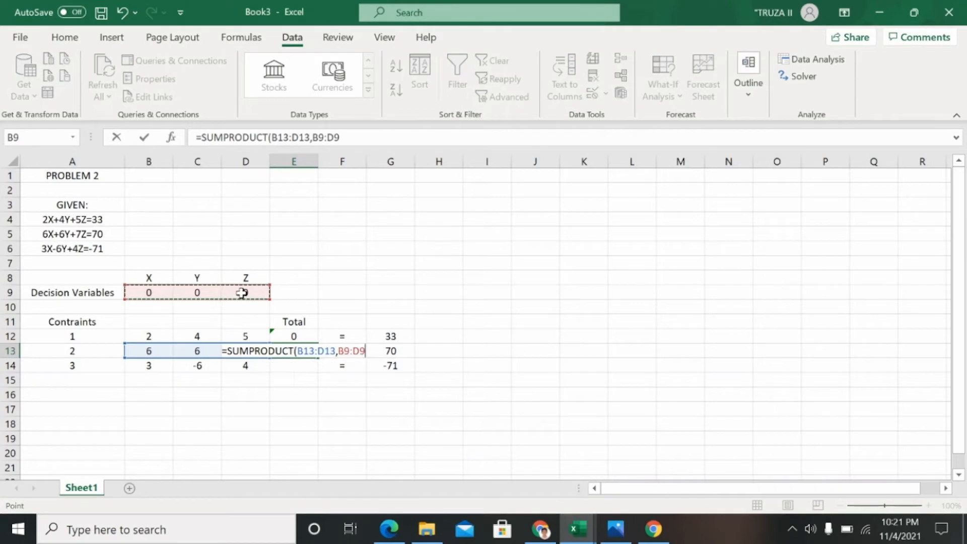
{"action": "key", "text": "Return"}
Step: Calculate the third constraint's total in E14 with SUMPRODUCT of B14:D14 and the decision variables B9:D9
{"action": "type", "text": "="}
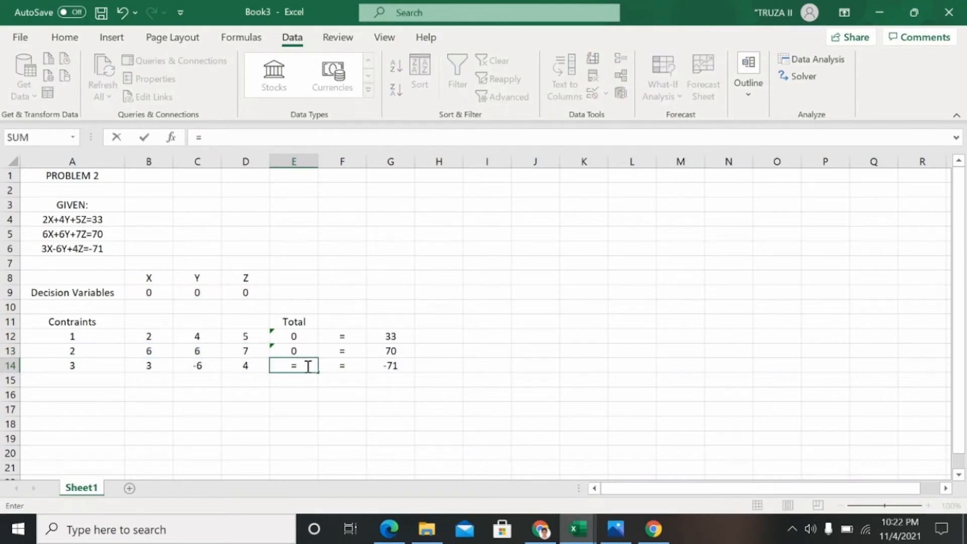
{"action": "type", "text": "sum"}
{"action": "double_click", "coordinate": [324, 420]}
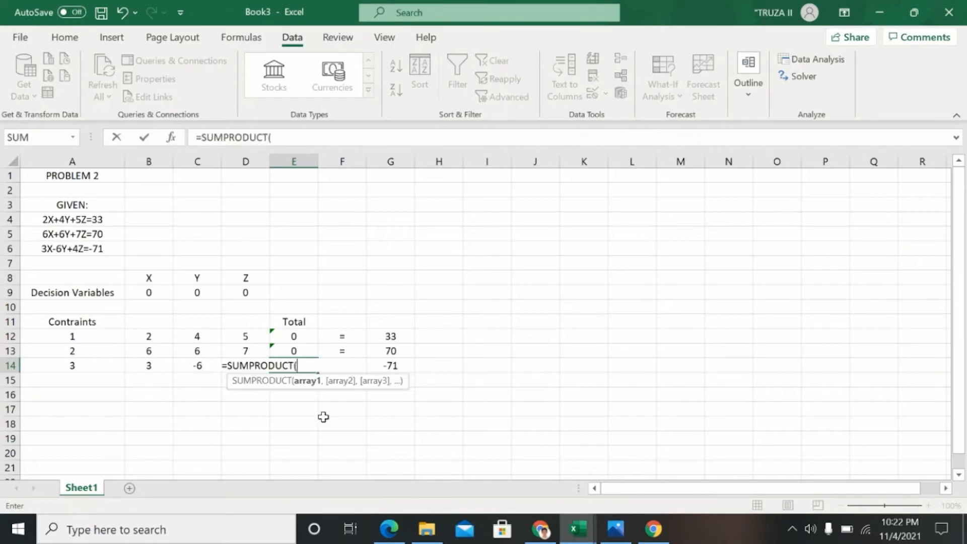
{"action": "left_click_drag", "start_coordinate": [150, 367], "coordinate": [246, 366]}
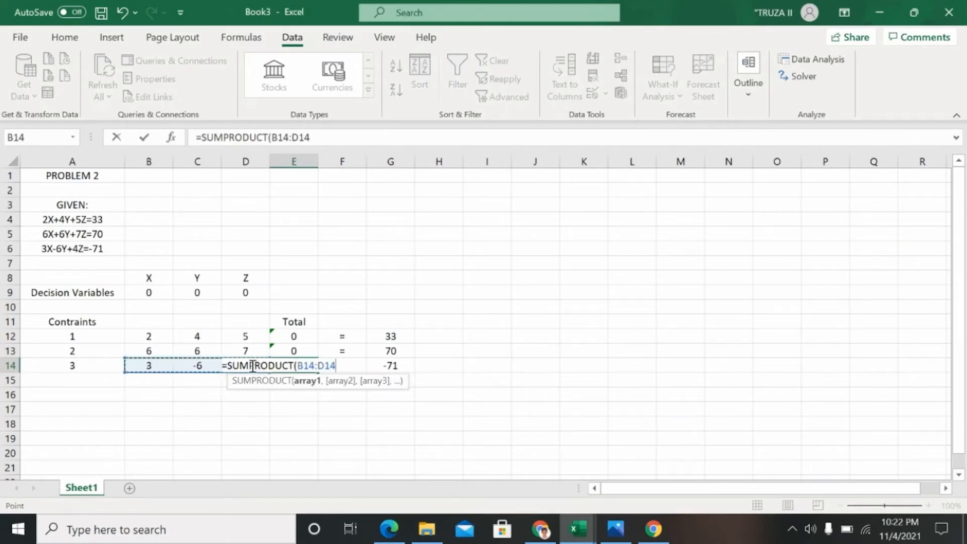
{"action": "type", "text": ","}
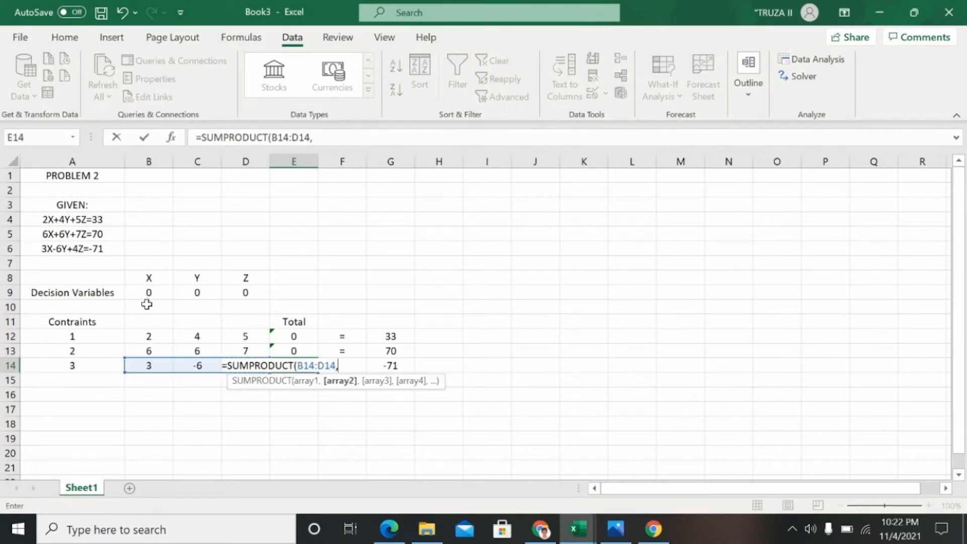
{"action": "left_click_drag", "start_coordinate": [147, 290], "coordinate": [244, 290]}
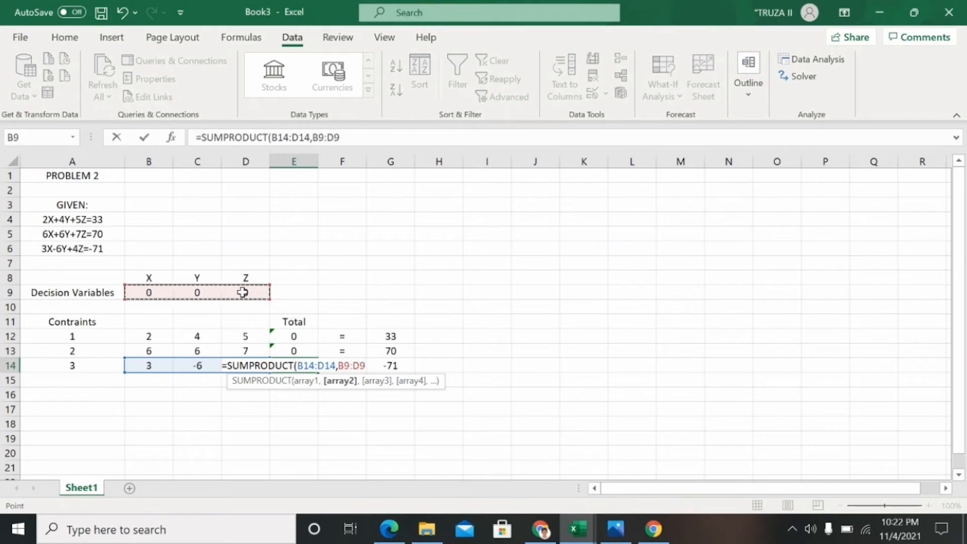
{"action": "key", "text": "Return"}
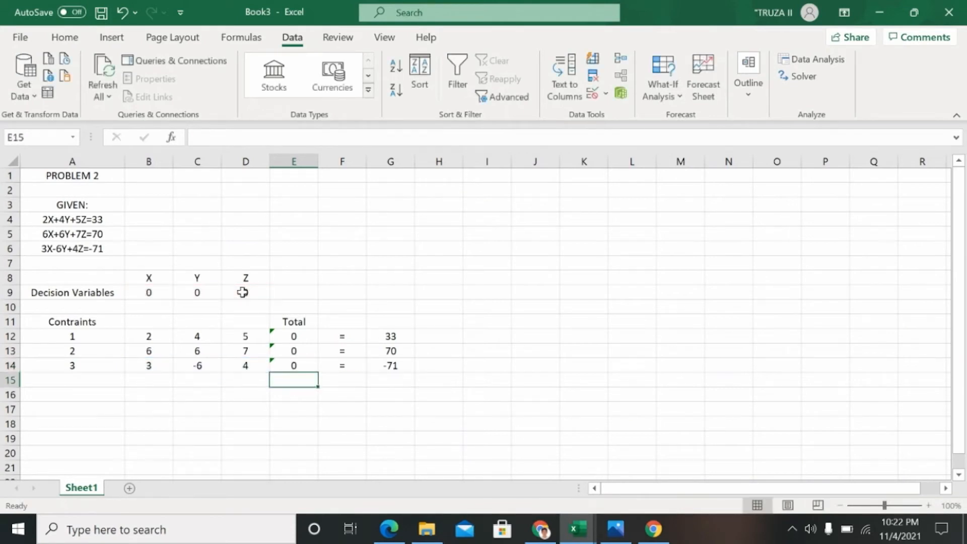
Step: Open Solver and set the objective to cell E12, to be maximized
{"action": "left_click", "coordinate": [419, 434]}
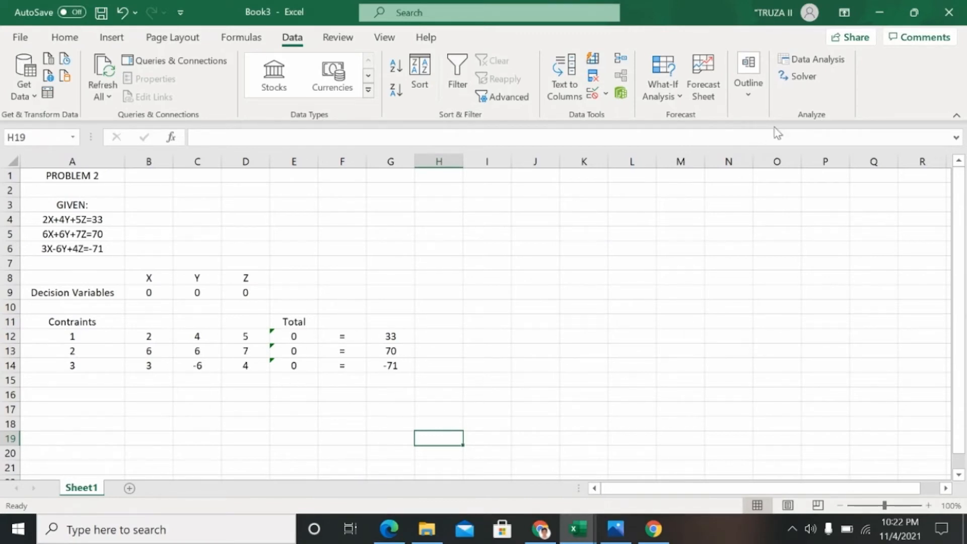
{"action": "left_click", "coordinate": [804, 78]}
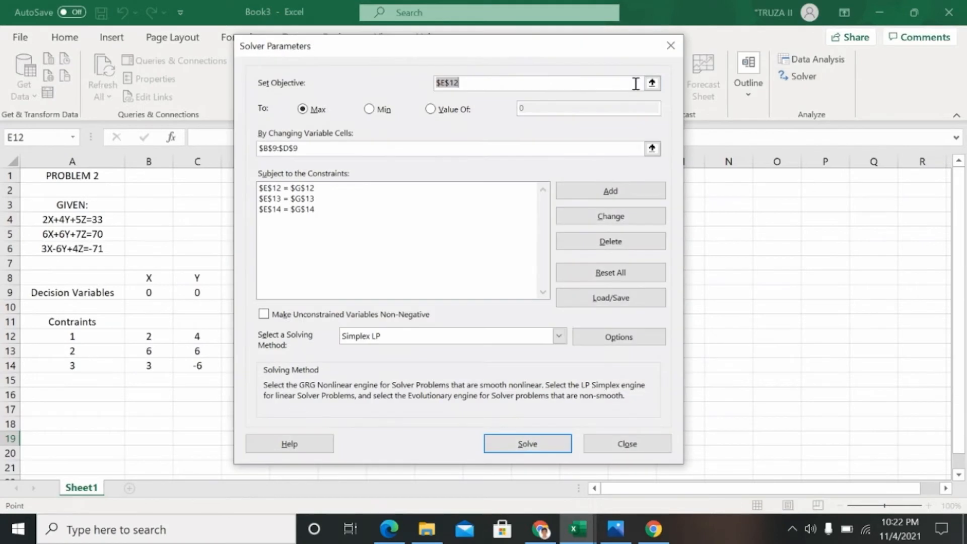
{"action": "left_click_drag", "start_coordinate": [557, 47], "coordinate": [774, 59]}
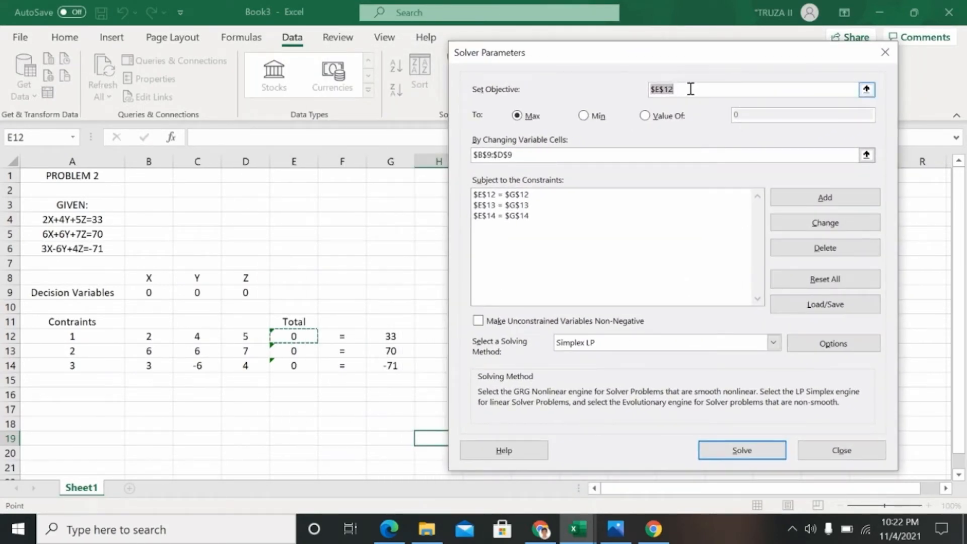
{"action": "key", "text": "BackSpace"}
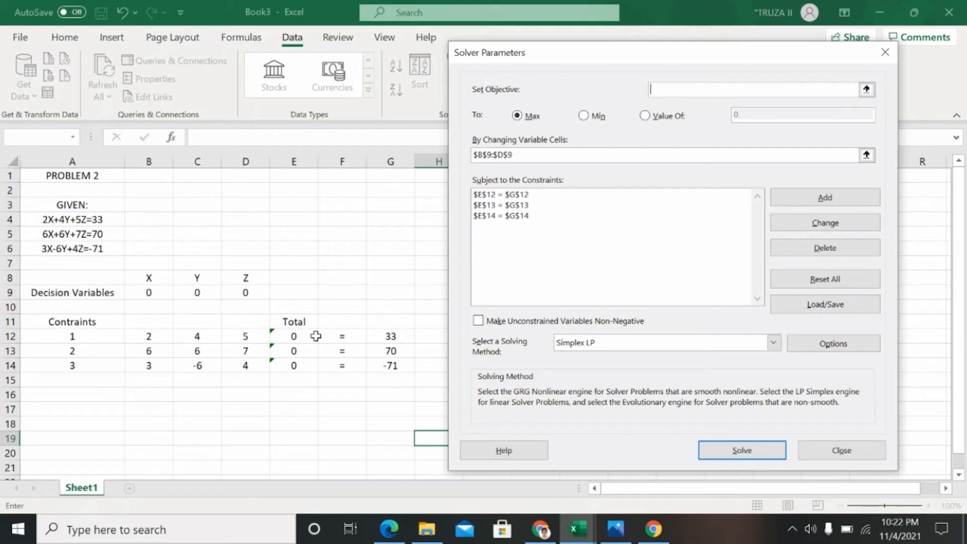
{"action": "left_click", "coordinate": [294, 335]}
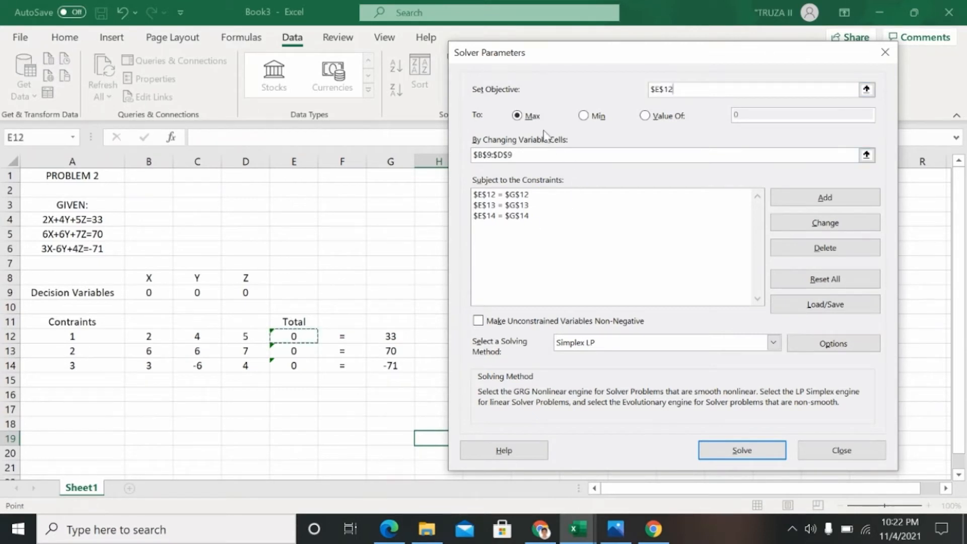
{"action": "left_click", "coordinate": [519, 121]}
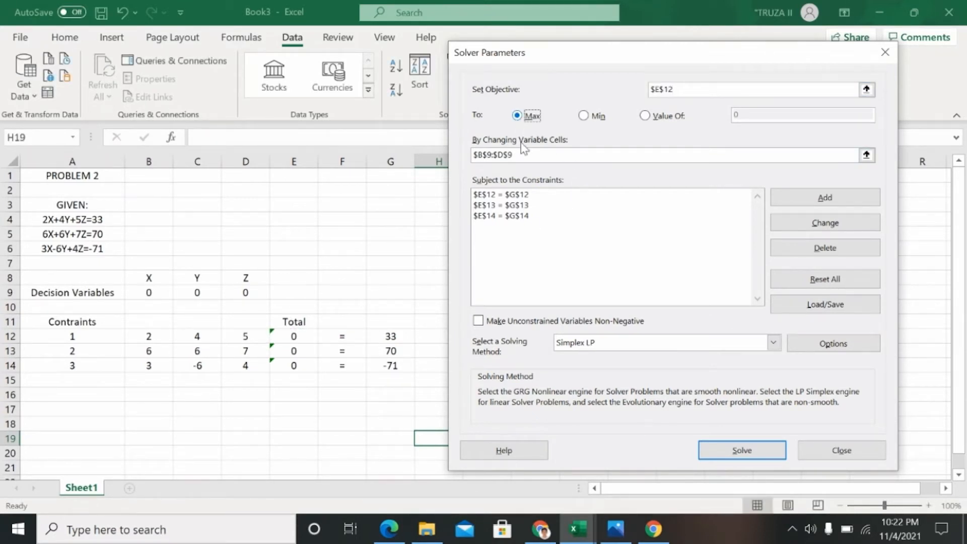
Step: Specify the decision variable cells B9:D9 as Solver's changing variable cells
{"action": "left_click", "coordinate": [525, 156]}
{"action": "key", "text": "BackSpace"}
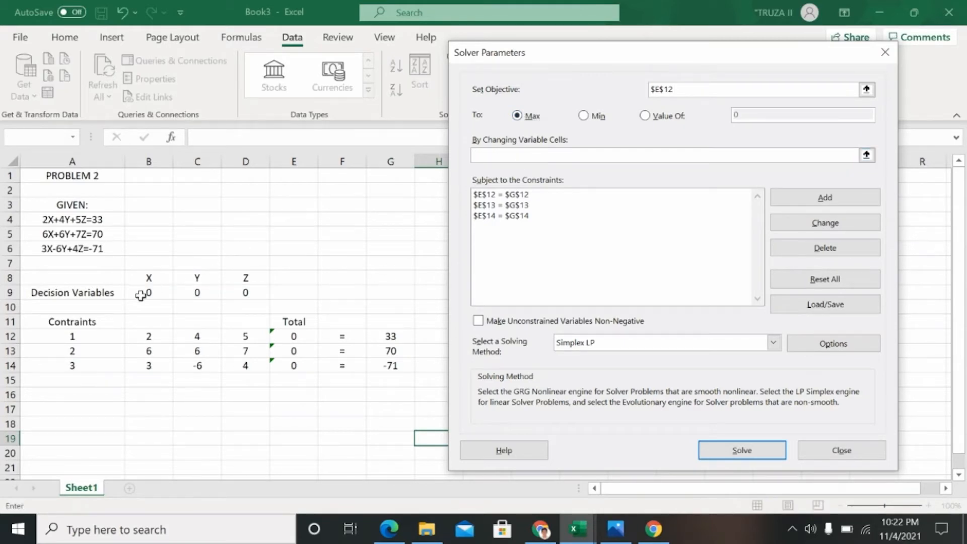
{"action": "left_click_drag", "start_coordinate": [141, 292], "coordinate": [246, 292]}
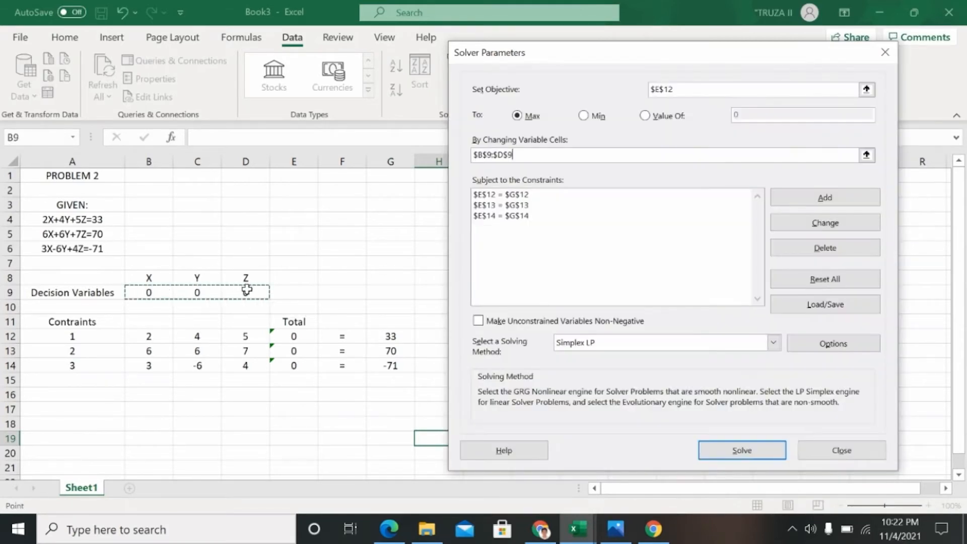
Step: Delete the three existing Solver constraints for E12, E13 and E14 to empty the constraint list
{"action": "left_click", "coordinate": [678, 206]}
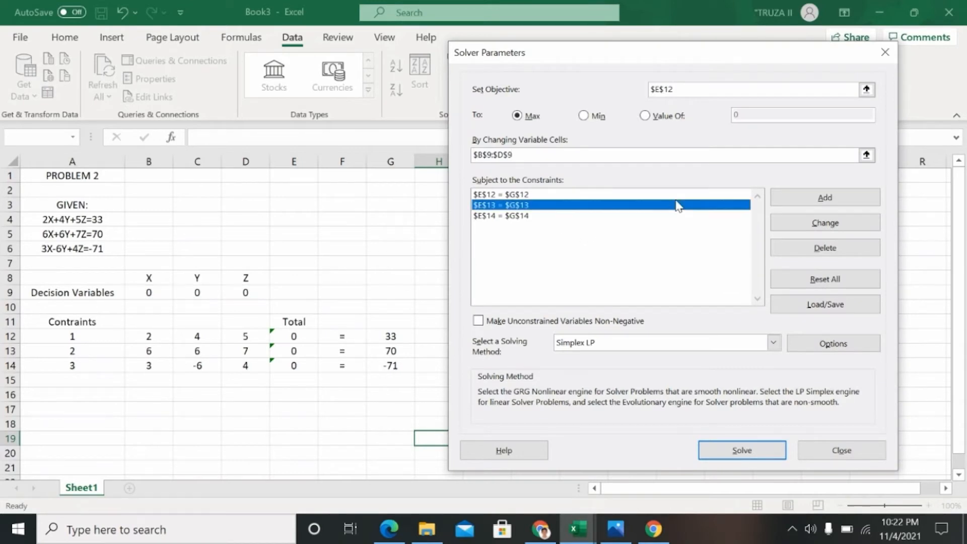
{"action": "left_click", "coordinate": [682, 195]}
{"action": "left_click", "coordinate": [807, 247]}
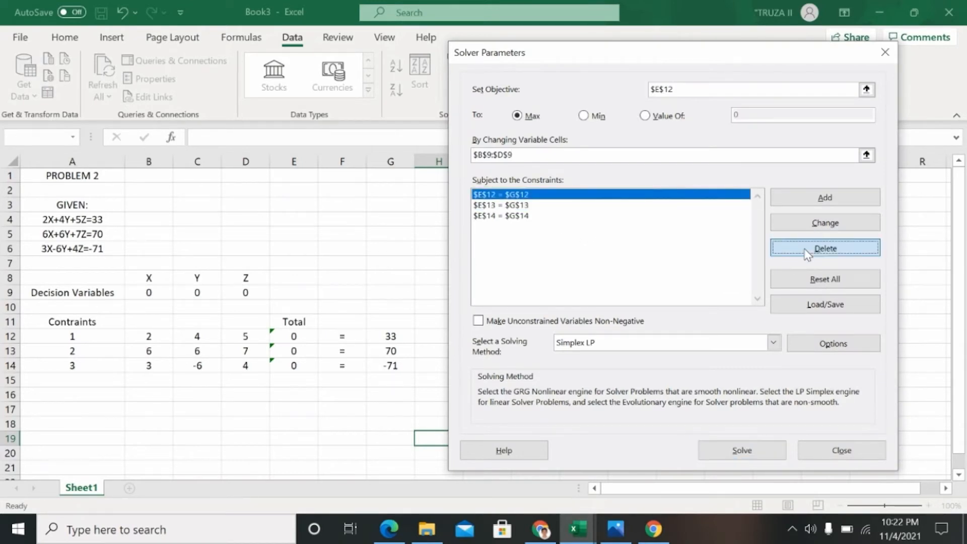
{"action": "left_click", "coordinate": [616, 198]}
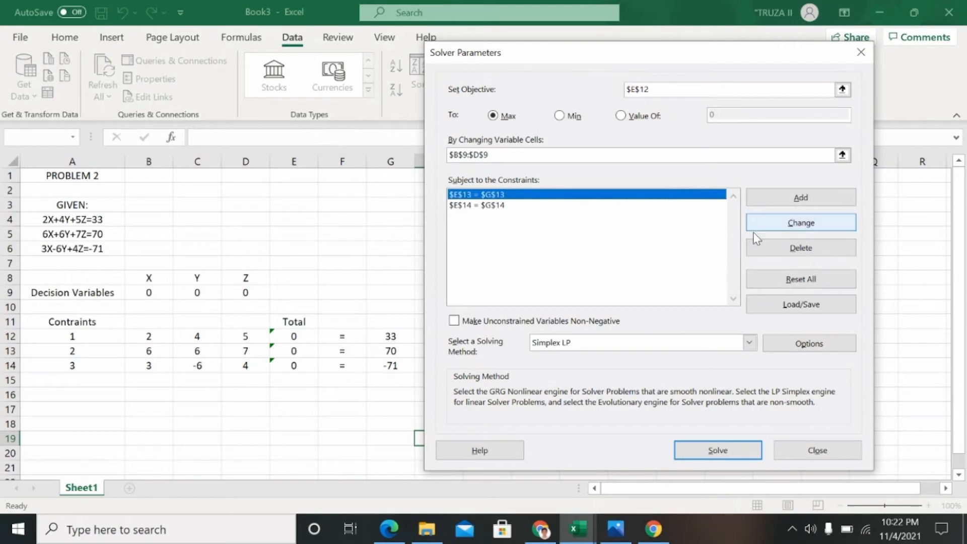
{"action": "left_click", "coordinate": [763, 248]}
{"action": "left_click", "coordinate": [627, 196]}
{"action": "left_click", "coordinate": [773, 252]}
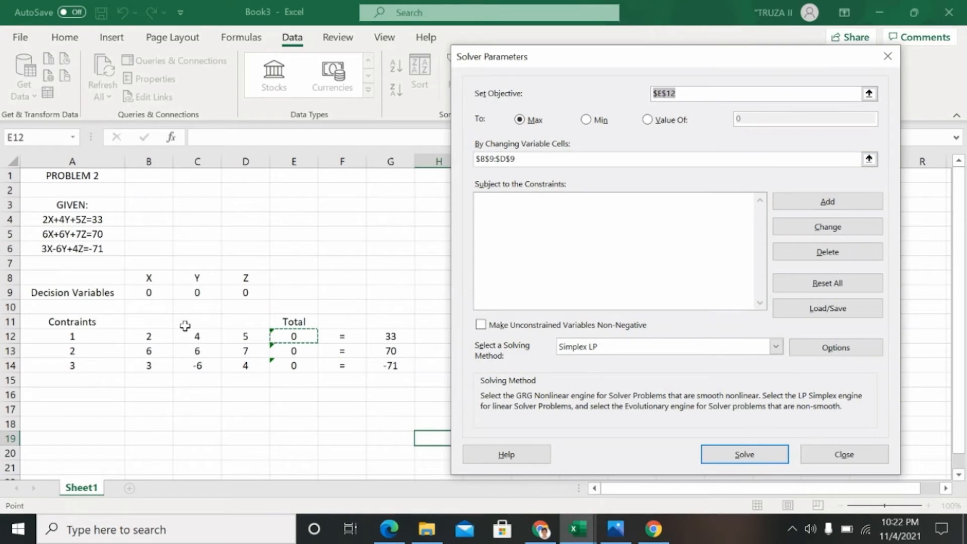
Step: Add a Solver constraint requiring the first equation's total in E12 to equal G12
{"action": "left_click", "coordinate": [838, 203]}
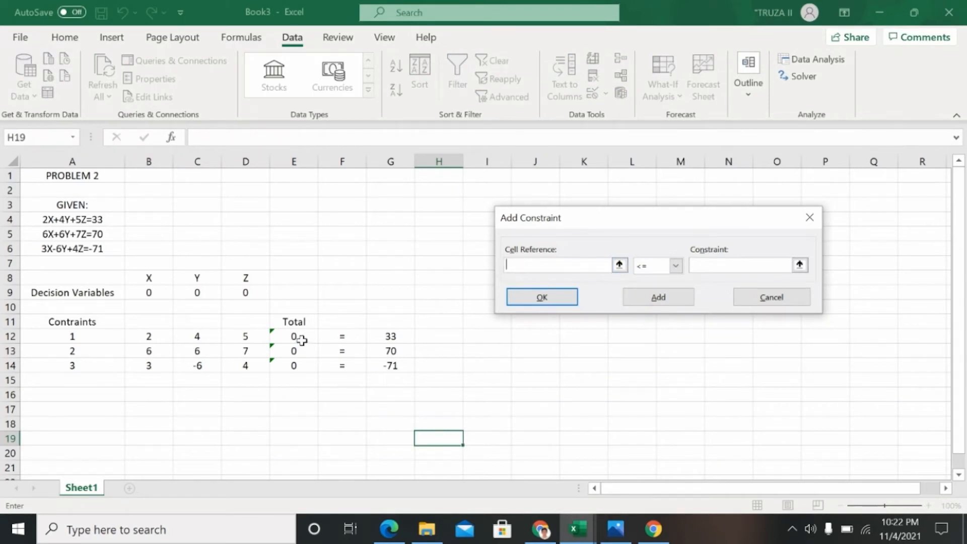
{"action": "left_click", "coordinate": [292, 337]}
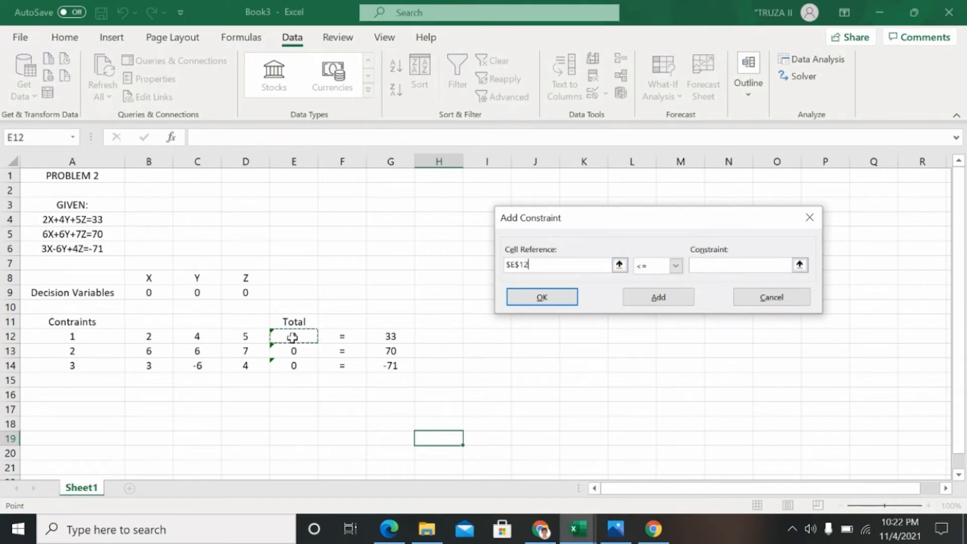
{"action": "left_click", "coordinate": [676, 265]}
{"action": "left_click", "coordinate": [647, 292]}
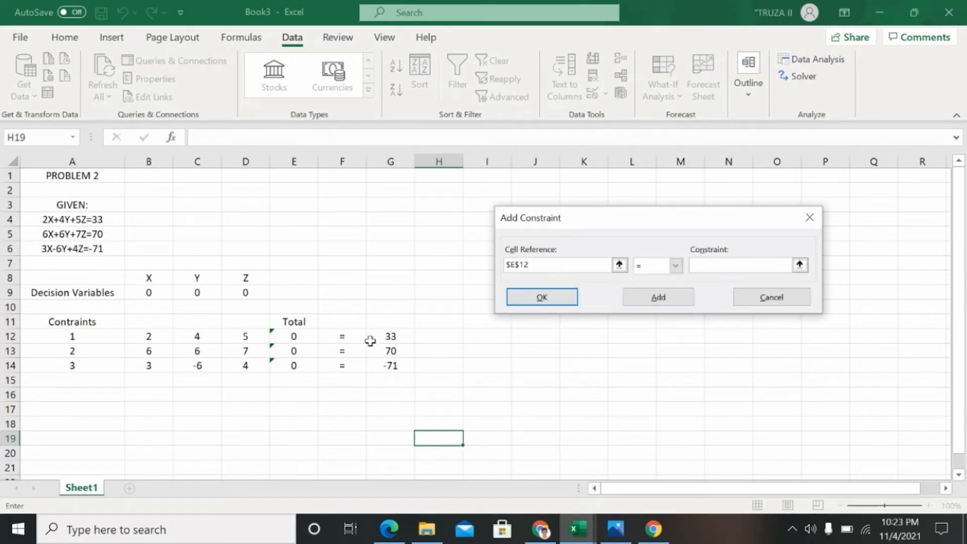
{"action": "left_click", "coordinate": [385, 338]}
{"action": "left_click", "coordinate": [642, 301]}
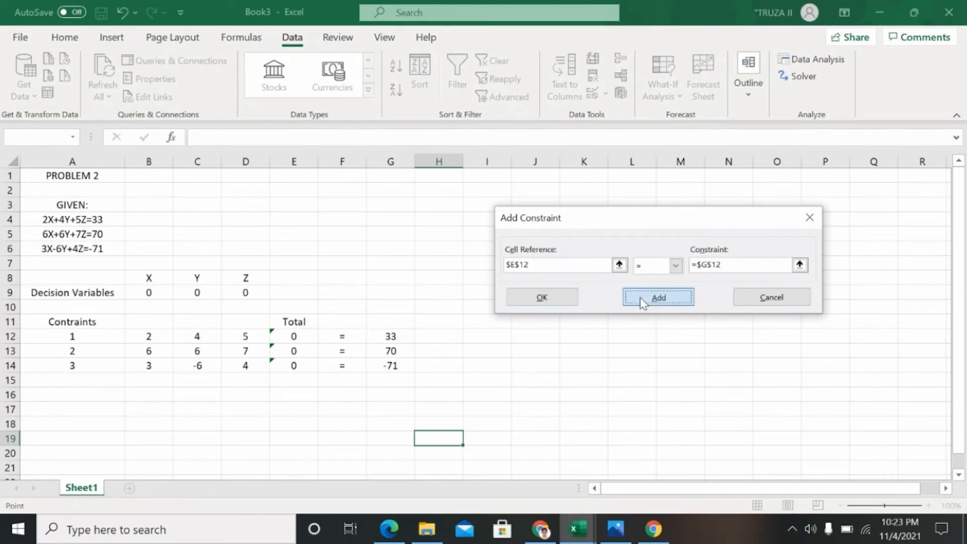
Step: Add a Solver constraint requiring the second equation's total in E13 to equal G13
{"action": "left_click", "coordinate": [299, 350]}
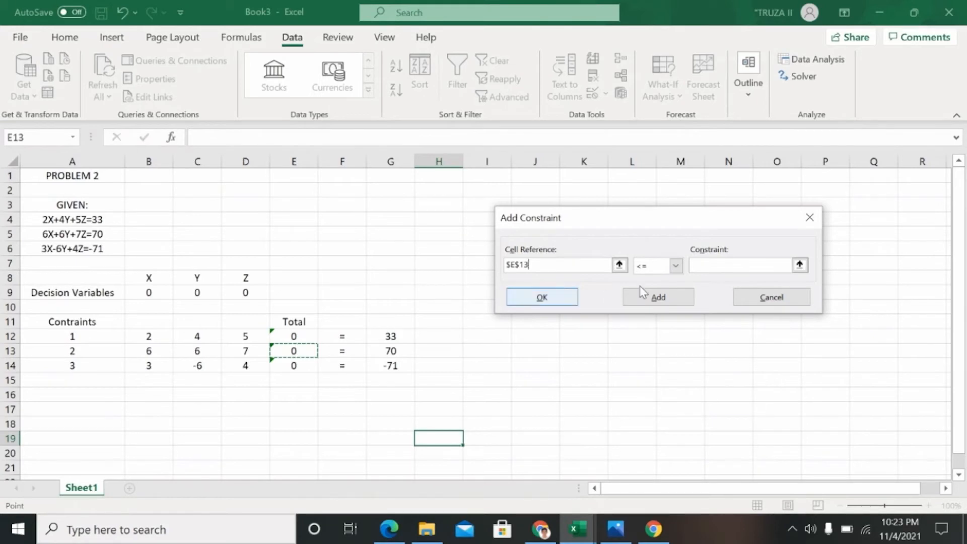
{"action": "left_click", "coordinate": [676, 265]}
{"action": "left_click", "coordinate": [658, 292]}
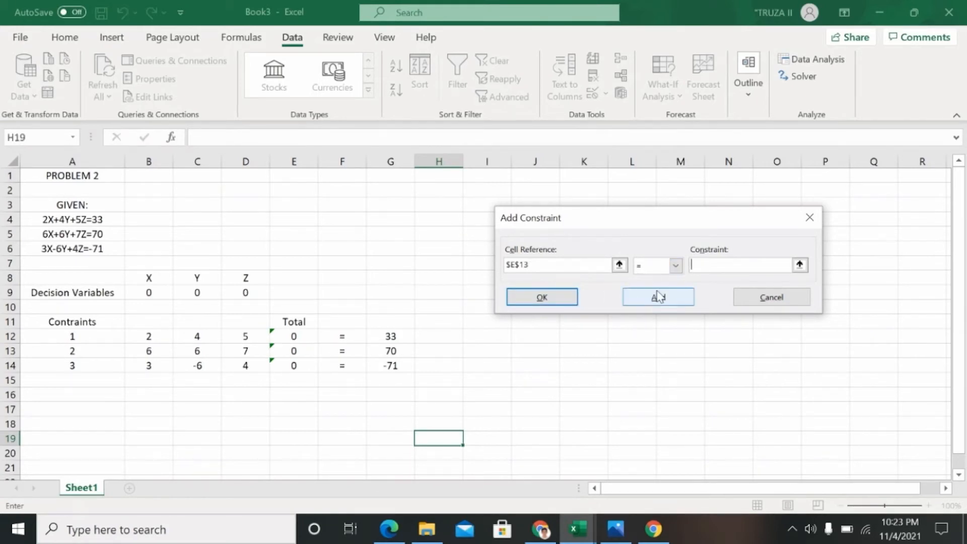
{"action": "left_click", "coordinate": [392, 352]}
{"action": "left_click", "coordinate": [654, 297]}
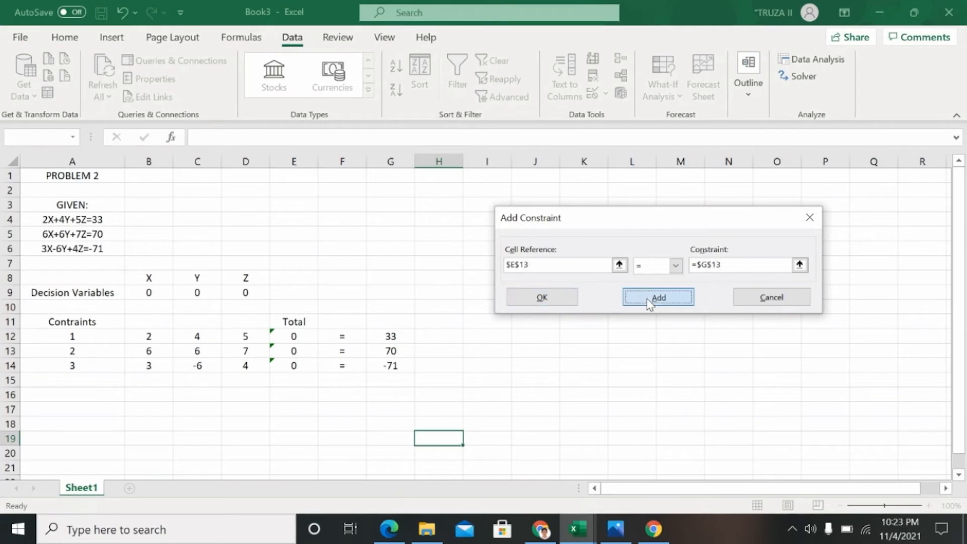
Step: Add the last Solver constraint, E14 = G14, and return to the Solver parameters
{"action": "left_click", "coordinate": [297, 368]}
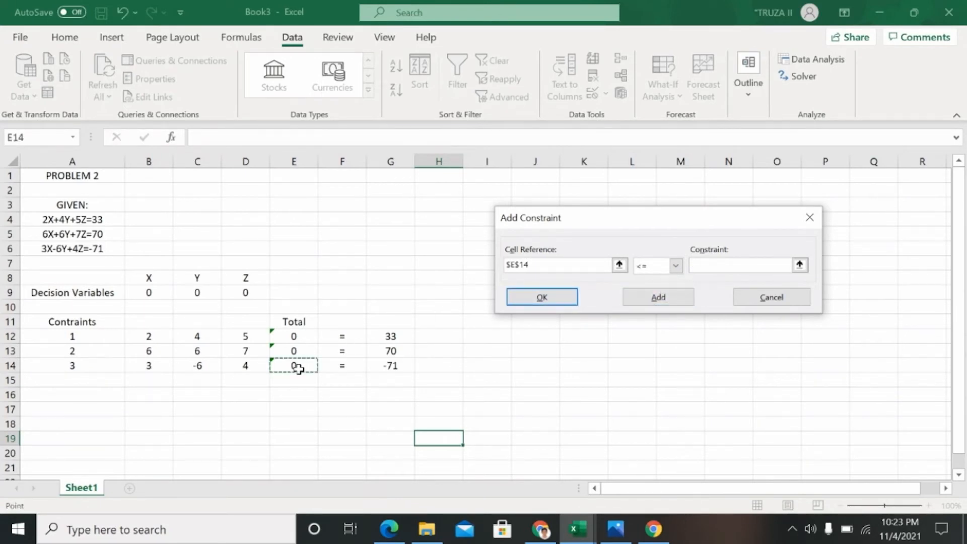
{"action": "left_click", "coordinate": [677, 266]}
{"action": "left_click", "coordinate": [646, 291]}
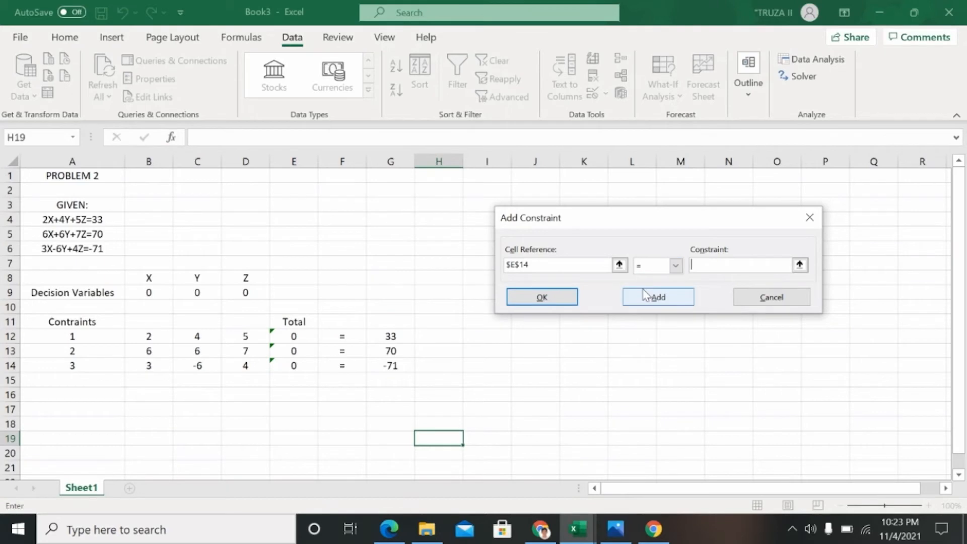
{"action": "left_click", "coordinate": [391, 364]}
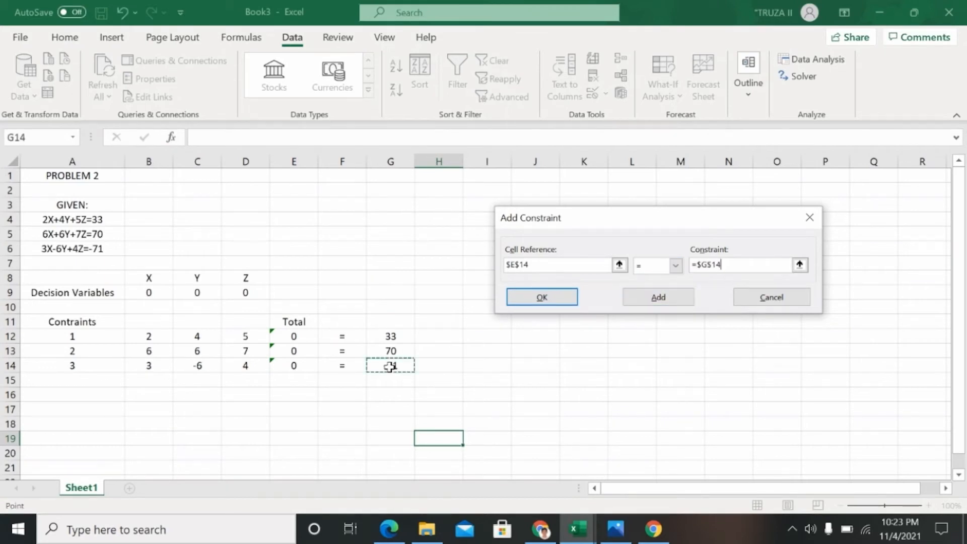
{"action": "left_click", "coordinate": [553, 300]}
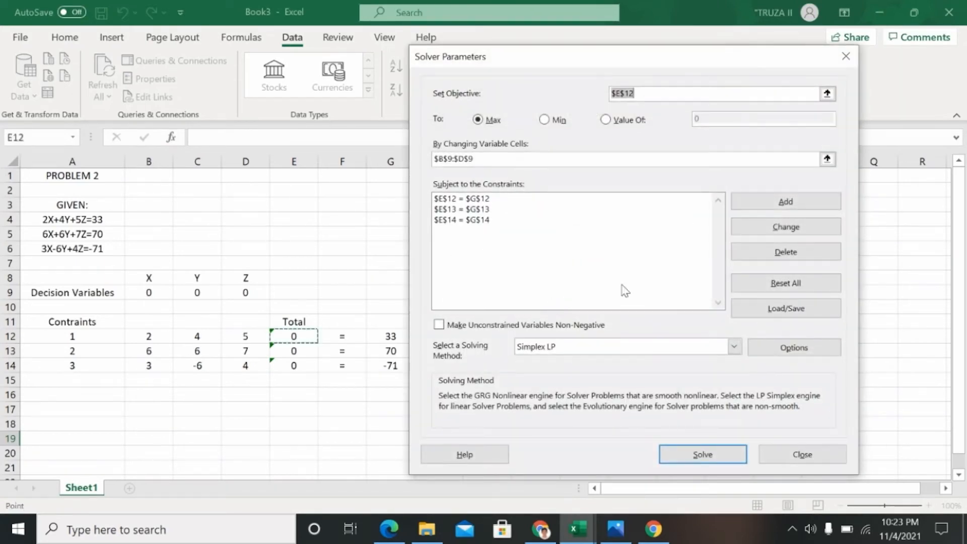
Step: Accept the existing Solver options, solve the model with Simplex LP and keep the Solver solution
{"action": "left_click_drag", "start_coordinate": [726, 63], "coordinate": [760, 46]}
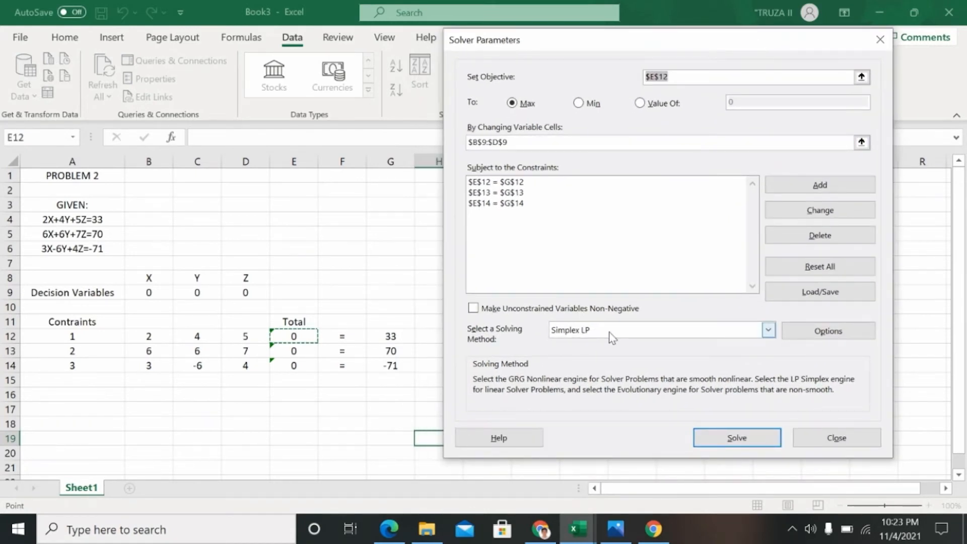
{"action": "left_click", "coordinate": [835, 331]}
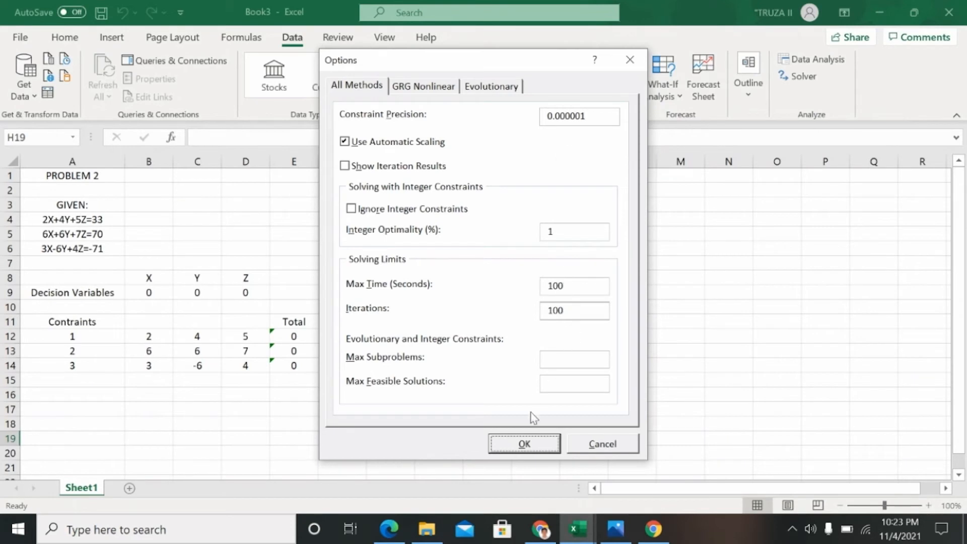
{"action": "left_click", "coordinate": [525, 444]}
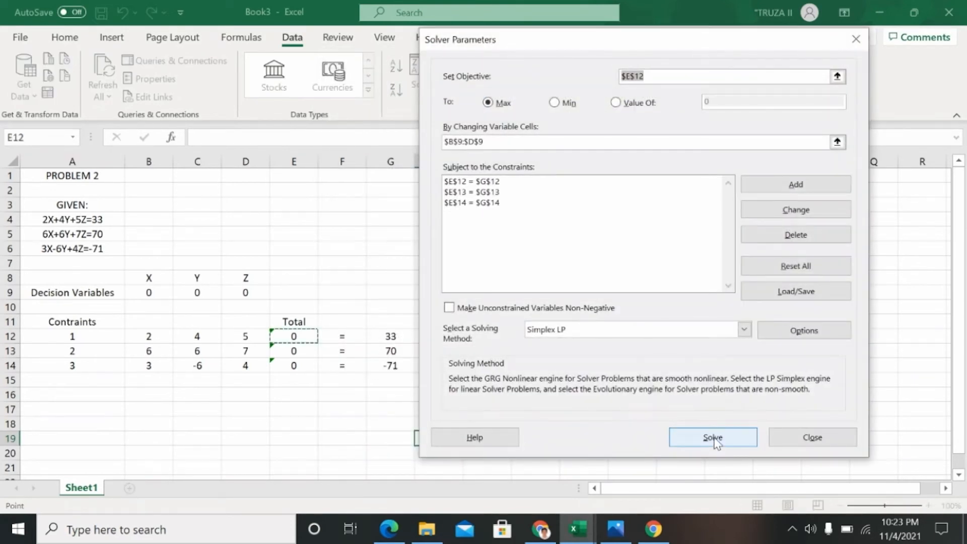
{"action": "left_click", "coordinate": [713, 439]}
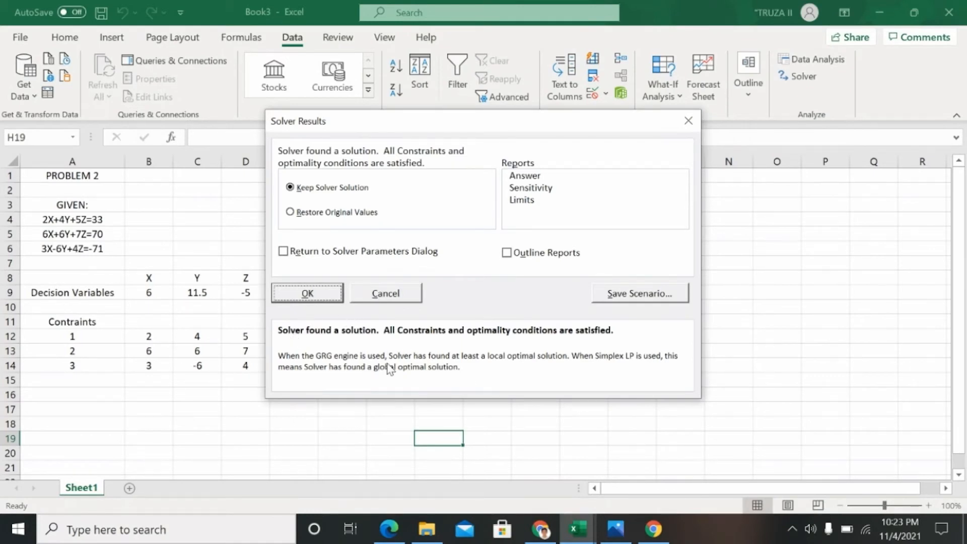
{"action": "left_click", "coordinate": [308, 294]}
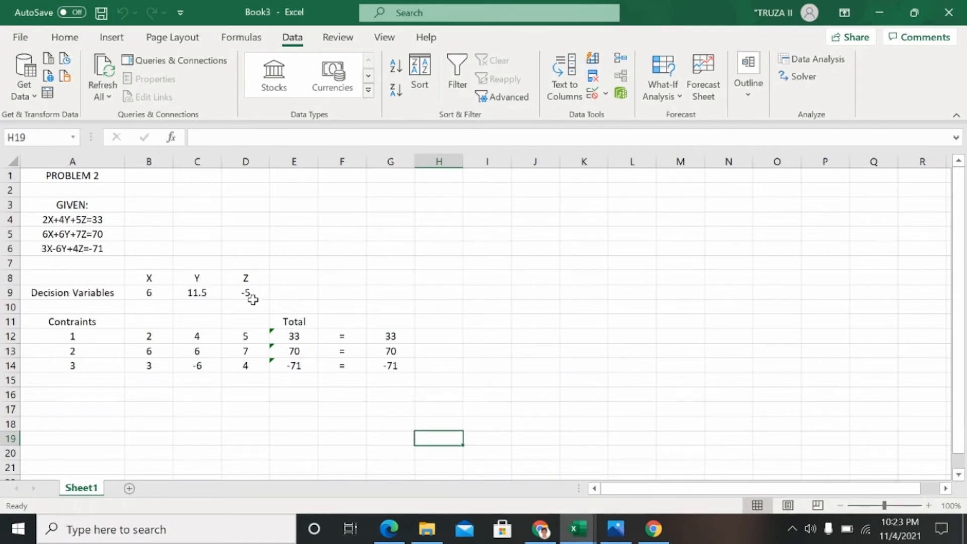
Step: Highlight the solved decision variables X, Y and Z in B9:D9 with a fill color
{"action": "left_click_drag", "start_coordinate": [139, 294], "coordinate": [248, 292]}
{"action": "left_click", "coordinate": [64, 37]}
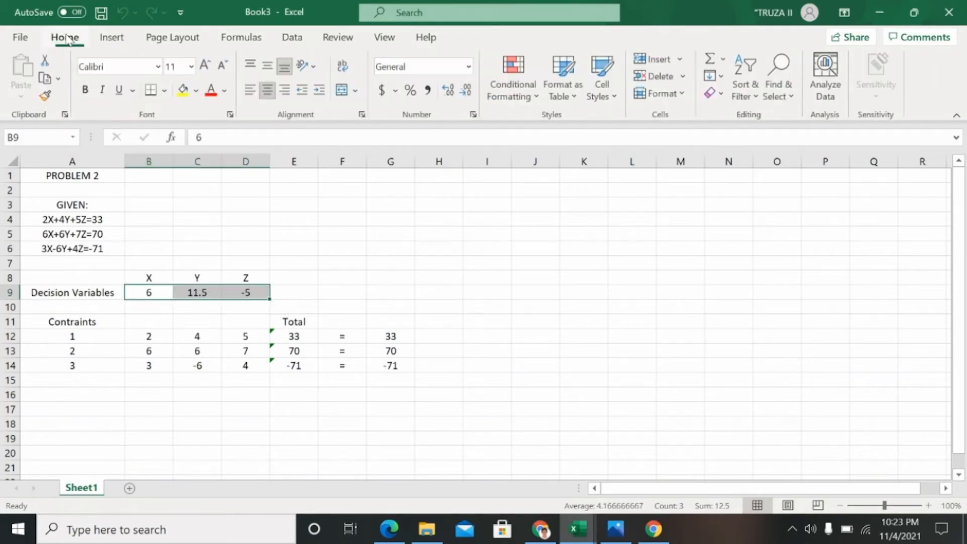
{"action": "left_click", "coordinate": [183, 91]}
{"action": "left_click", "coordinate": [535, 336]}
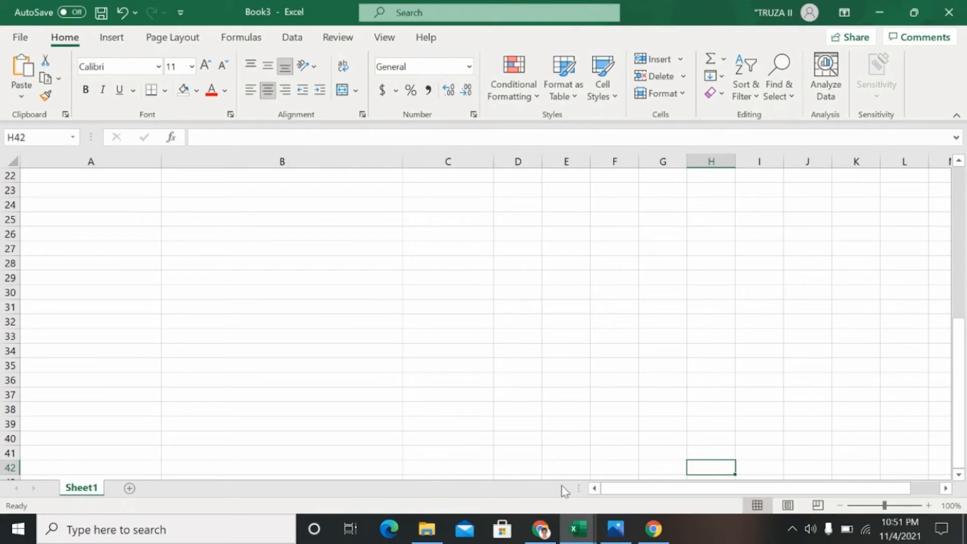
Step: Review the Redlich–Kwong n-butane problem statement and its R constant in Photos, and return to the Book3 workbook in Excel
{"action": "left_click", "coordinate": [613, 531]}
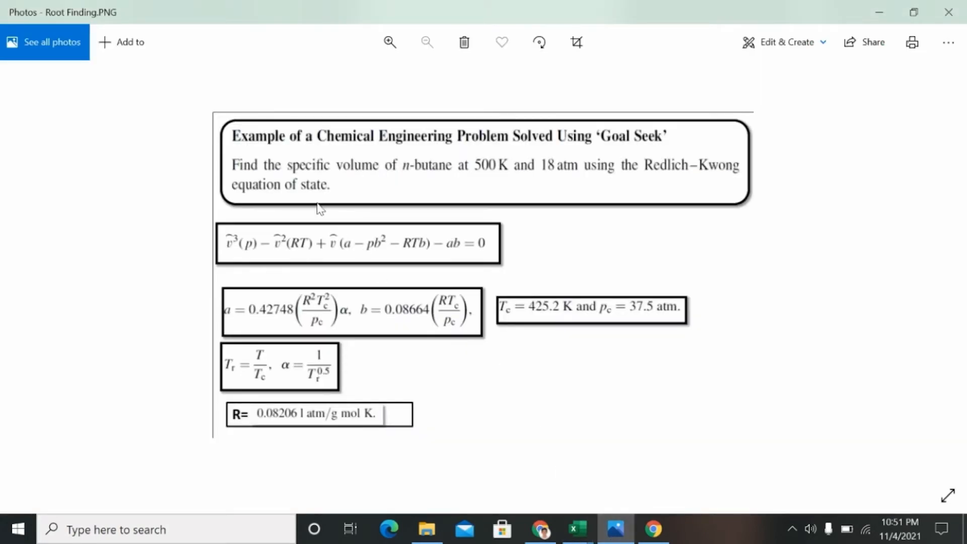
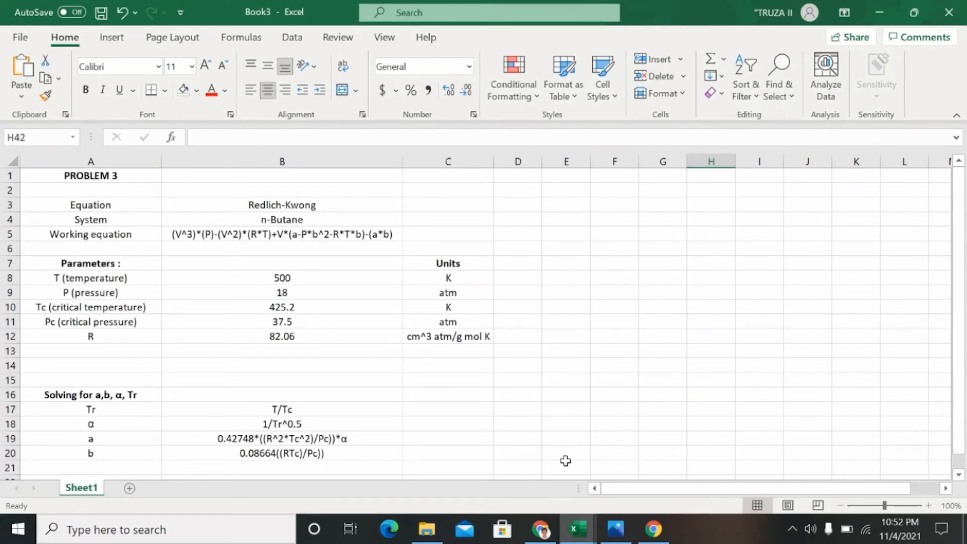
{"action": "left_click", "coordinate": [615, 529]}
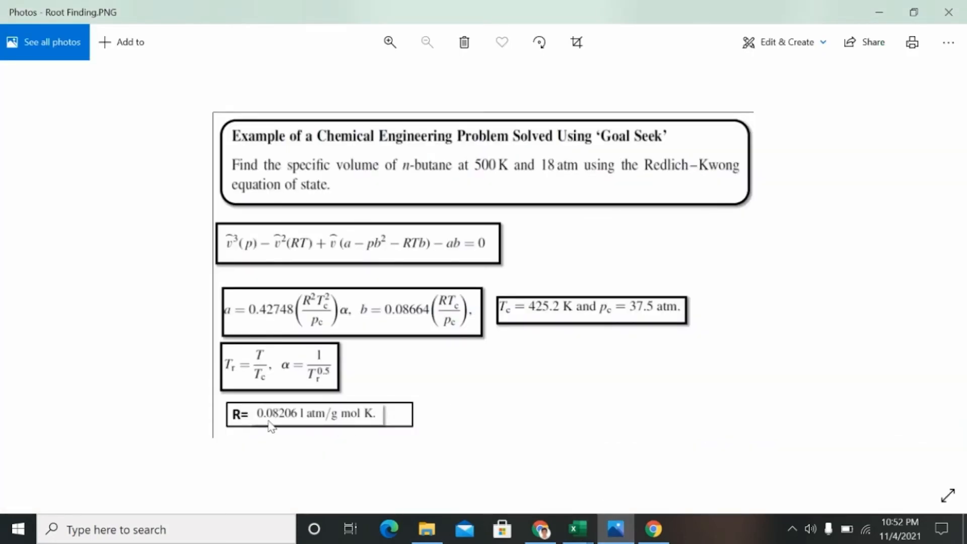
{"action": "left_click", "coordinate": [586, 537]}
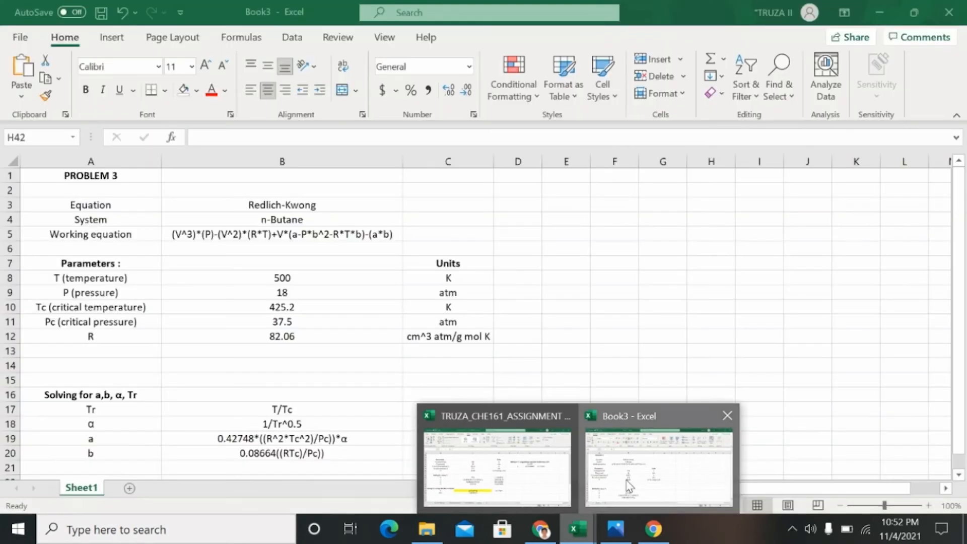
{"action": "left_click", "coordinate": [630, 485]}
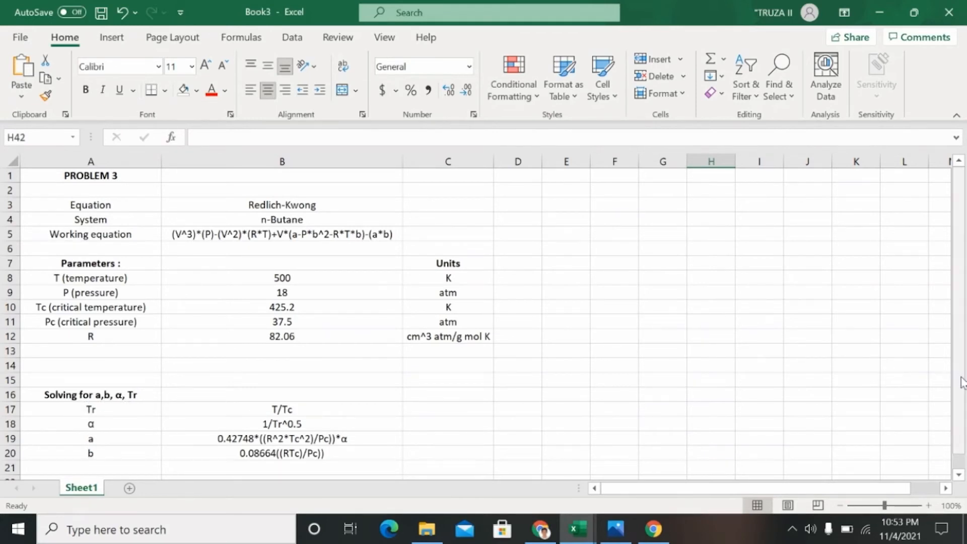
Step: Calculate the reduced temperature Tr in C17 as T divided by Tc, using =B8/B10
{"action": "left_click_drag", "start_coordinate": [960, 381], "coordinate": [958, 439]}
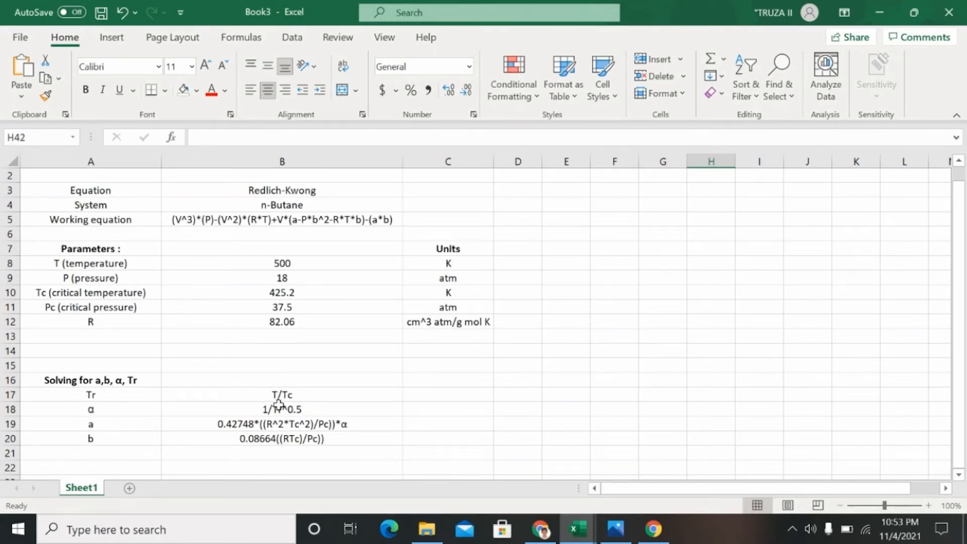
{"action": "left_click", "coordinate": [421, 397]}
{"action": "type", "text": "="}
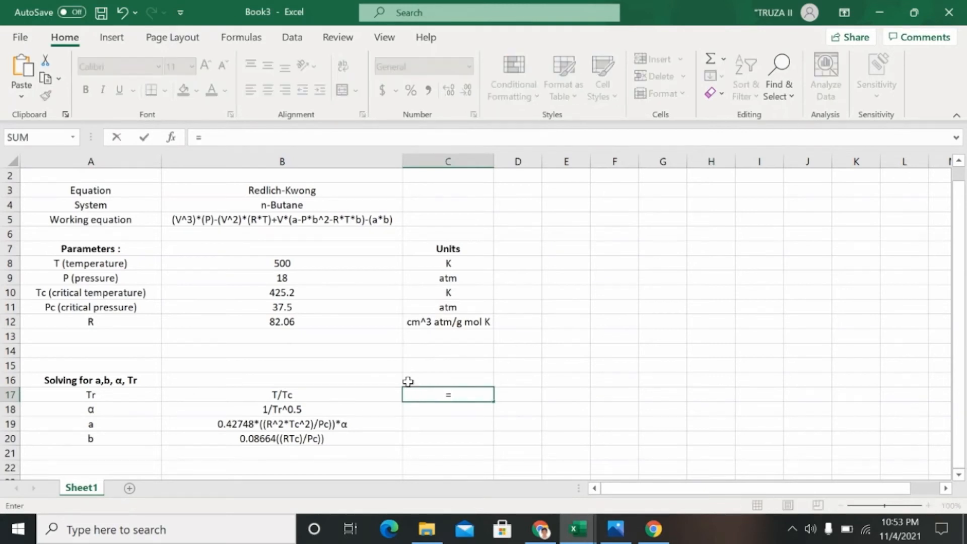
{"action": "left_click", "coordinate": [293, 263]}
{"action": "type", "text": "/"}
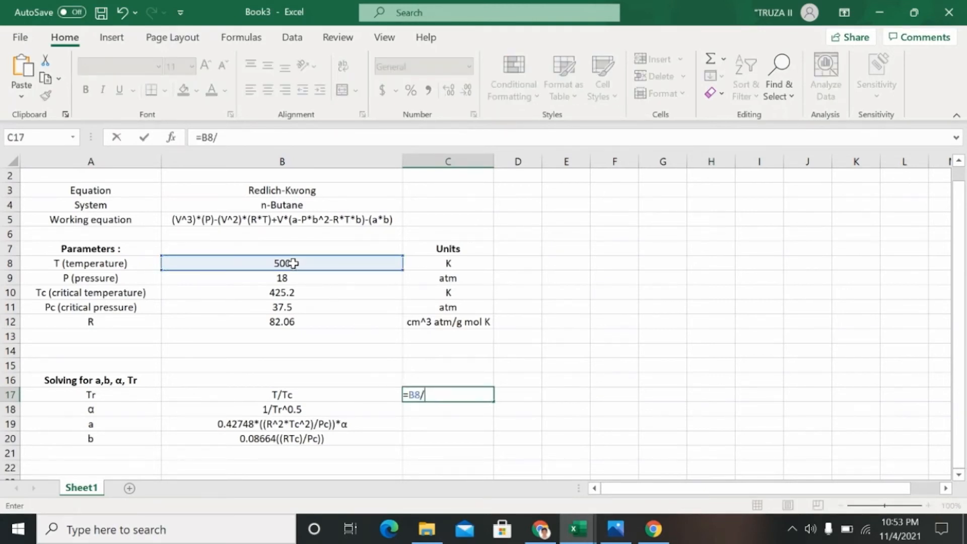
{"action": "left_click", "coordinate": [264, 293]}
{"action": "key", "text": "Return"}
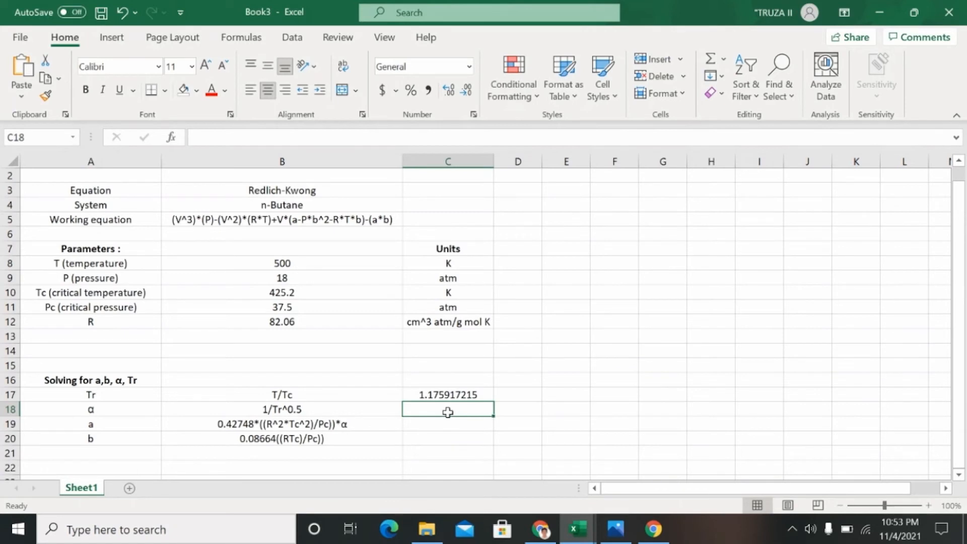
Step: Calculate α in C18 from the reduced temperature with the formula =1/C17^0.5
{"action": "type", "text": "="}
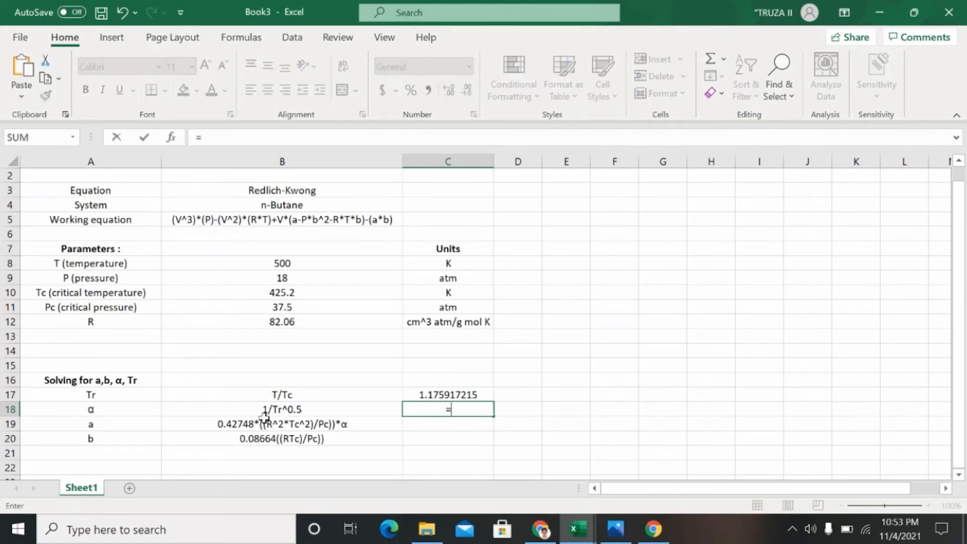
{"action": "type", "text": "1/"}
{"action": "left_click", "coordinate": [442, 394]}
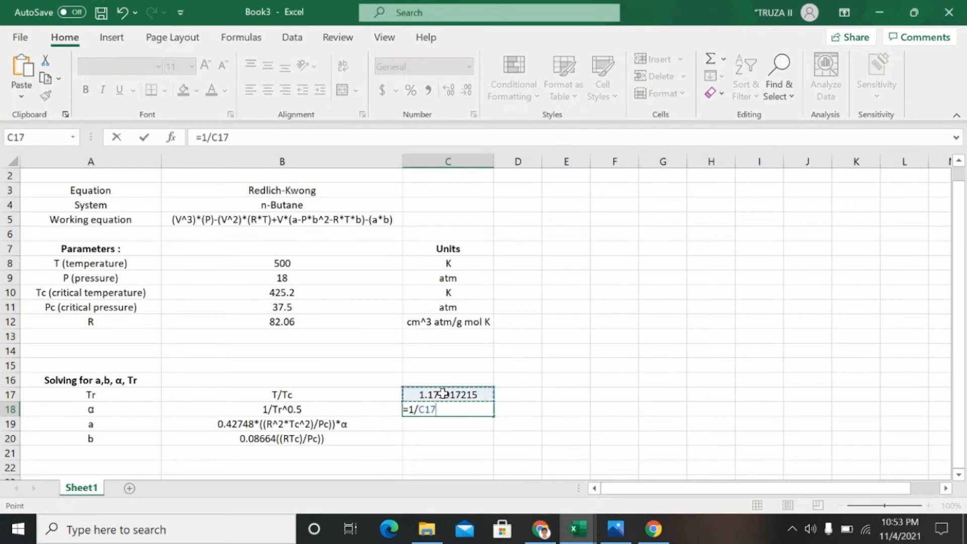
{"action": "type", "text": "^0"}
{"action": "type", "text": ".5"}
{"action": "key", "text": "Return"}
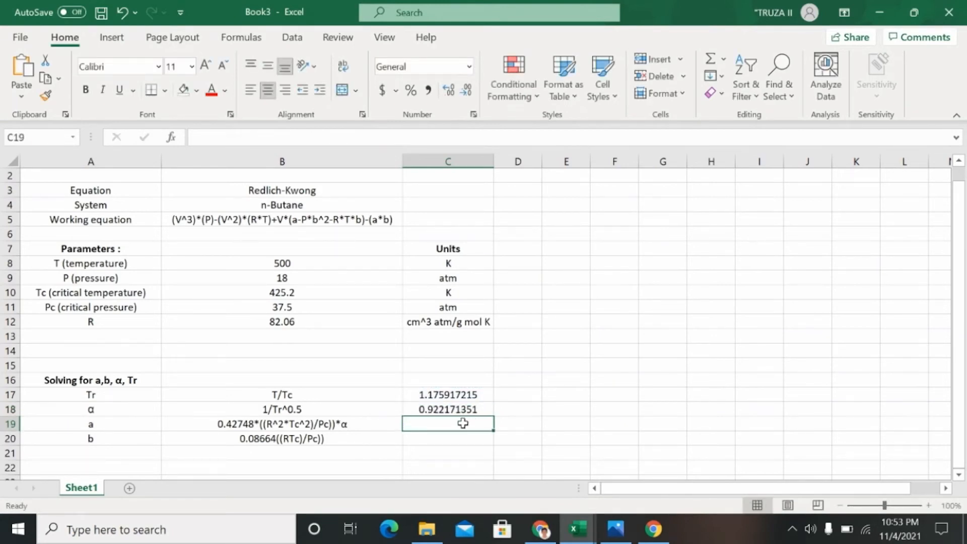
Step: Calculate the constant a in C19 with the formula =0.42748*(((B12^2)*(B10^2))/B11)*C18
{"action": "type", "text": "="}
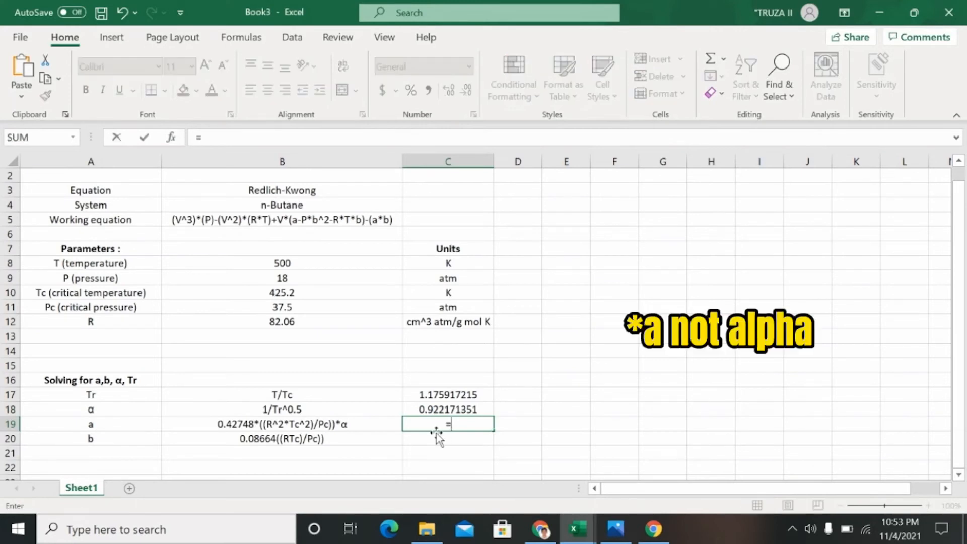
{"action": "type", "text": "0.42"}
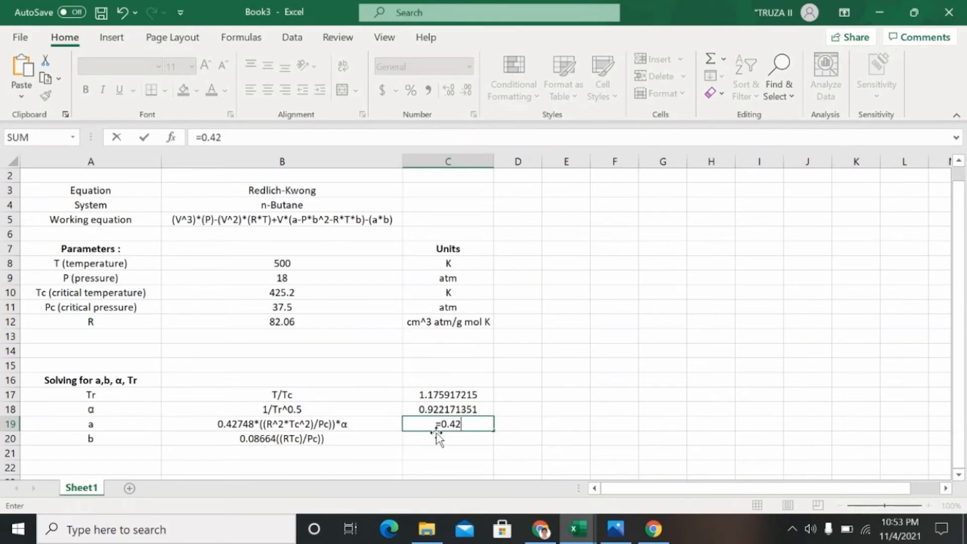
{"action": "type", "text": "748*((("}
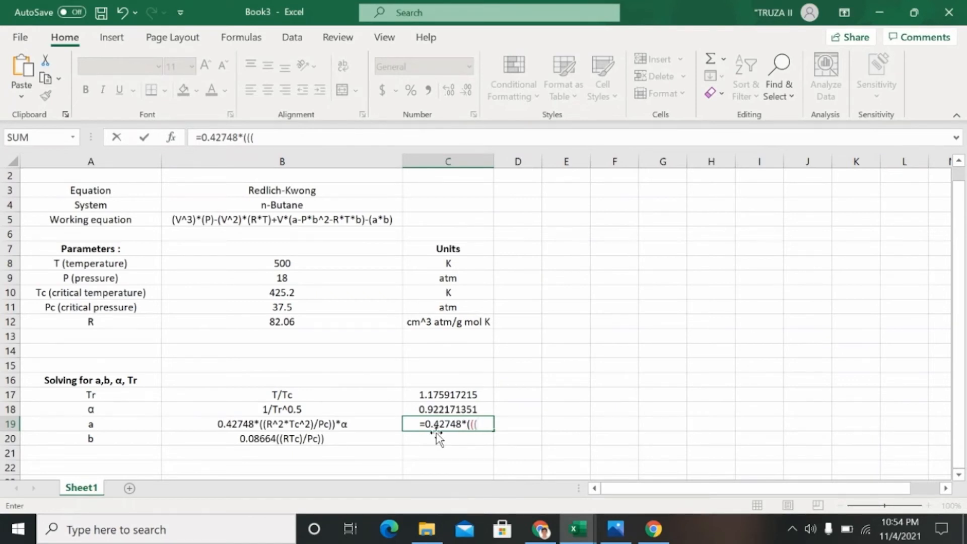
{"action": "left_click", "coordinate": [286, 321]}
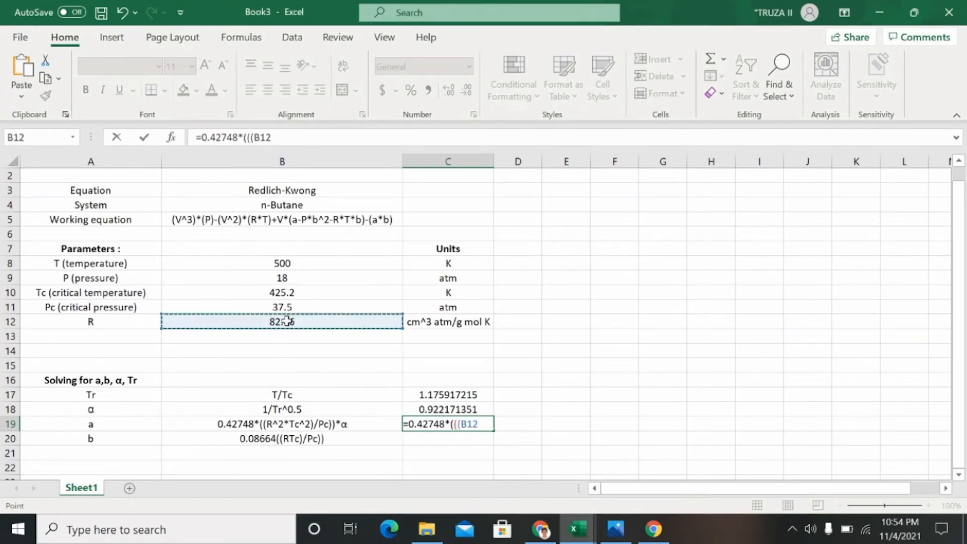
{"action": "type", "text": "^"}
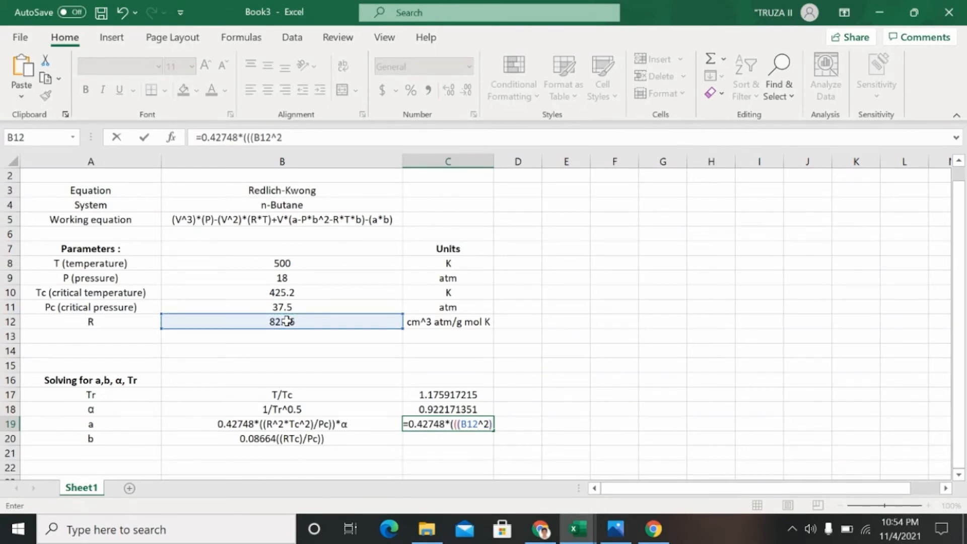
{"action": "type", "text": "2)*("}
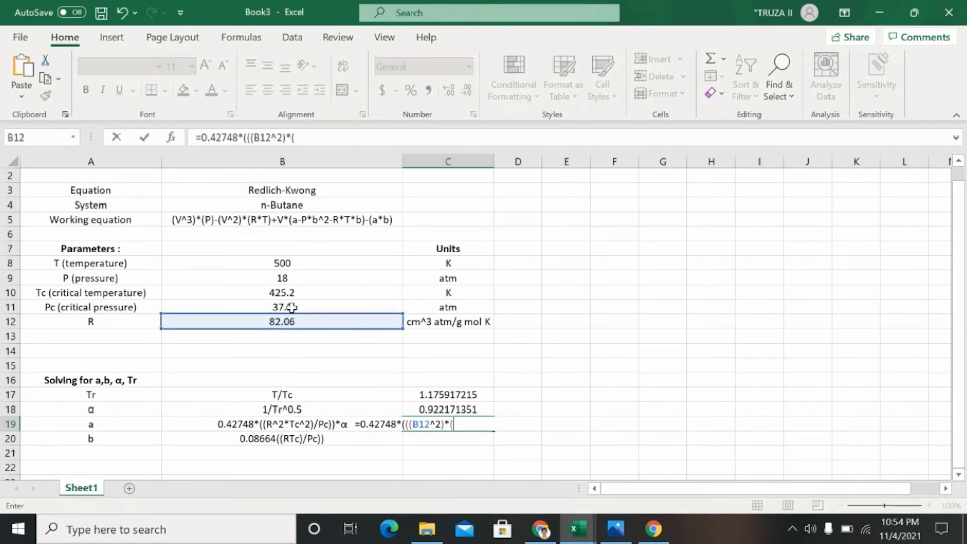
{"action": "left_click", "coordinate": [299, 292]}
{"action": "type", "text": "^2))/"}
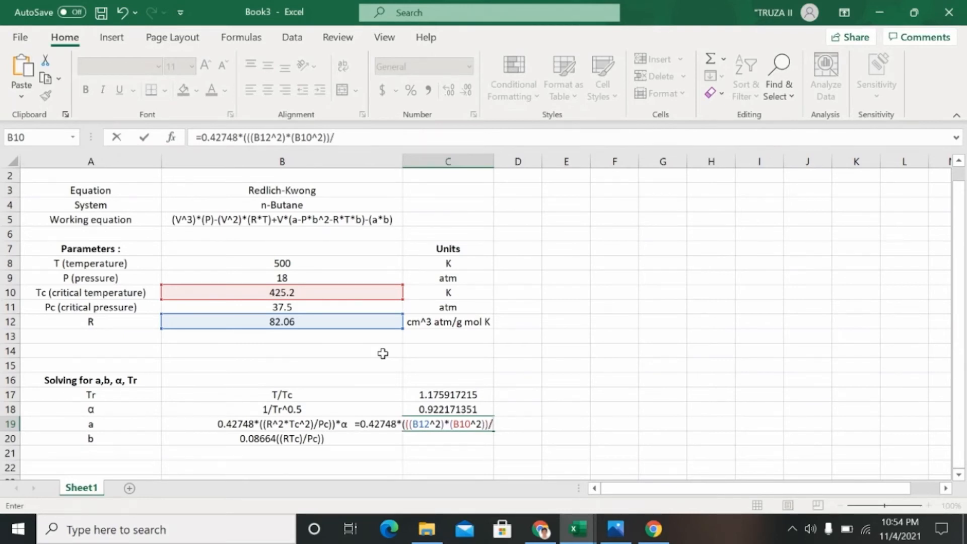
{"action": "left_click", "coordinate": [291, 309]}
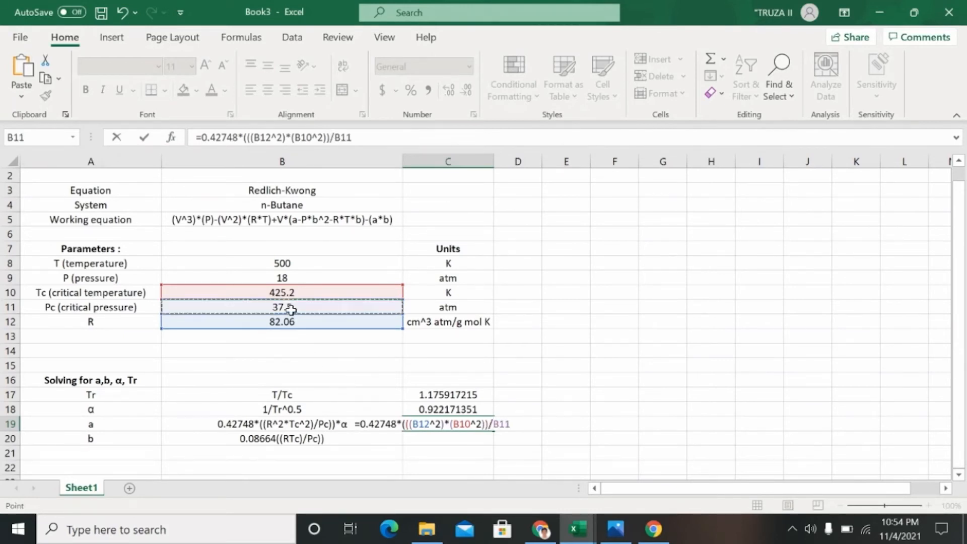
{"action": "type", "text": ")"}
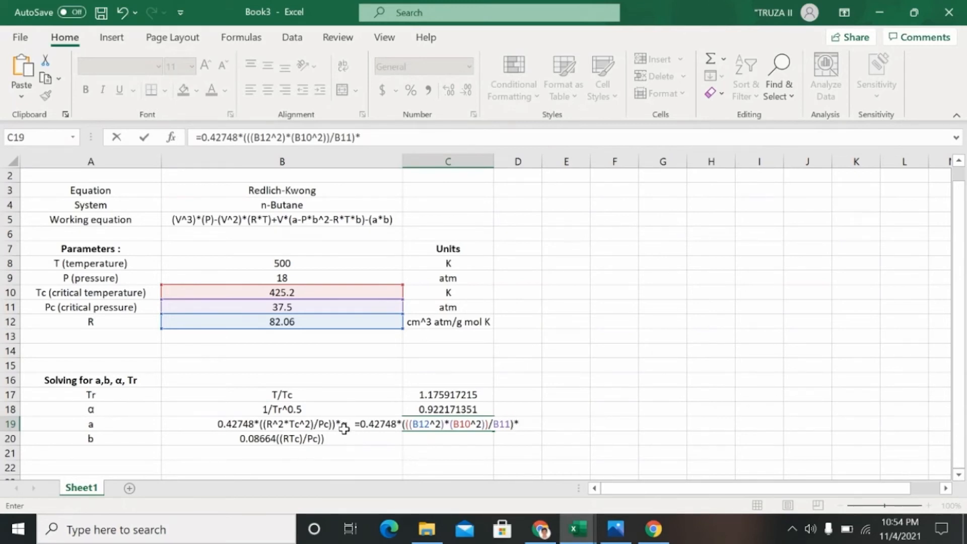
{"action": "type", "text": "*"}
{"action": "left_click", "coordinate": [455, 409]}
{"action": "key", "text": "Return"}
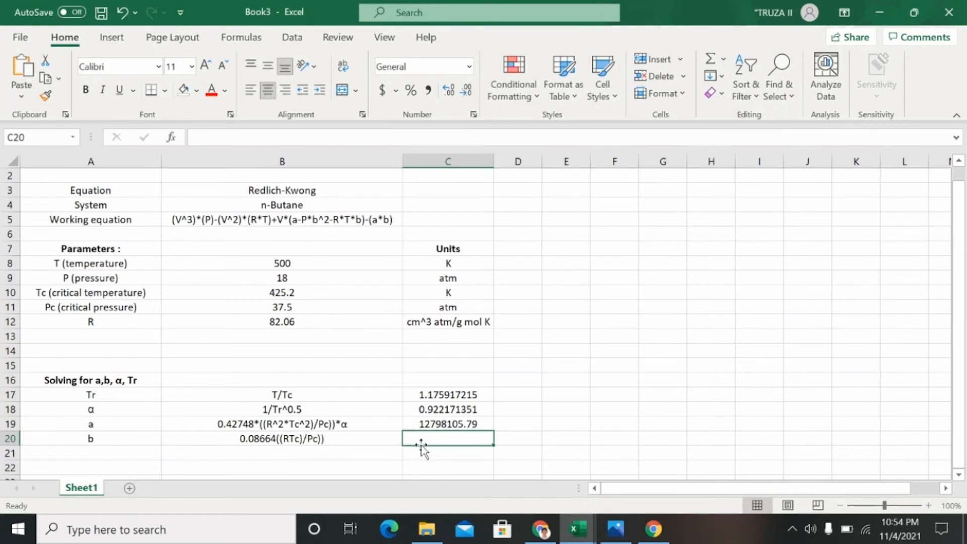
Step: Calculate the constant b in C20 from R, Tc and Pc with the formula =0.08664*((B12*B10)/B11)
{"action": "type", "text": "="}
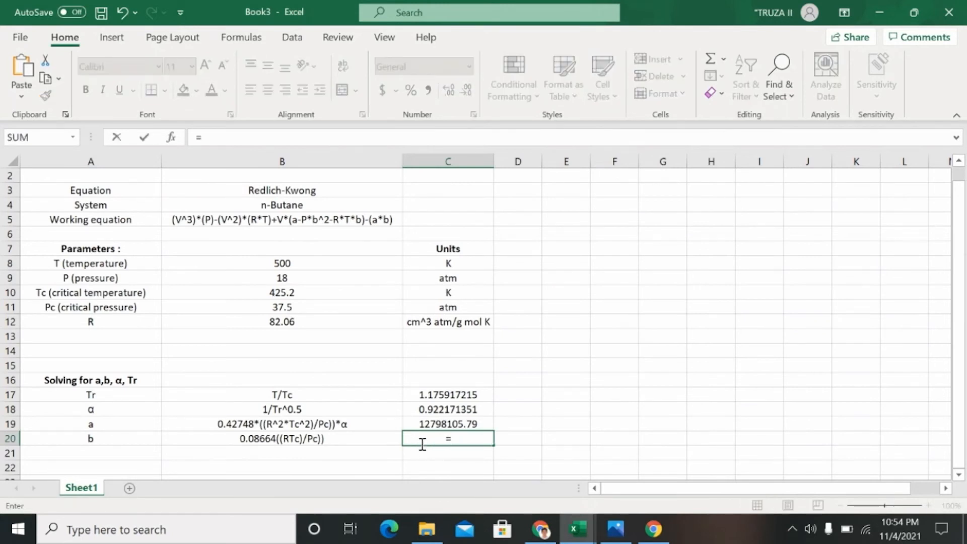
{"action": "type", "text": "0.08664"}
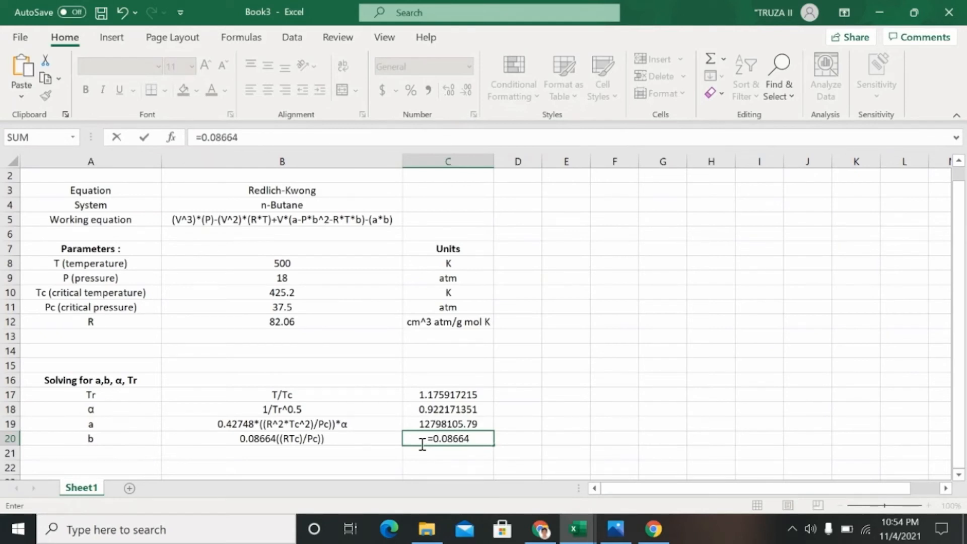
{"action": "type", "text": "(("}
{"action": "left_click", "coordinate": [289, 321]}
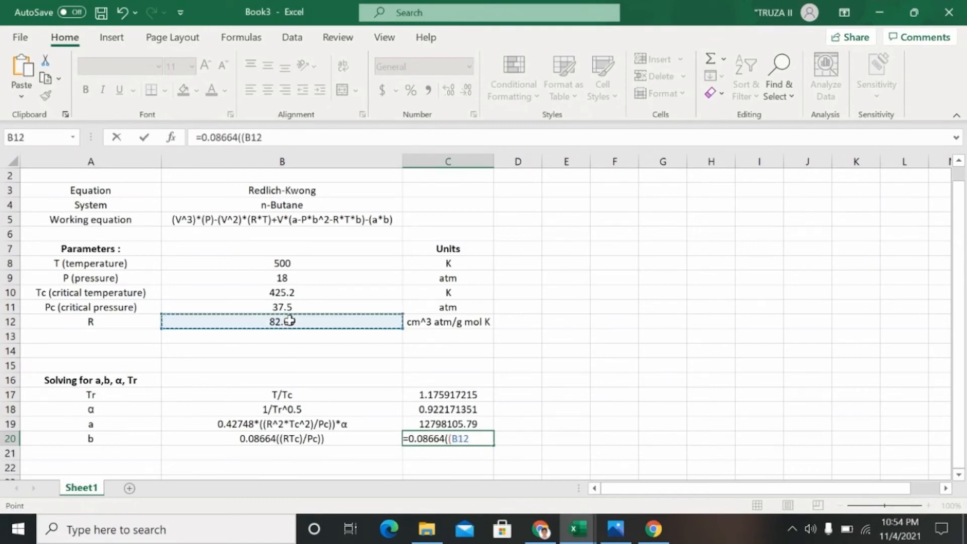
{"action": "type", "text": "*"}
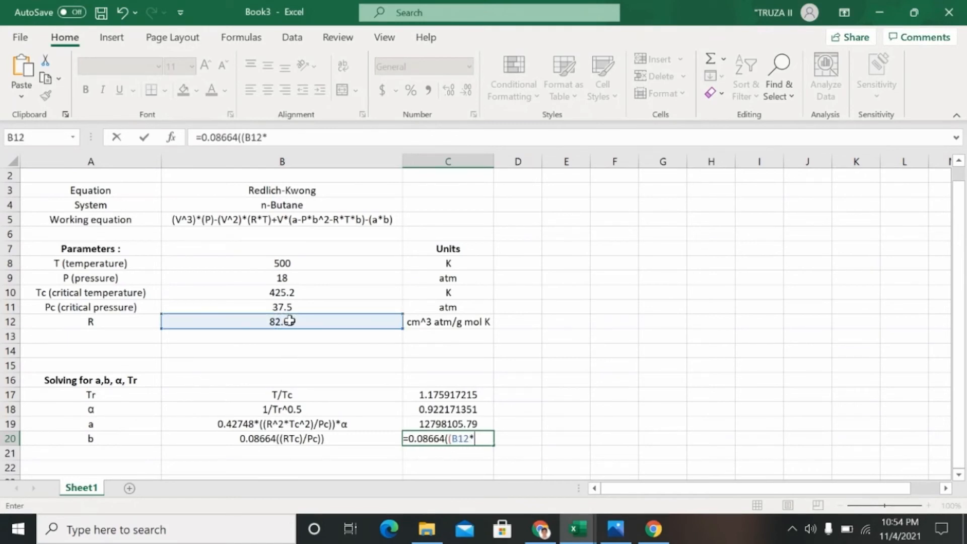
{"action": "left_click", "coordinate": [281, 295]}
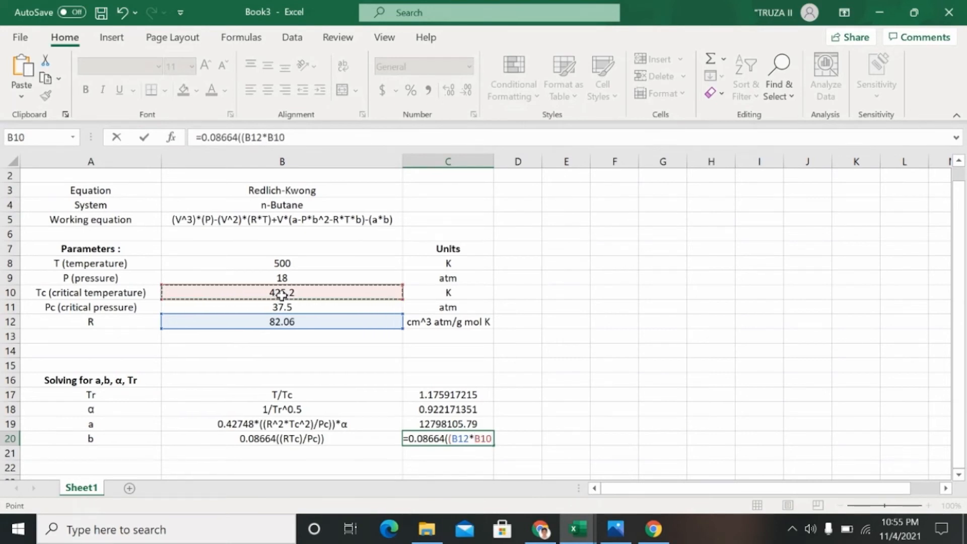
{"action": "type", "text": ")/"}
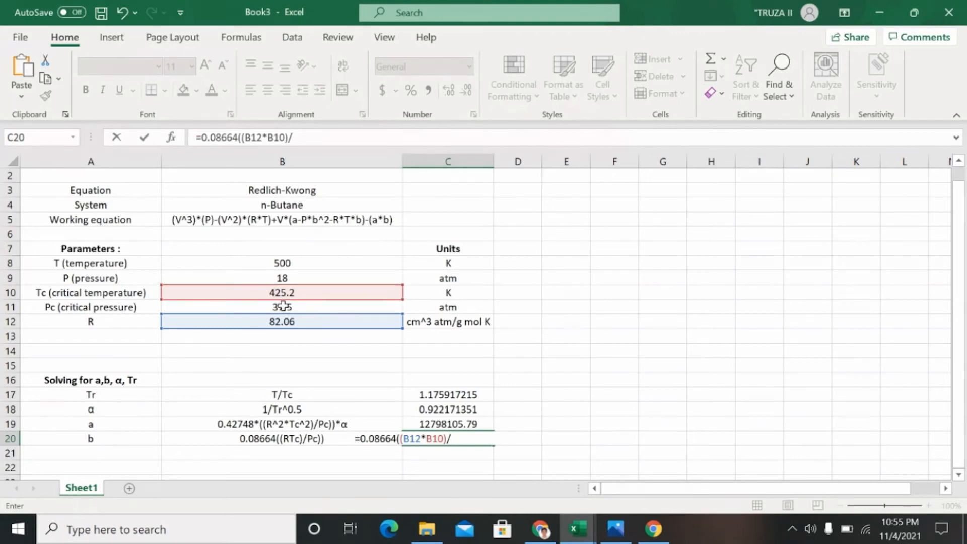
{"action": "left_click", "coordinate": [284, 306]}
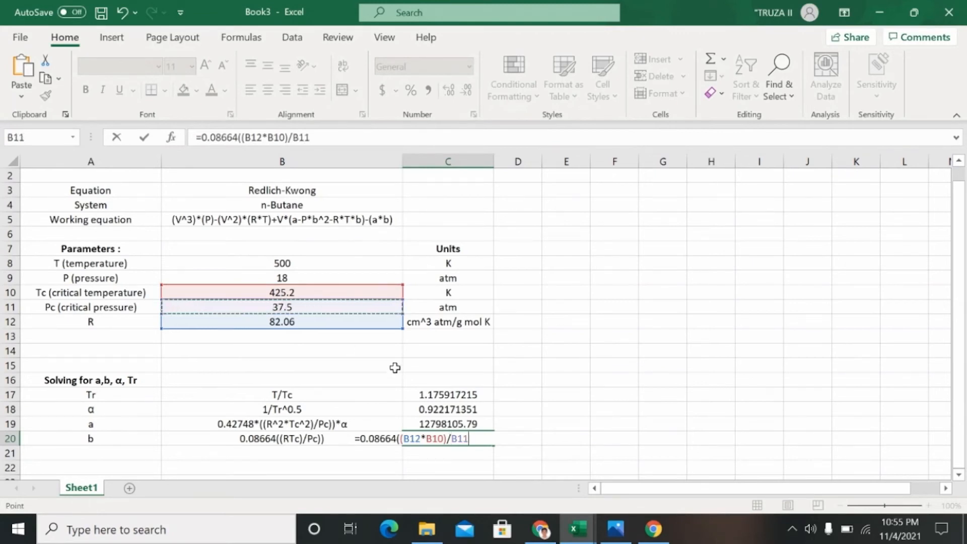
{"action": "left_click", "coordinate": [448, 438]}
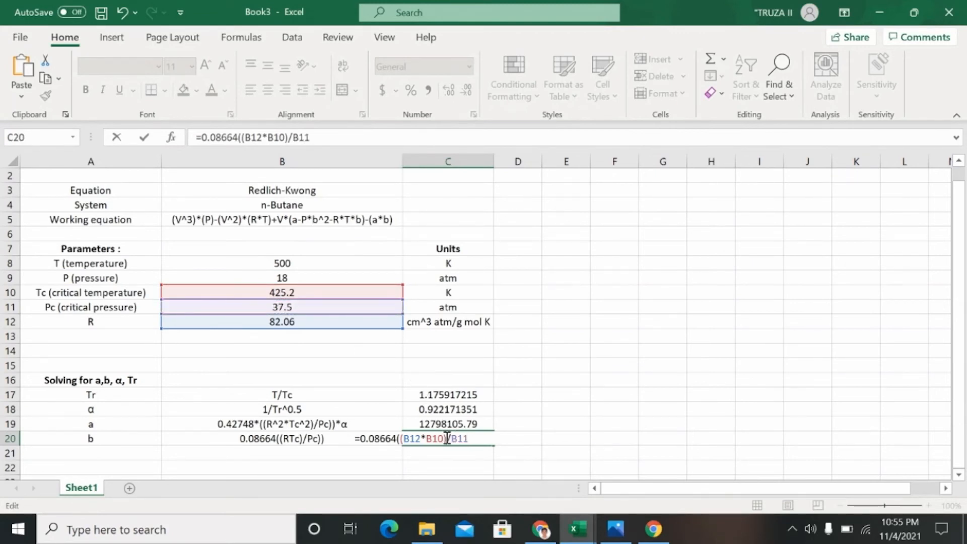
{"action": "type", "text": ")"}
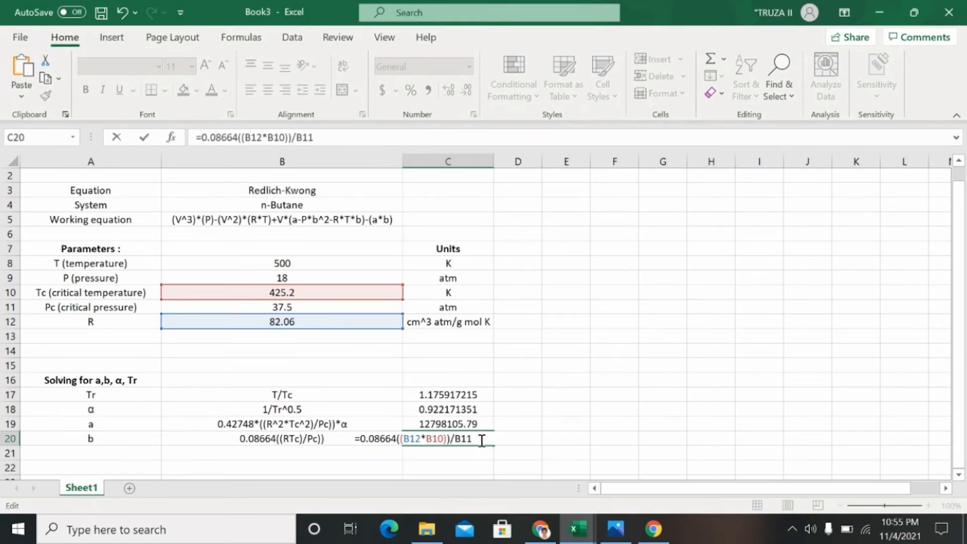
{"action": "key", "text": "BackSpace"}
{"action": "key", "text": "BackSpace"}
{"action": "left_click", "coordinate": [328, 310]}
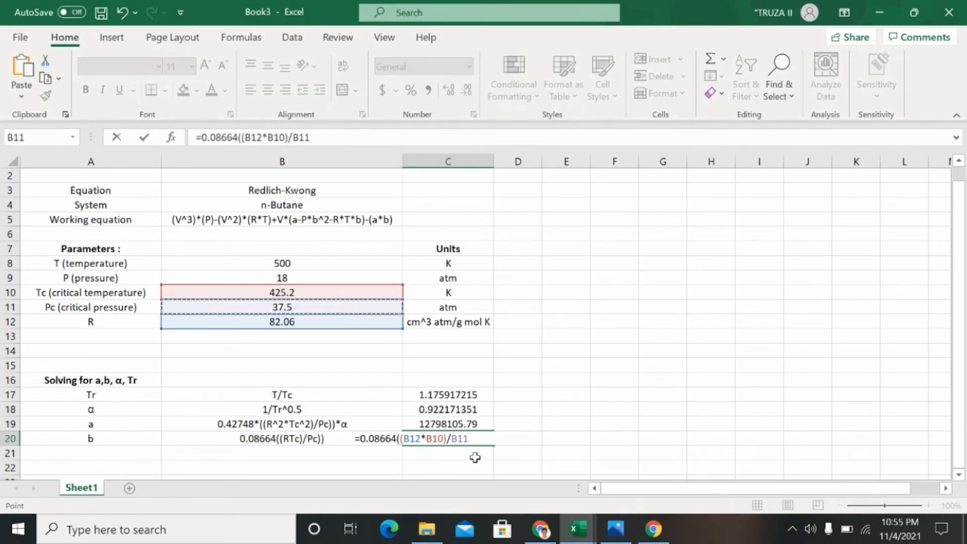
{"action": "type", "text": ")"}
{"action": "key", "text": "Return"}
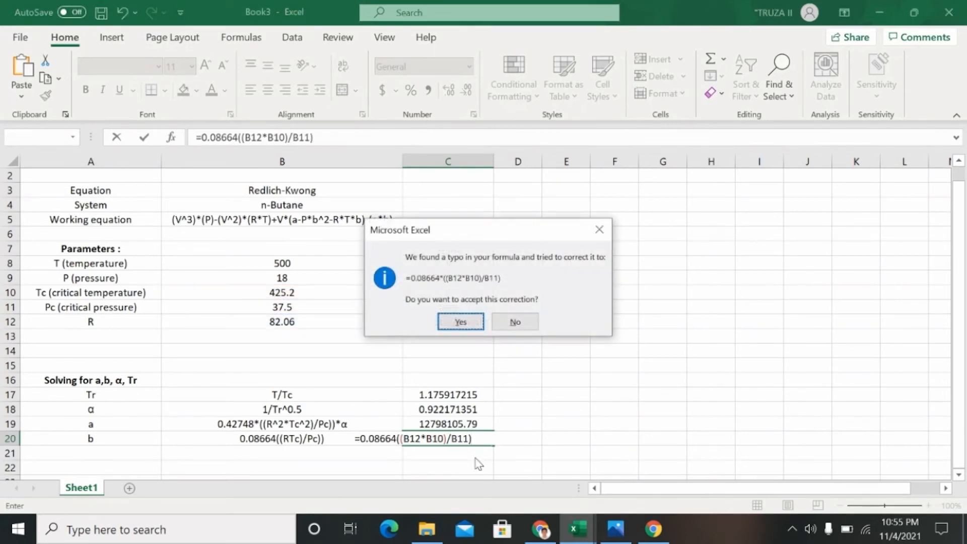
{"action": "left_click", "coordinate": [461, 322]}
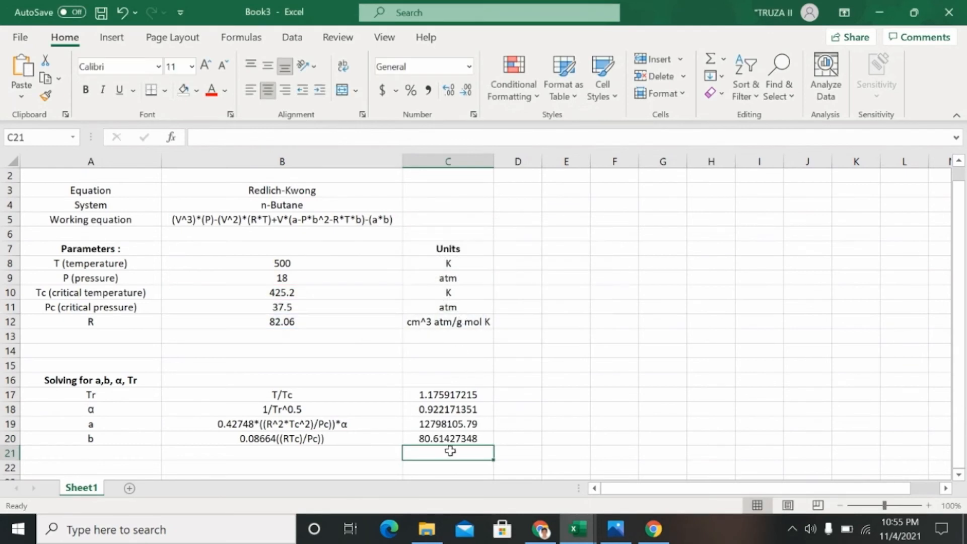
{"action": "left_click", "coordinate": [550, 442]}
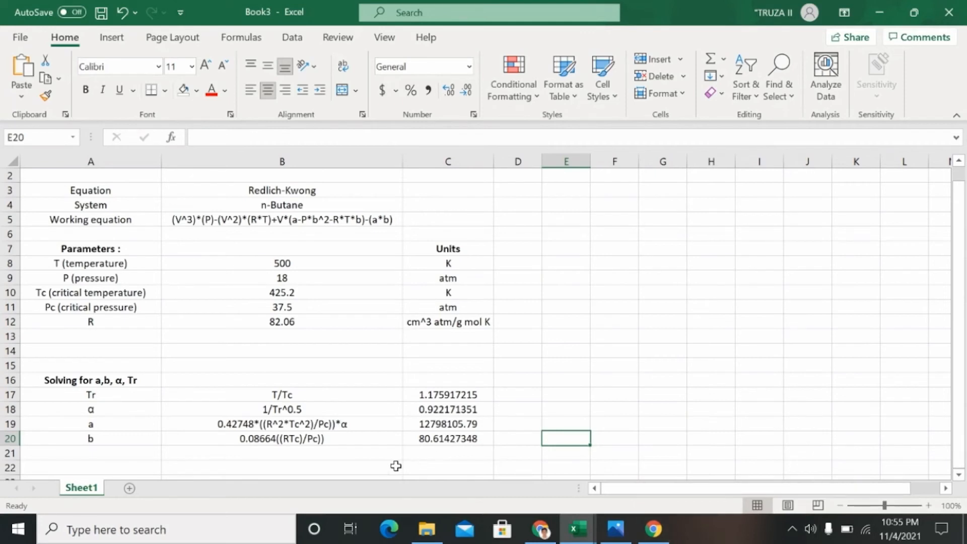
Step: Enter the section label "Solving For V" in A22 below the a, b, α and Tr calculations
{"action": "left_click", "coordinate": [78, 470]}
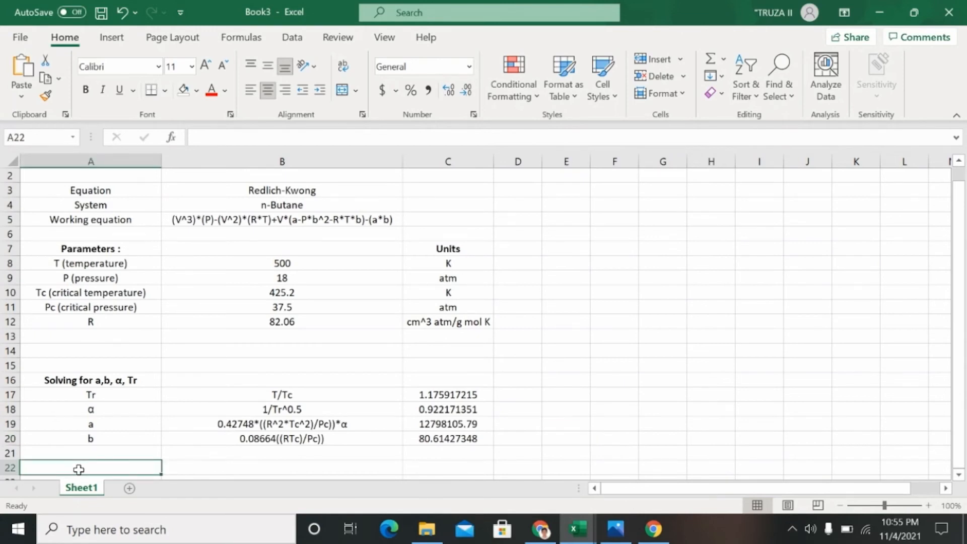
{"action": "type", "text": "SO"}
{"action": "type", "text": "ing"}
{"action": "key", "text": "BackSpace"}
{"action": "key", "text": "BackSpace"}
{"action": "key", "text": "BackSpace"}
{"action": "key", "text": "BackSpace"}
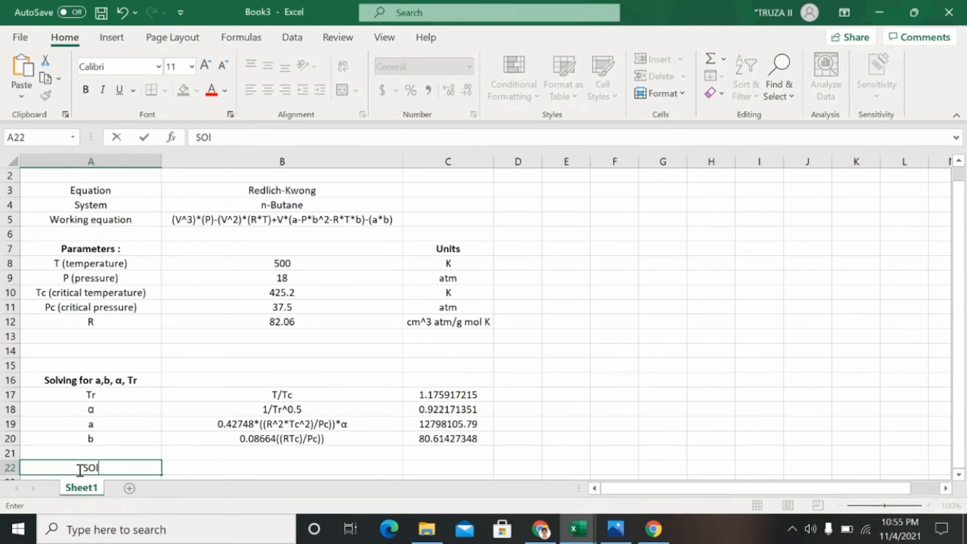
{"action": "type", "text": "o"}
{"action": "key", "text": "BackSpace"}
{"action": "key", "text": "BackSpace"}
{"action": "type", "text": "Solving For"}
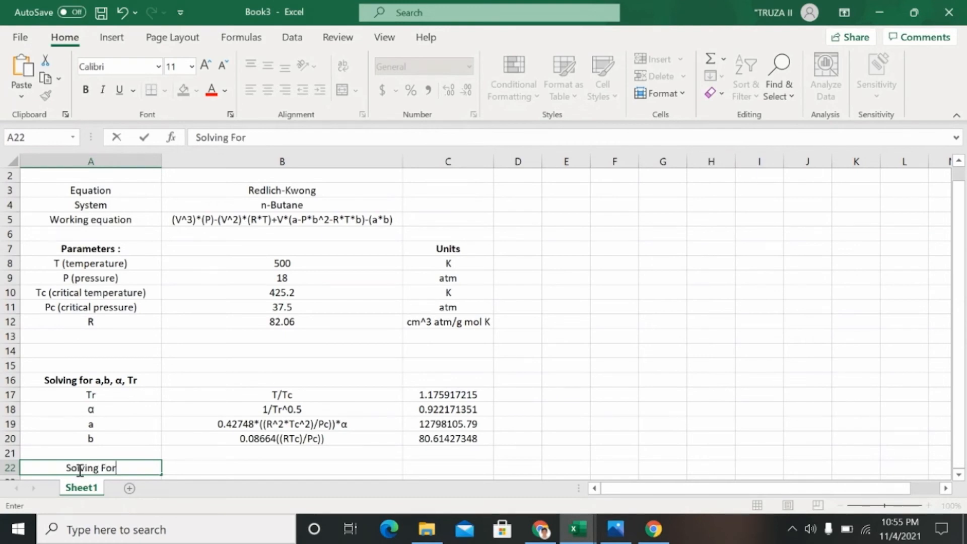
{"action": "type", "text": " V"}
{"action": "key", "text": "Return"}
{"action": "key", "text": "Return"}
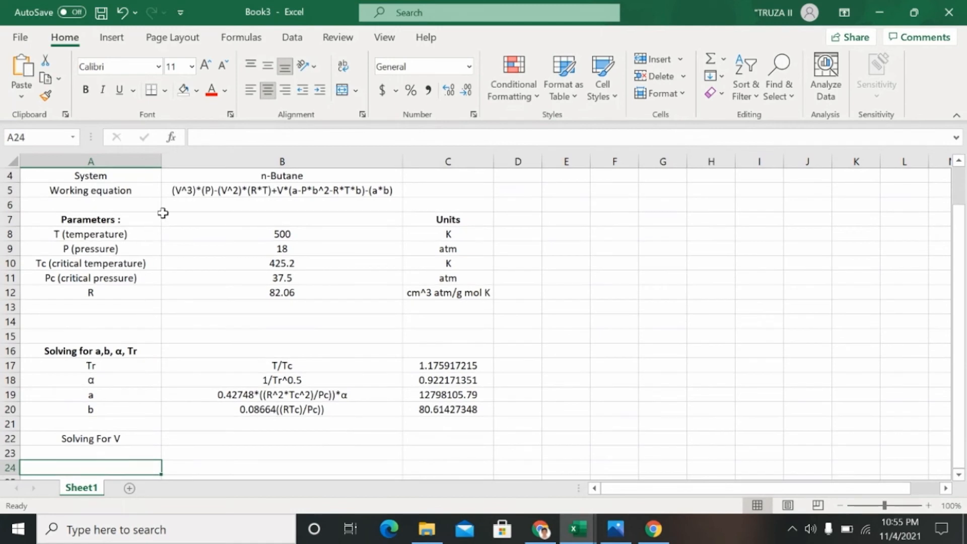
Step: Copy the working equation text from B5 into B22 beside the Solving For V label, as plain text without an equals sign
{"action": "double_click", "coordinate": [172, 189]}
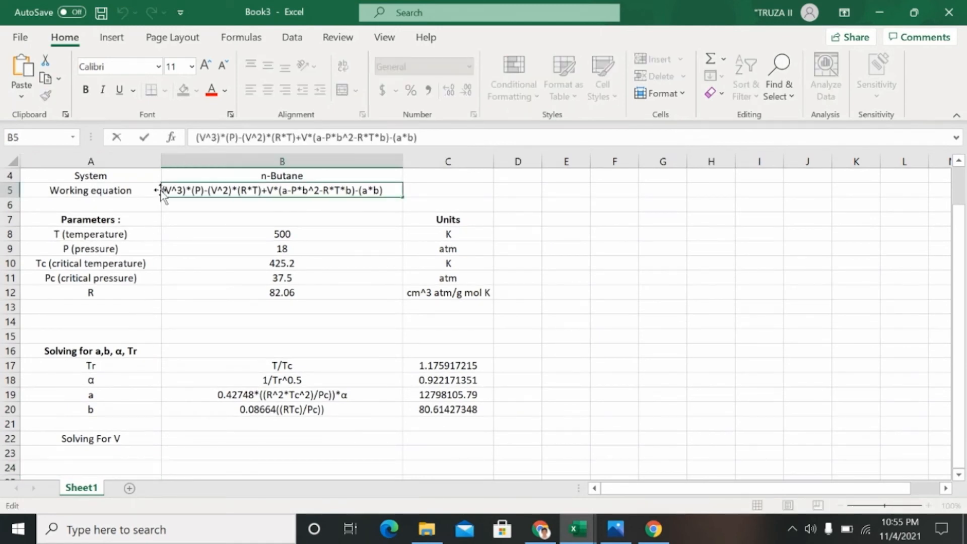
{"action": "left_click_drag", "start_coordinate": [171, 189], "coordinate": [385, 193]}
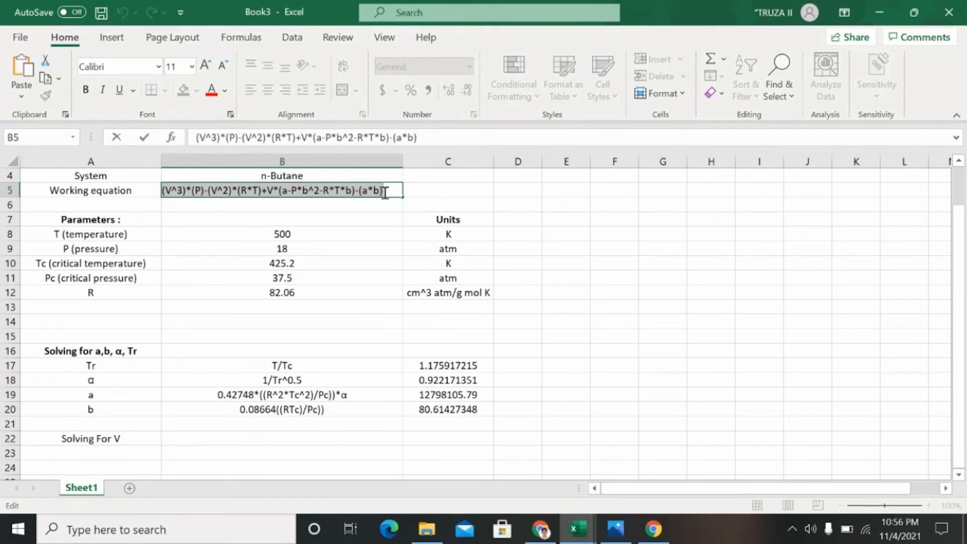
{"action": "left_click", "coordinate": [191, 439]}
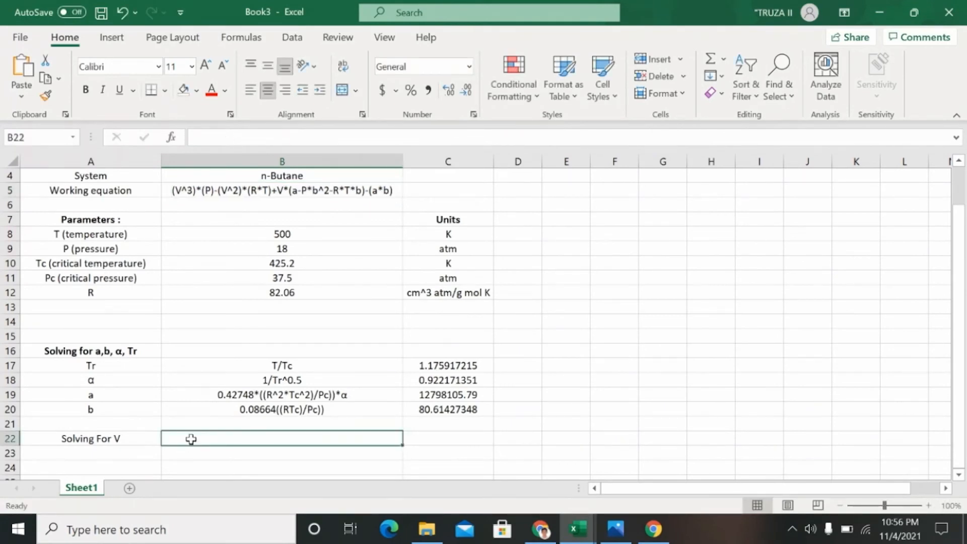
{"action": "type", "text": "="}
{"action": "key", "text": "ctrl+v"}
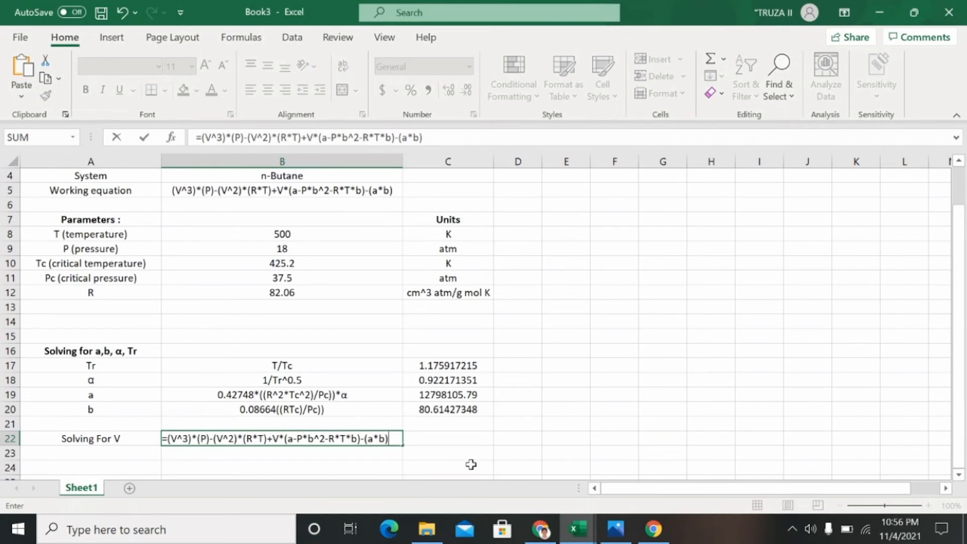
{"action": "key", "text": "Return"}
{"action": "left_click", "coordinate": [461, 348]}
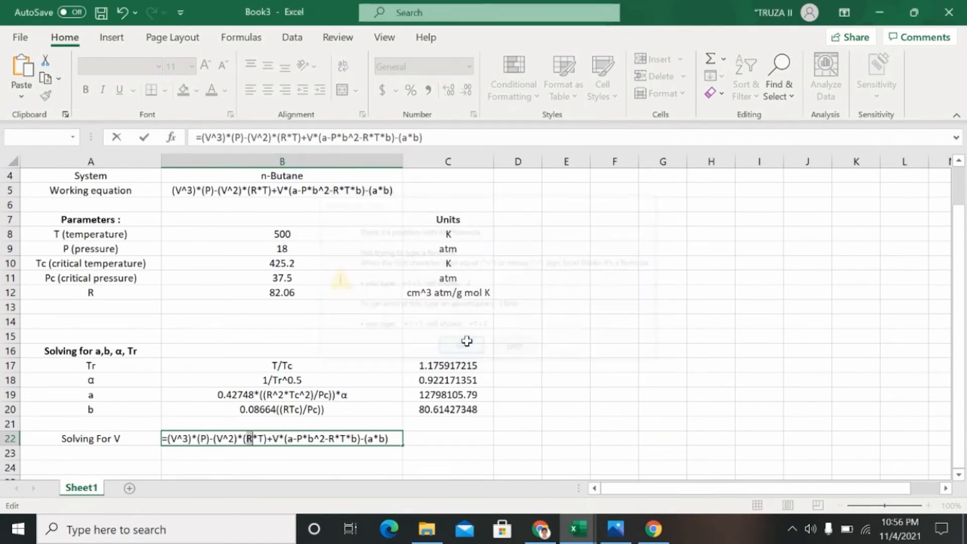
{"action": "key", "text": "BackSpace"}
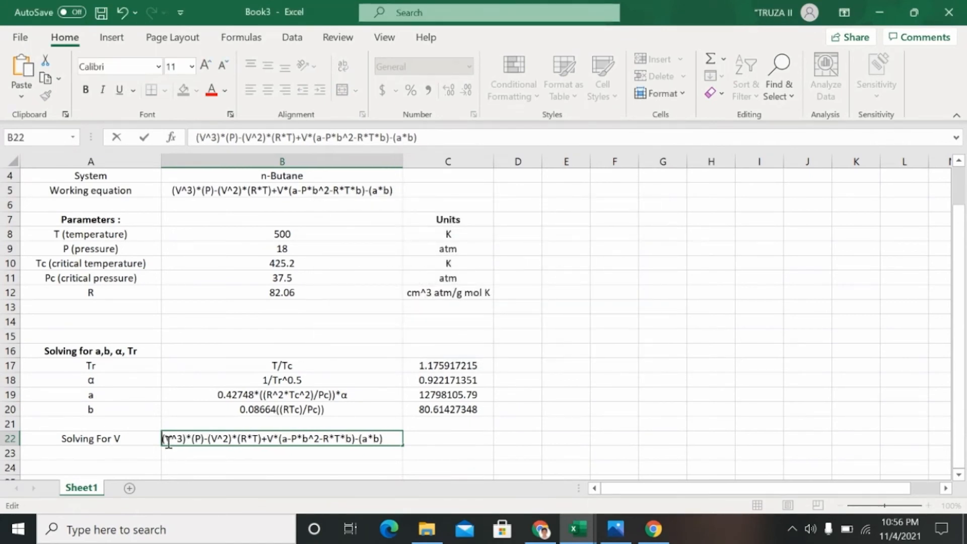
{"action": "key", "text": "Return"}
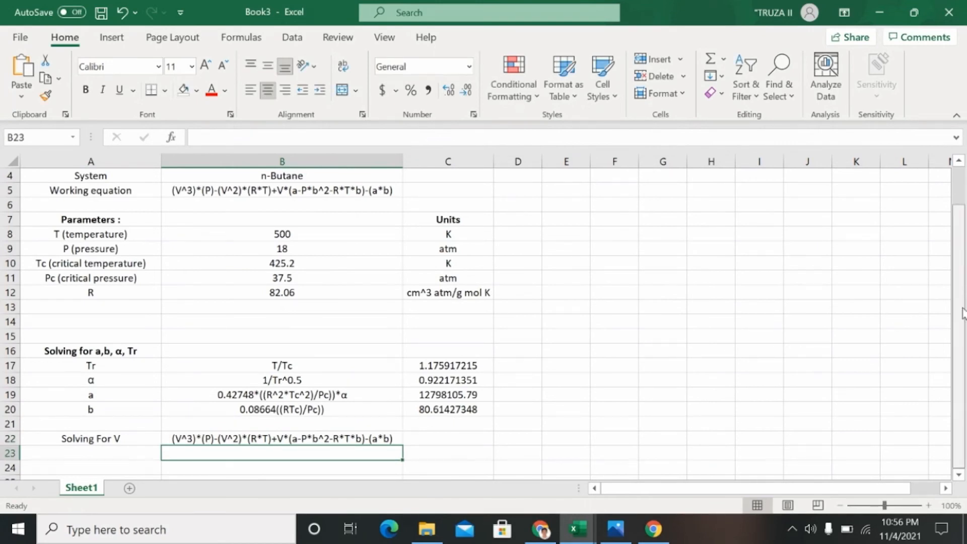
{"action": "key", "text": "Down"}
{"action": "key", "text": "Down"}
{"action": "key", "text": "Down"}
{"action": "key", "text": "Down"}
{"action": "key", "text": "Down"}
{"action": "key", "text": "Down"}
{"action": "key", "text": "Down"}
{"action": "key", "text": "Down"}
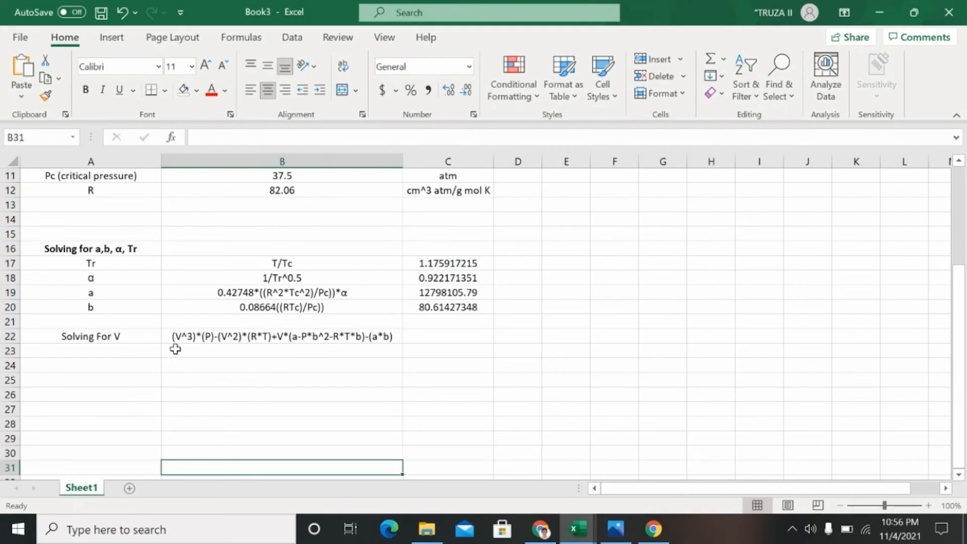
Step: Enter the heading "Ideal gas equation" in G14
{"action": "left_click", "coordinate": [664, 222]}
{"action": "type", "text": "I"}
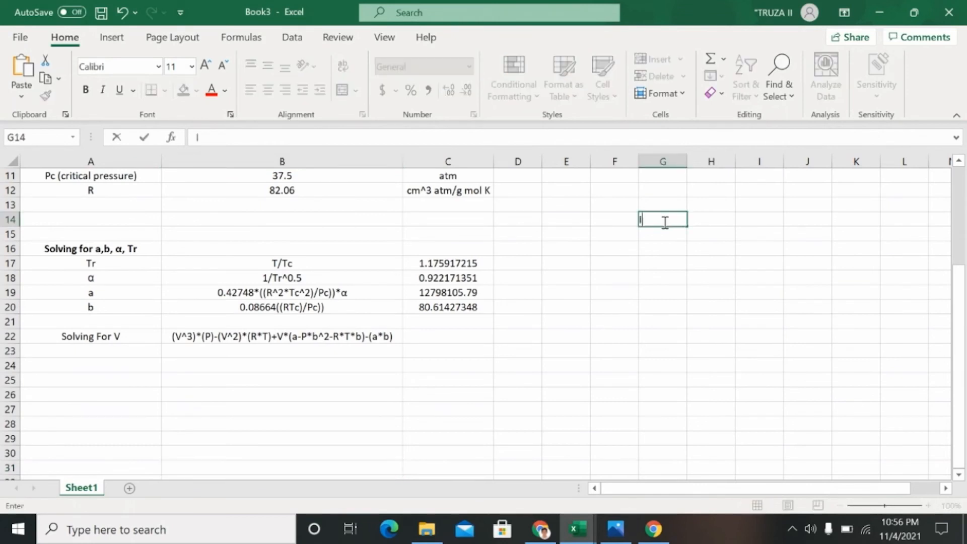
{"action": "type", "text": "deal gas equatio"}
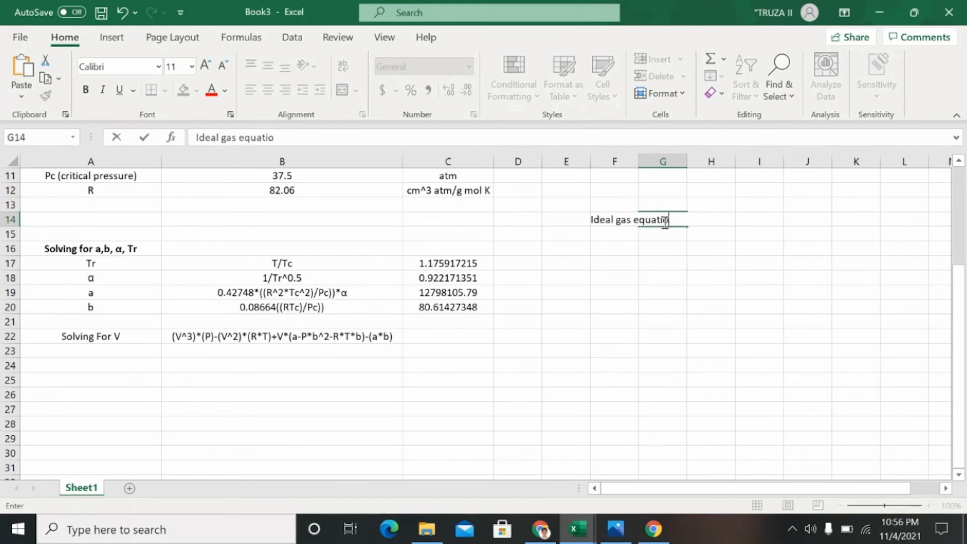
{"action": "type", "text": "n"}
{"action": "key", "text": "Return"}
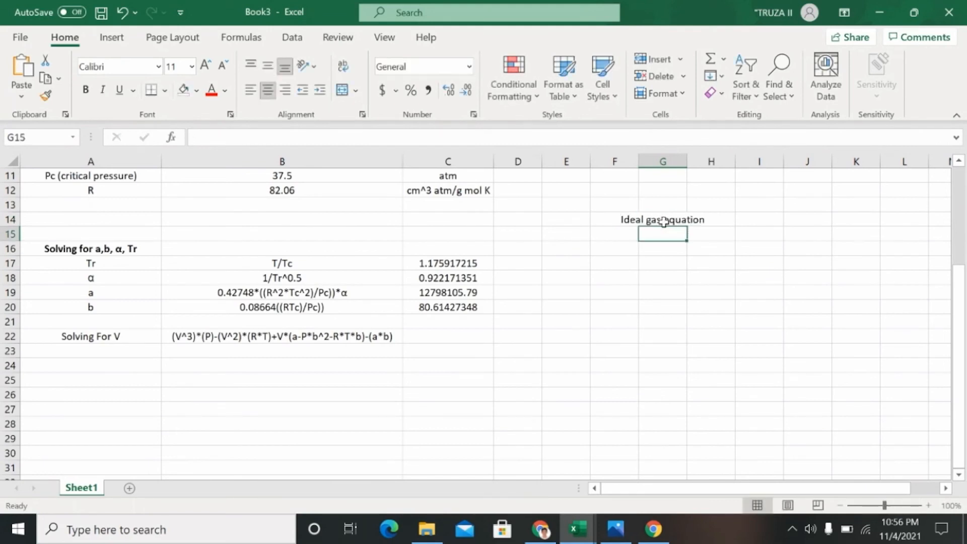
Step: Write the ideal gas relation PV=RT in F16 and its rearranged form V=RT/P in F17
{"action": "left_click", "coordinate": [617, 247]}
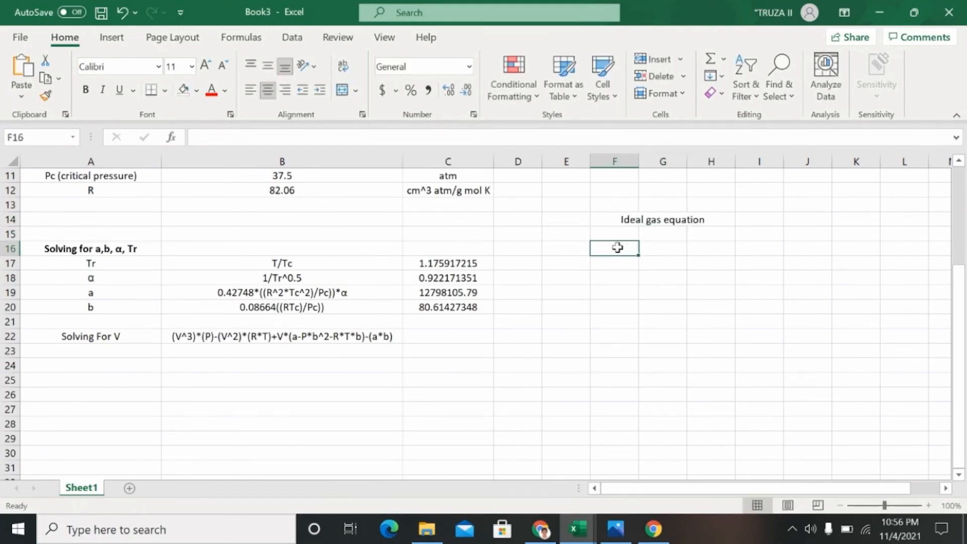
{"action": "type", "text": "PV"}
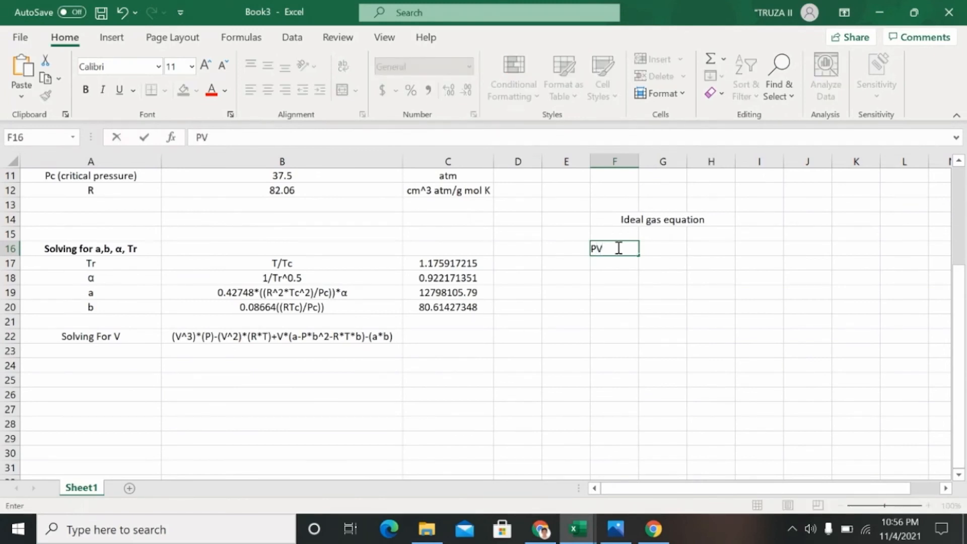
{"action": "type", "text": "=Rt"}
{"action": "key", "text": "Tab"}
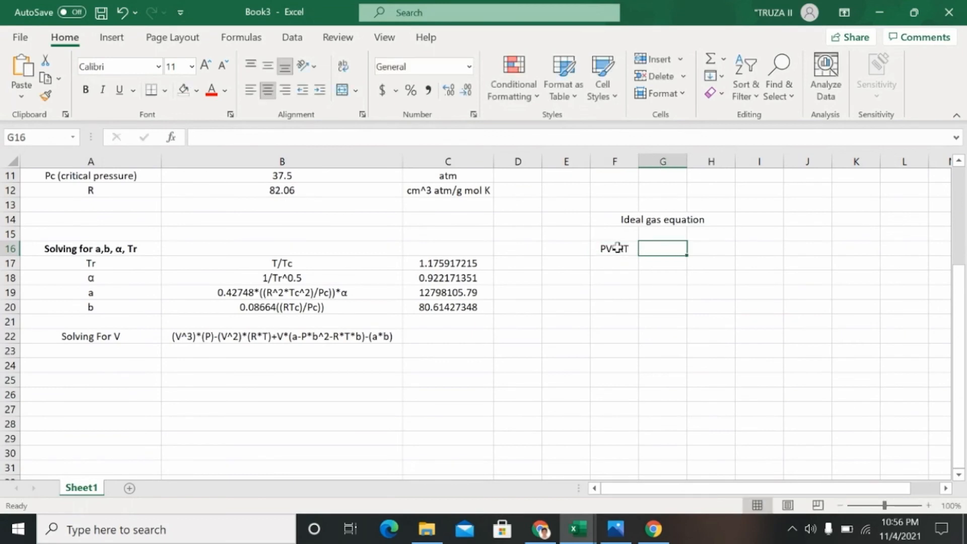
{"action": "left_click", "coordinate": [604, 270]}
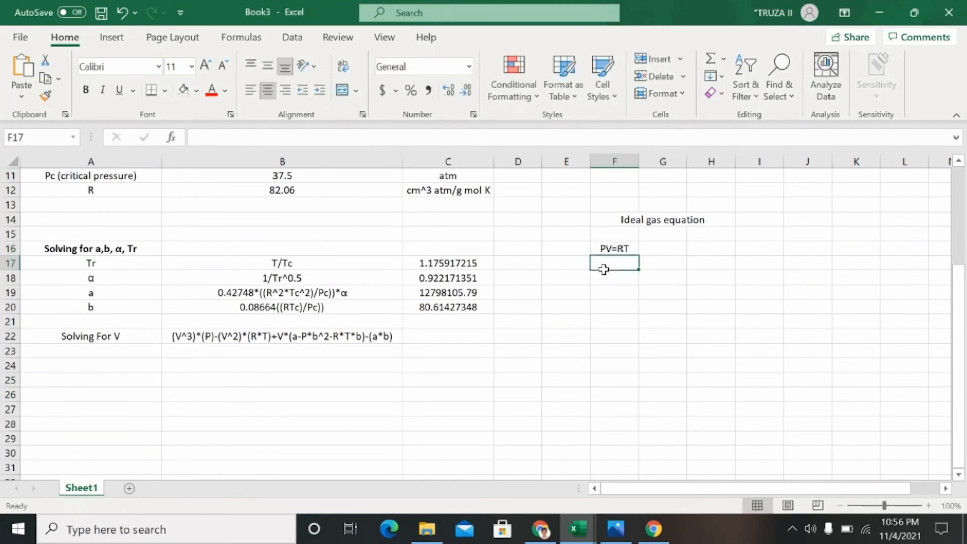
{"action": "type", "text": "V=RT/P"}
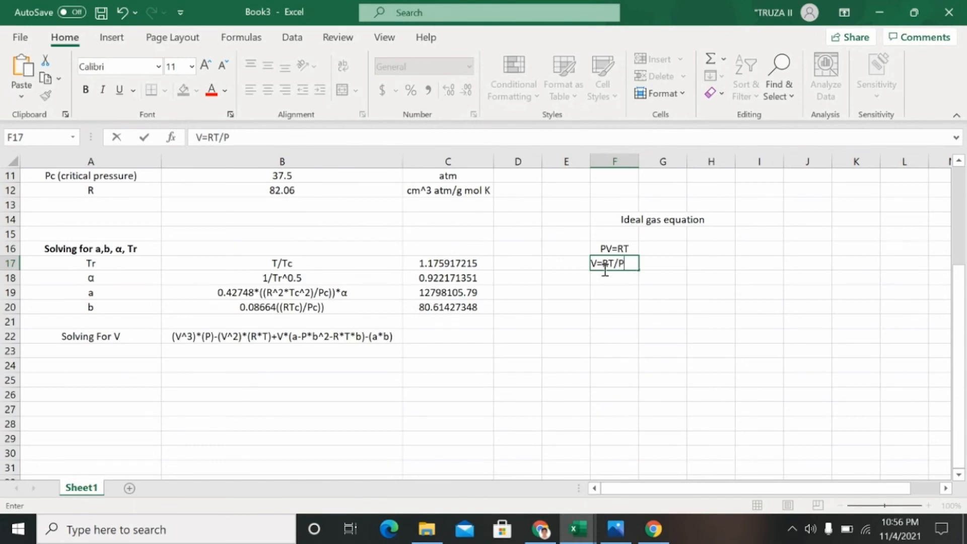
Step: Label cell F18 with V, without the autocompleted =RT/P ending
{"action": "left_click", "coordinate": [611, 276]}
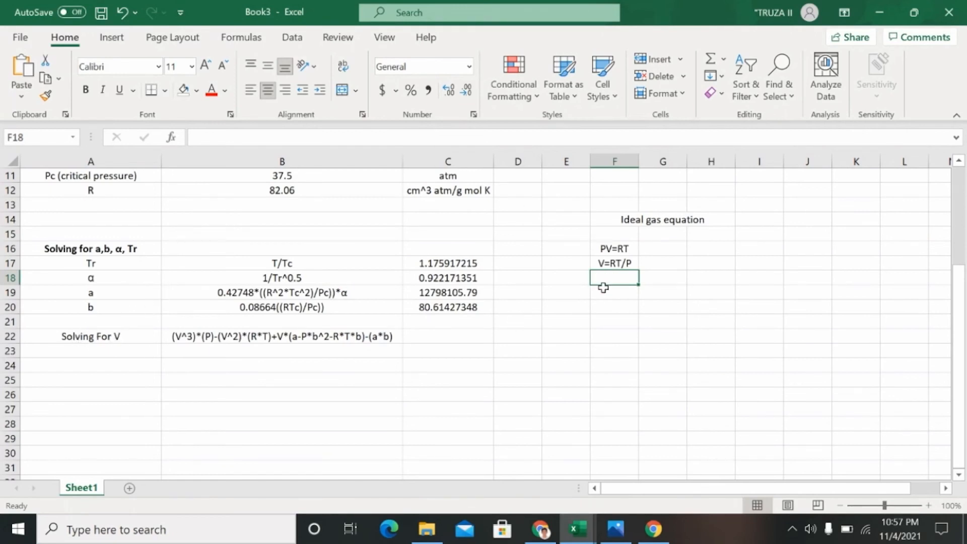
{"action": "type", "text": "V"}
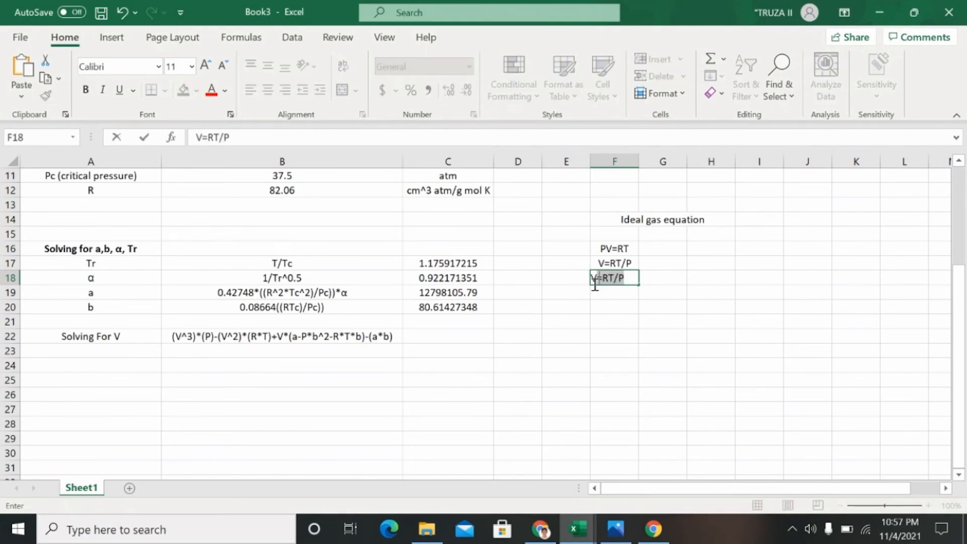
{"action": "key", "text": "Delete"}
Step: Calculate the ideal gas volume in G18 from R, T and P with the formula =(B12*B8)/B9
{"action": "left_click", "coordinate": [657, 284]}
{"action": "type", "text": "="}
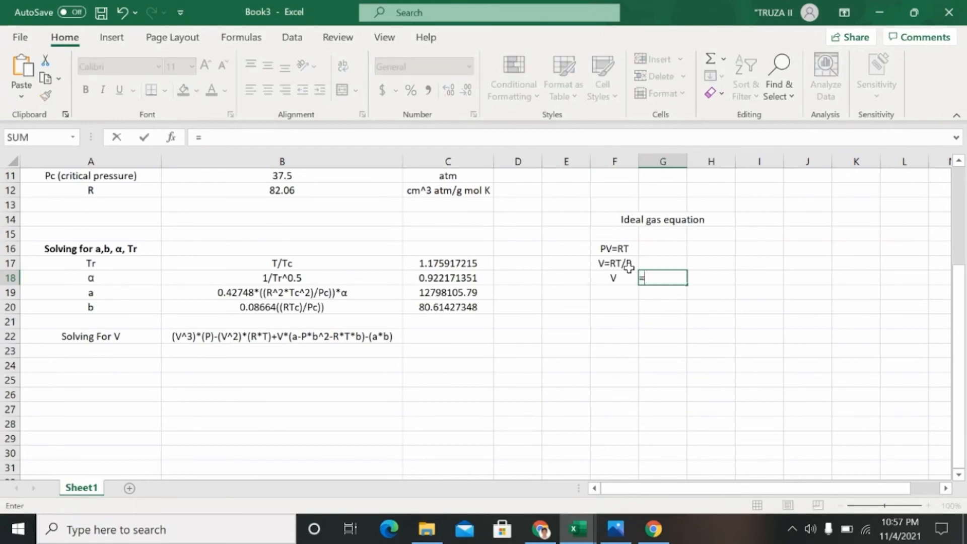
{"action": "type", "text": "("}
{"action": "left_click", "coordinate": [284, 191]}
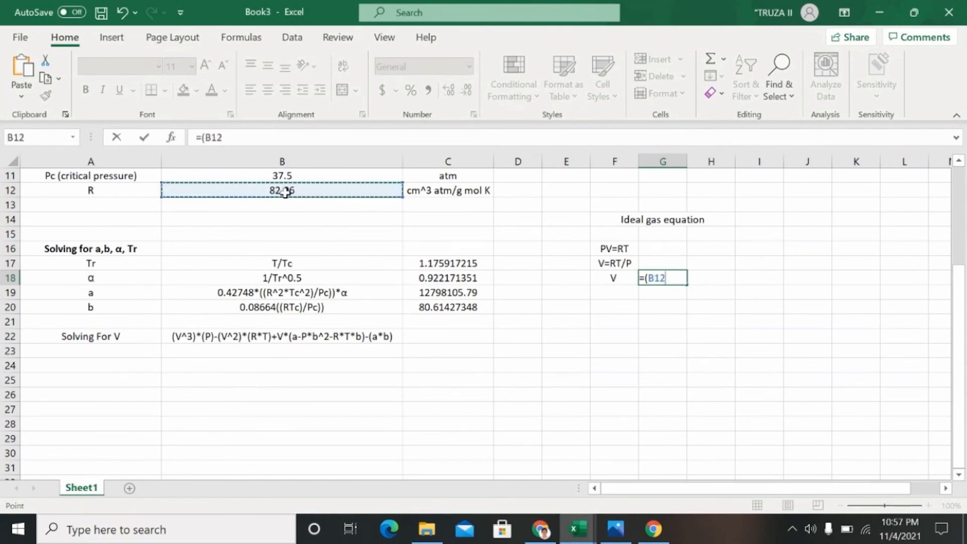
{"action": "type", "text": "*"}
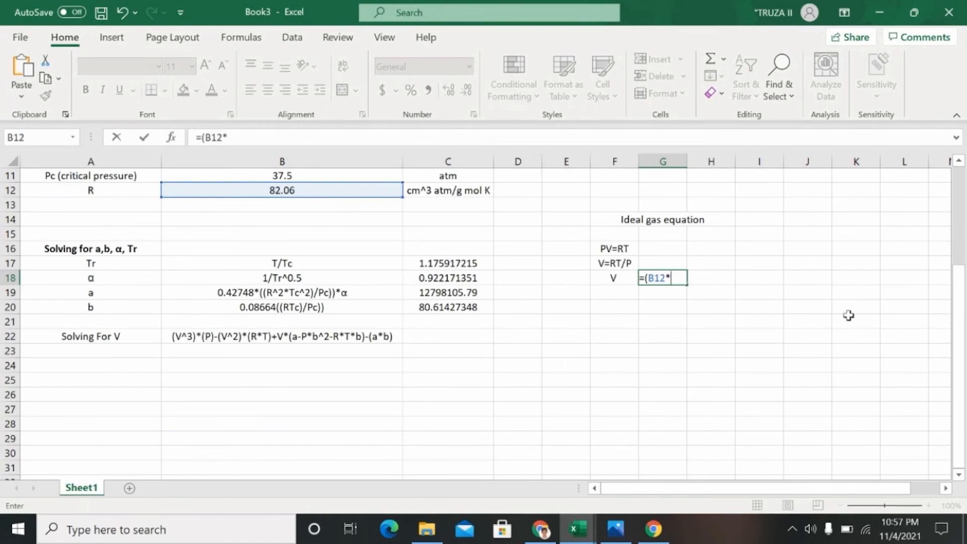
{"action": "left_click_drag", "start_coordinate": [964, 331], "coordinate": [964, 285]}
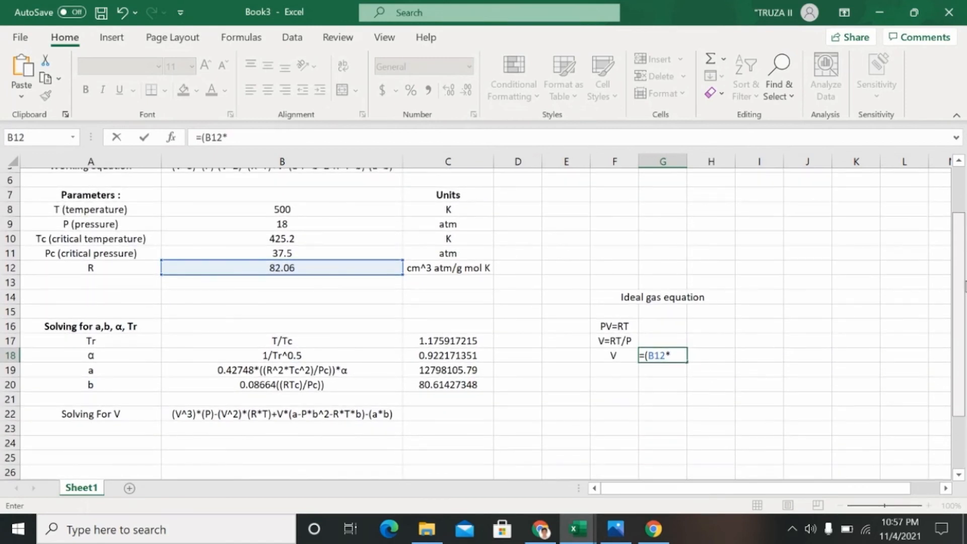
{"action": "left_click", "coordinate": [331, 203]}
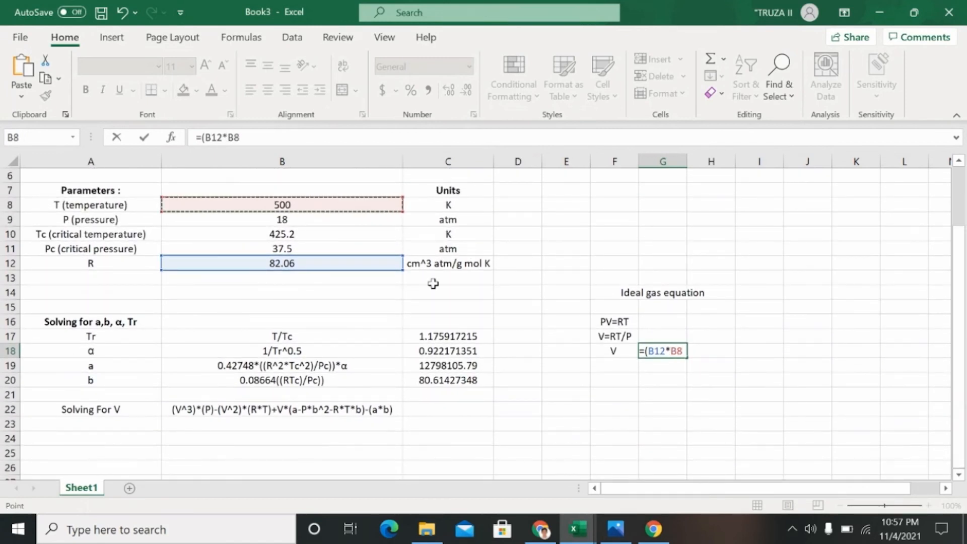
{"action": "type", "text": ")/"}
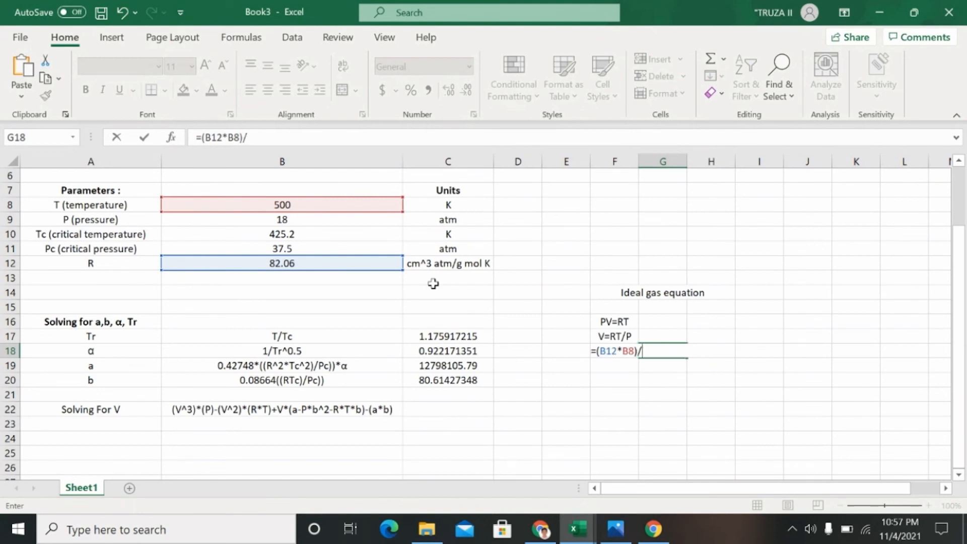
{"action": "left_click", "coordinate": [284, 219]}
{"action": "key", "text": "Return"}
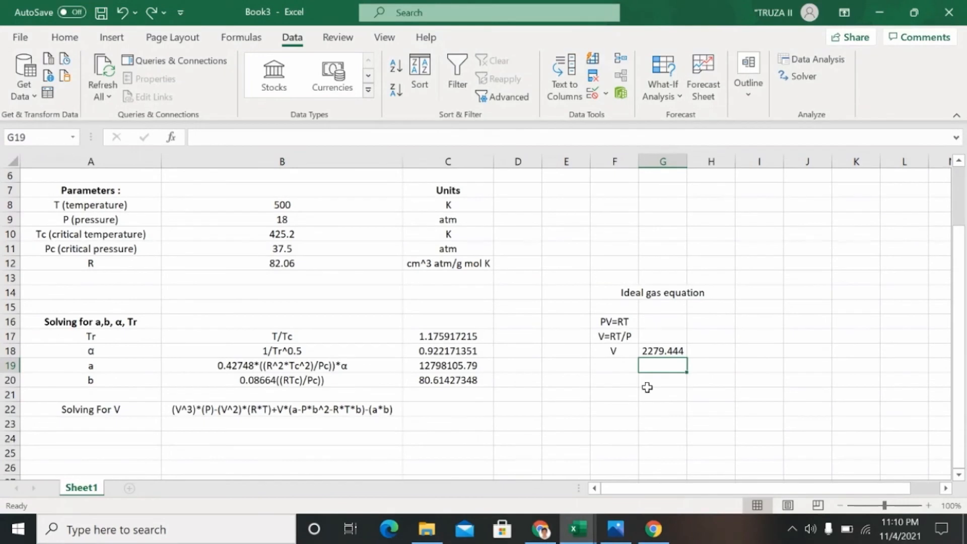
Step: Label A23 as V and enter the ideal gas volume 2279.444 as the initial guess in B23
{"action": "left_click", "coordinate": [100, 426]}
{"action": "type", "text": "V"}
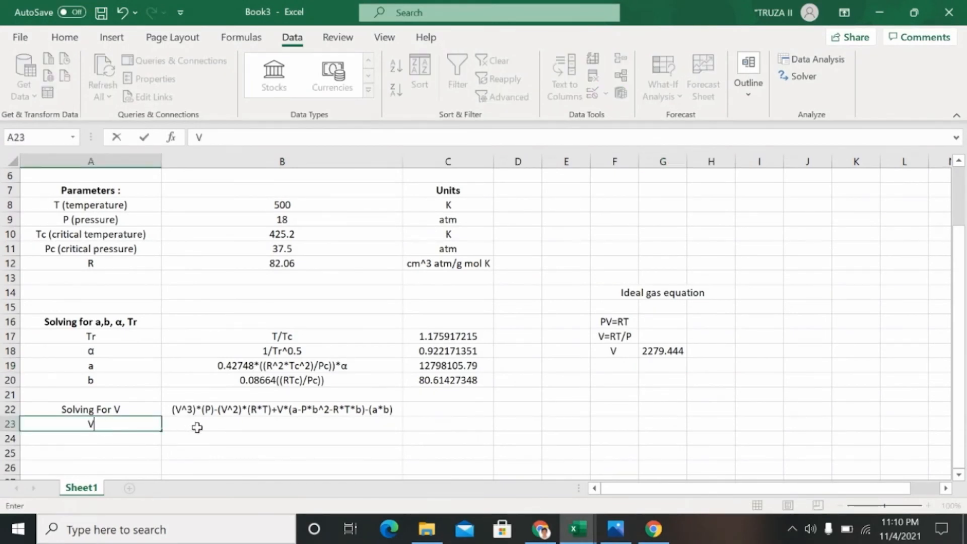
{"action": "left_click", "coordinate": [197, 427]}
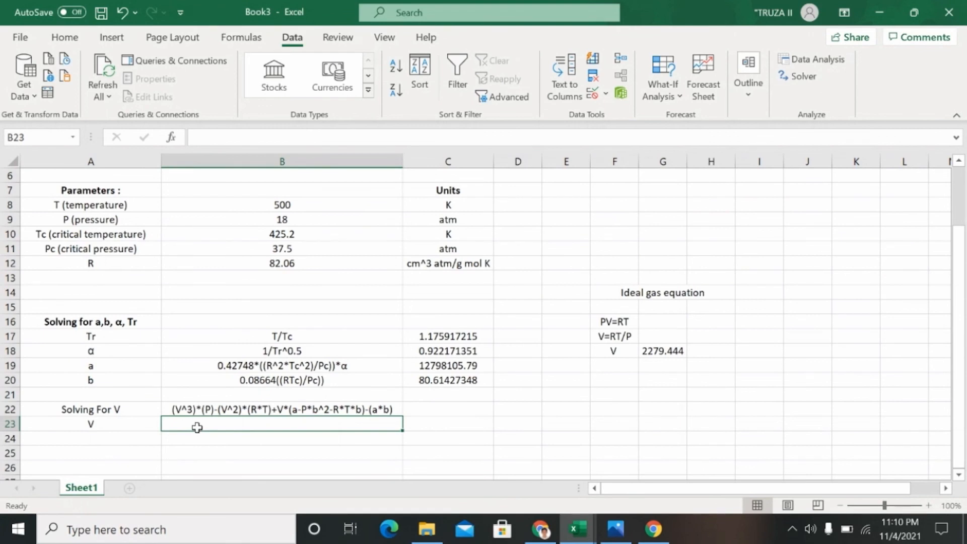
{"action": "type", "text": "2279.444"}
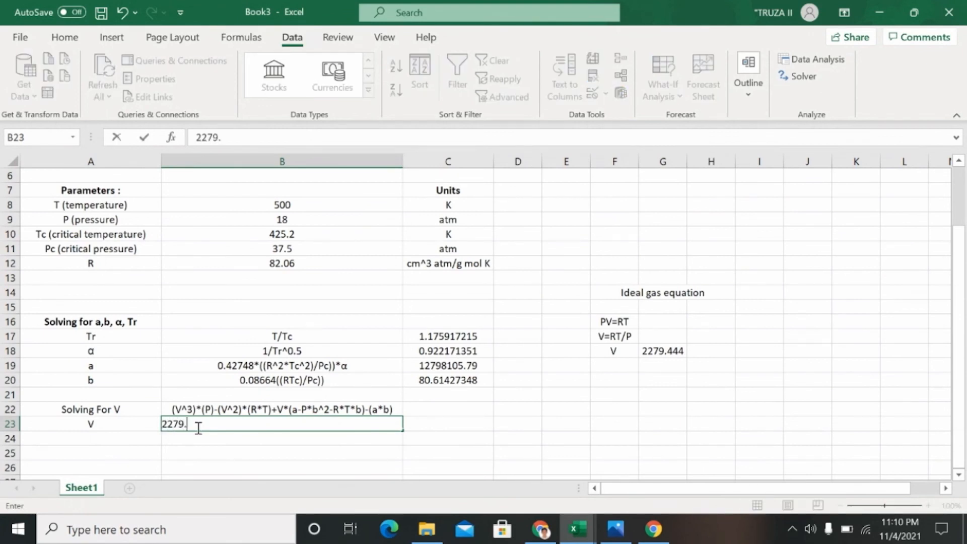
Step: Enter the label f(V) in A24 below the V row
{"action": "left_click", "coordinate": [126, 444]}
{"action": "type", "text": "f(V"}
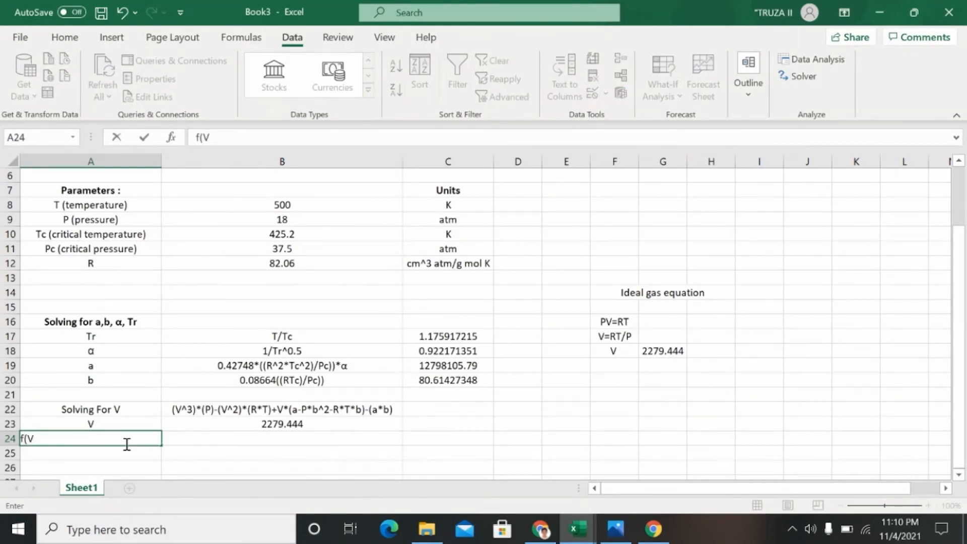
{"action": "key", "text": "Return"}
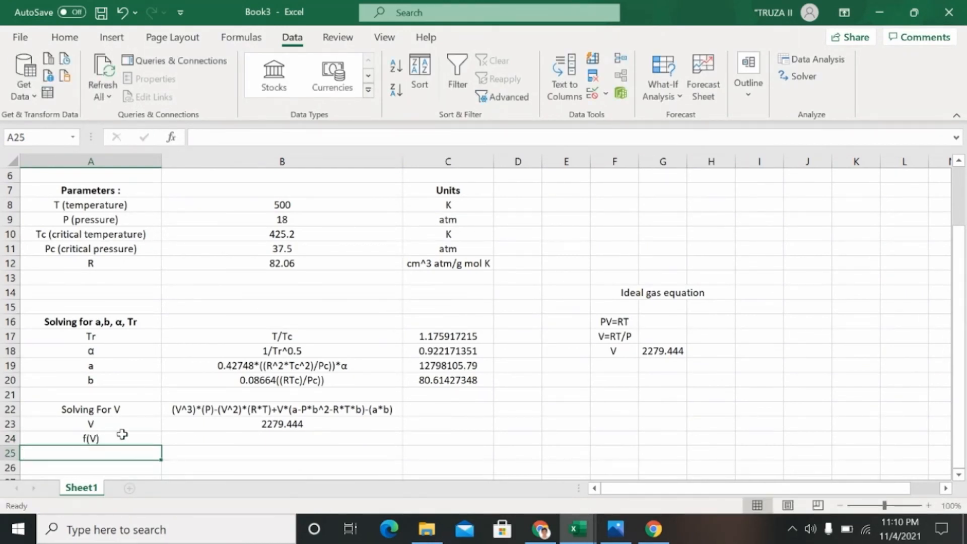
Step: Copy the working equation text from B22 into B24 and start it with an equals sign as a formula
{"action": "left_click", "coordinate": [167, 407]}
{"action": "double_click", "coordinate": [166, 407]}
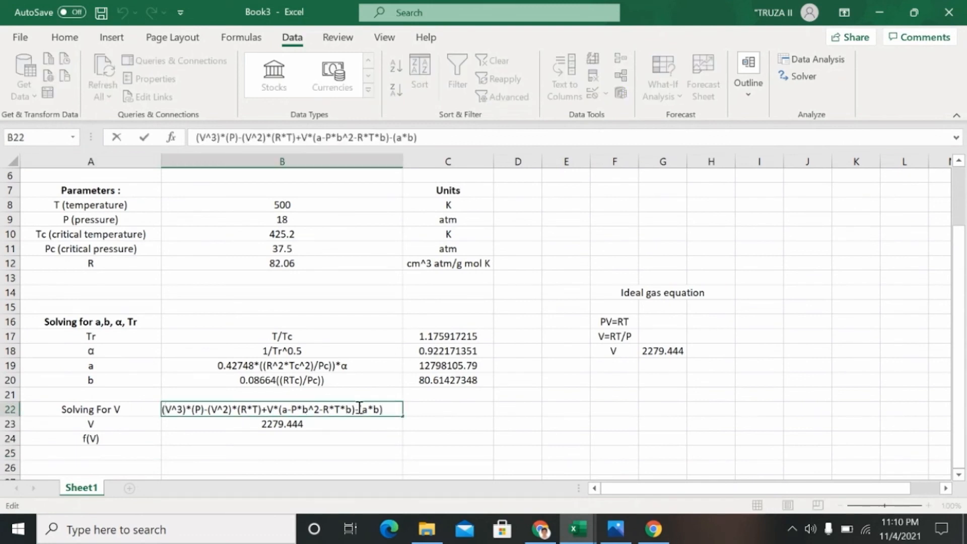
{"action": "left_click_drag", "start_coordinate": [396, 409], "coordinate": [154, 400]}
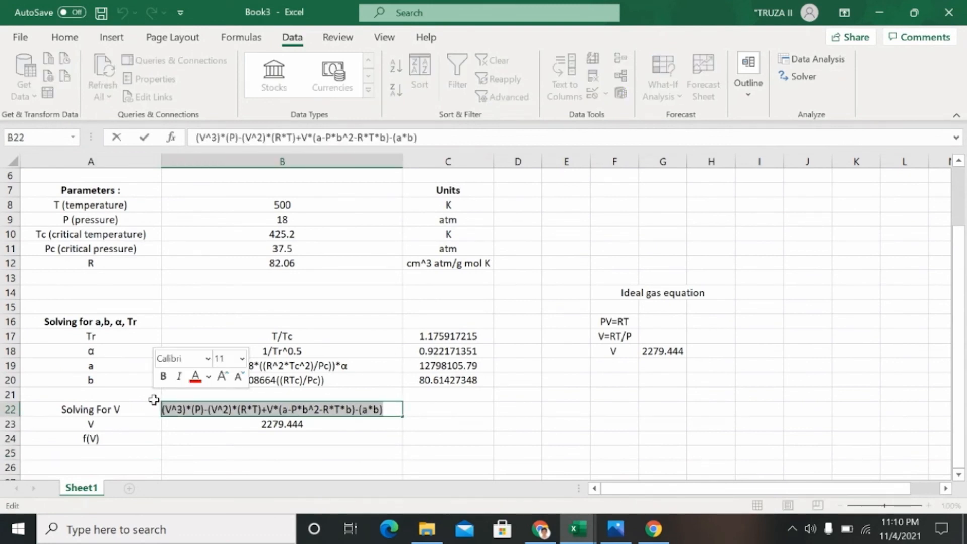
{"action": "left_click", "coordinate": [266, 442]}
{"action": "type", "text": "="}
{"action": "key", "text": "ctrl+v"}
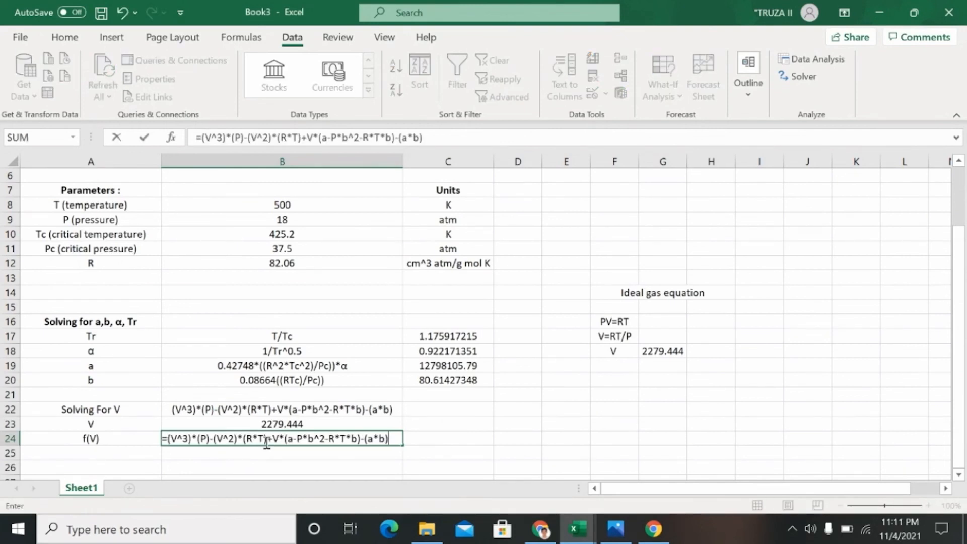
Step: In the first term of the B24 formula, replace V with B23 and P with B9
{"action": "left_click", "coordinate": [179, 441]}
{"action": "key", "text": "BackSpace"}
{"action": "left_click", "coordinate": [259, 425]}
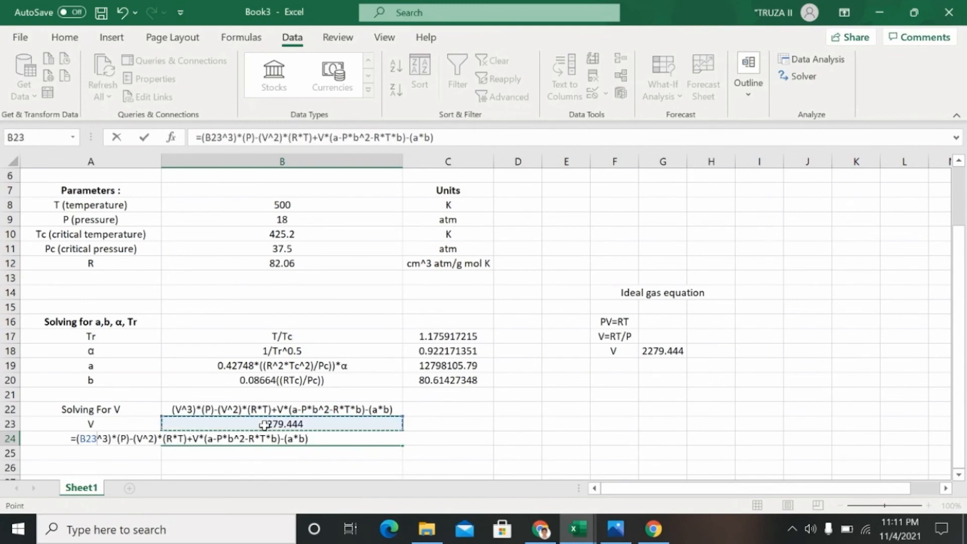
{"action": "left_click", "coordinate": [144, 440]}
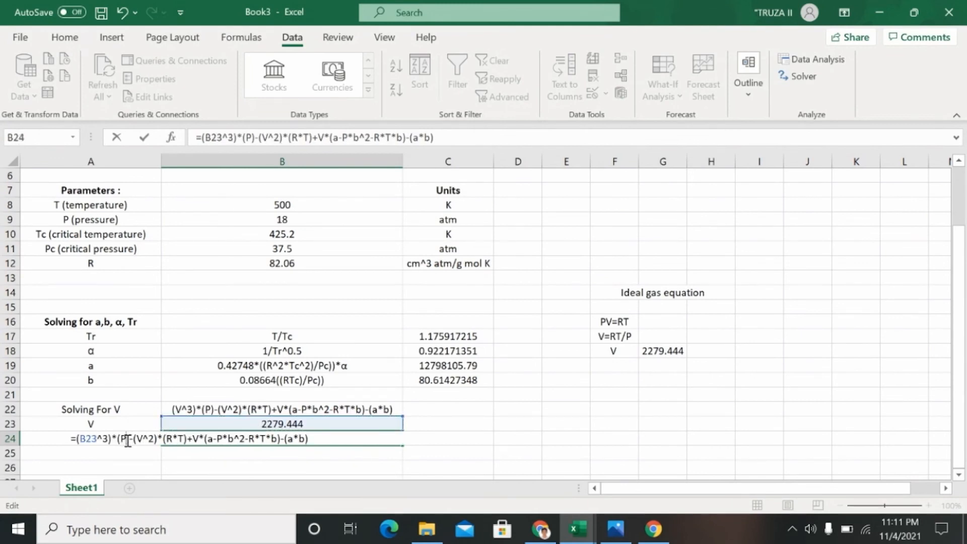
{"action": "key", "text": "BackSpace"}
{"action": "left_click", "coordinate": [280, 219]}
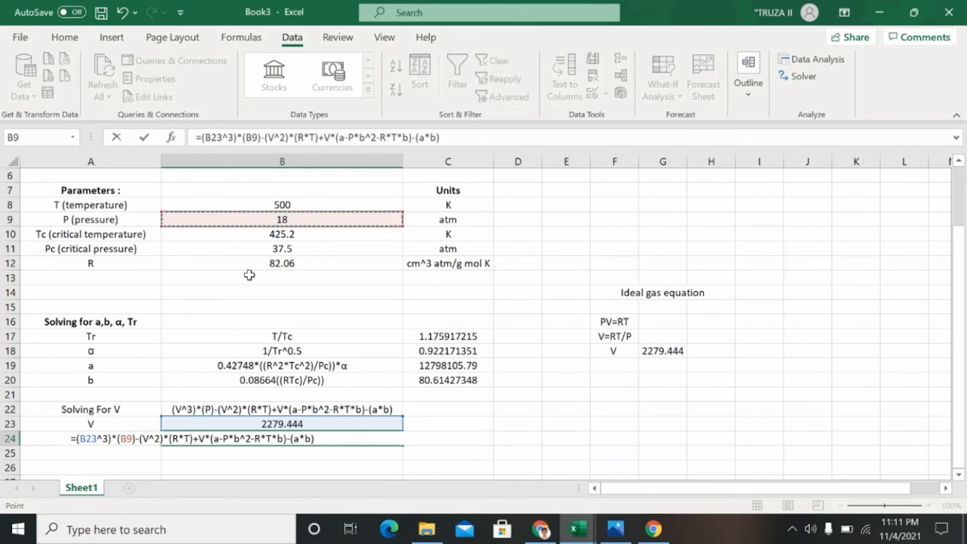
Step: In the second term of the B24 formula, replace V with B23, R with B12 and T with B8
{"action": "left_click", "coordinate": [151, 440]}
{"action": "key", "text": "BackSpace"}
{"action": "left_click", "coordinate": [229, 421]}
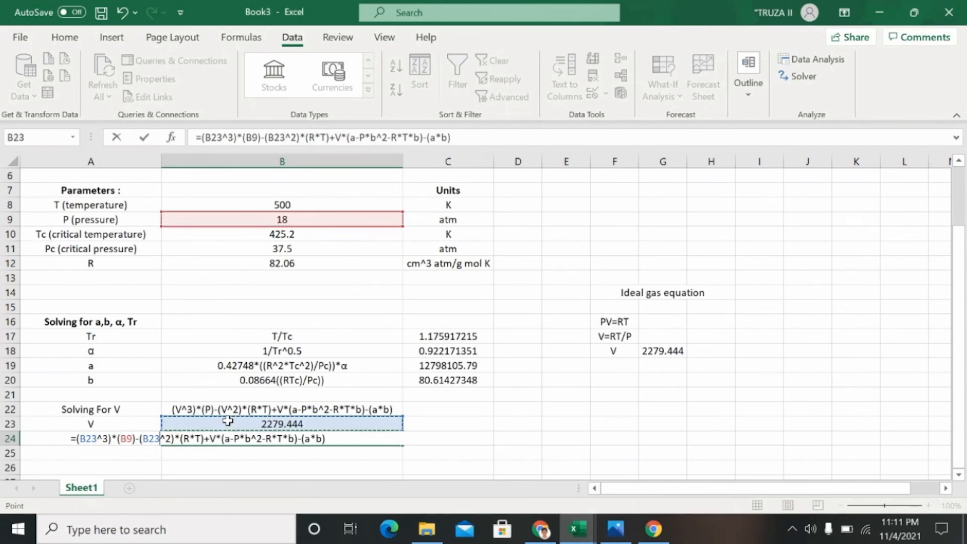
{"action": "left_click", "coordinate": [190, 440]}
{"action": "key", "text": "BackSpace"}
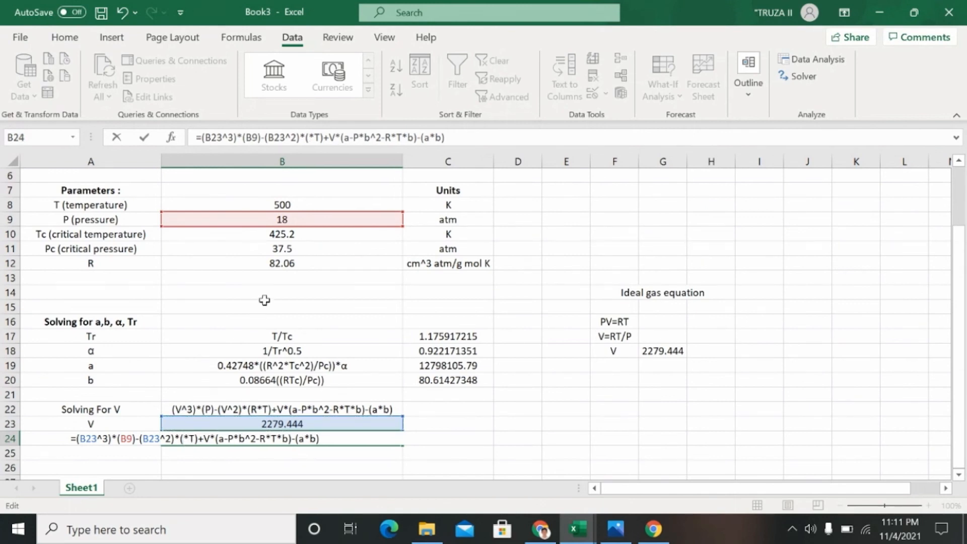
{"action": "left_click", "coordinate": [274, 265]}
{"action": "left_click", "coordinate": [211, 439]}
{"action": "key", "text": "BackSpace"}
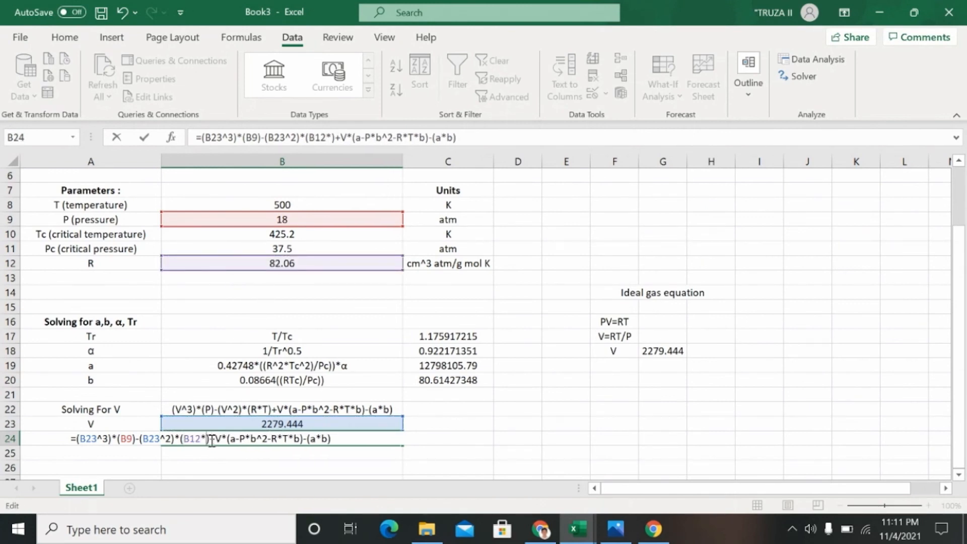
{"action": "left_click", "coordinate": [299, 201]}
Step: In the third term of the B24 formula, replace V with B23 and a with C19
{"action": "left_click", "coordinate": [232, 439]}
{"action": "key", "text": "BackSpace"}
{"action": "left_click", "coordinate": [297, 426]}
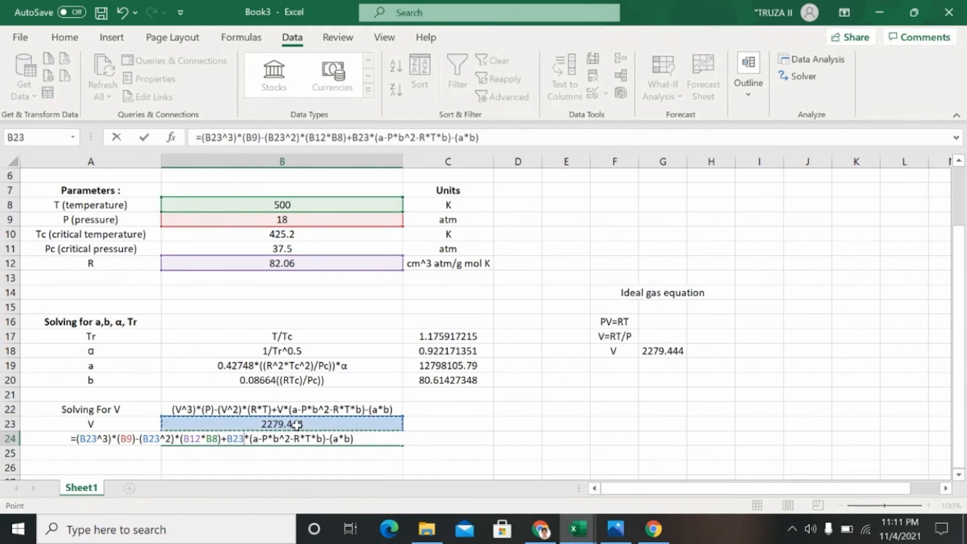
{"action": "left_click", "coordinate": [256, 439]}
{"action": "key", "text": "BackSpace"}
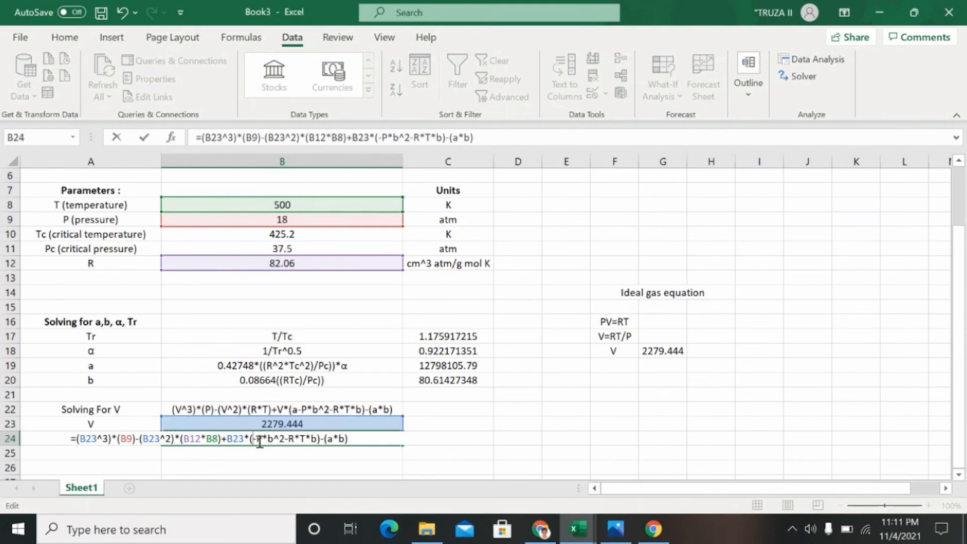
{"action": "left_click", "coordinate": [437, 366]}
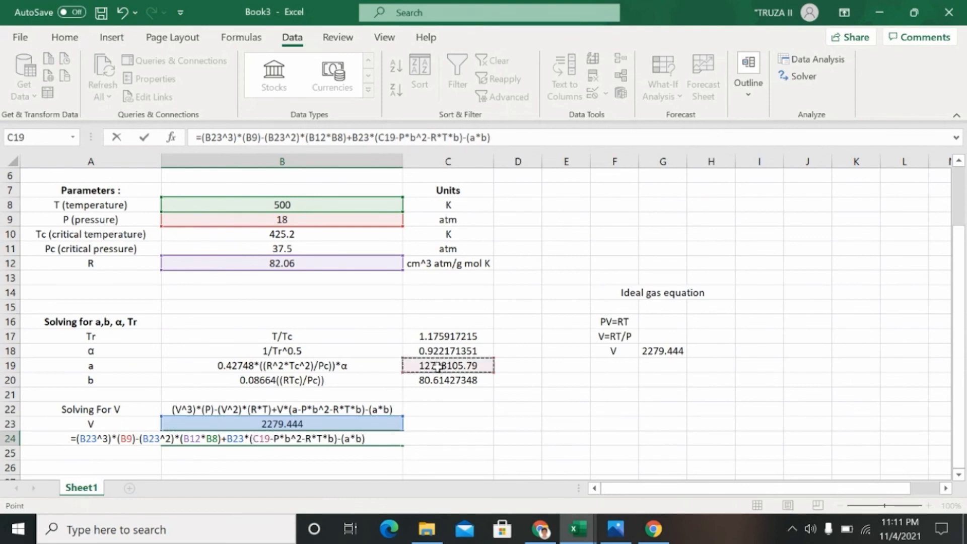
Step: In the P*b^2 part of the B24 formula, replace P with B9 and b with C20
{"action": "left_click", "coordinate": [280, 438]}
{"action": "key", "text": "BackSpace"}
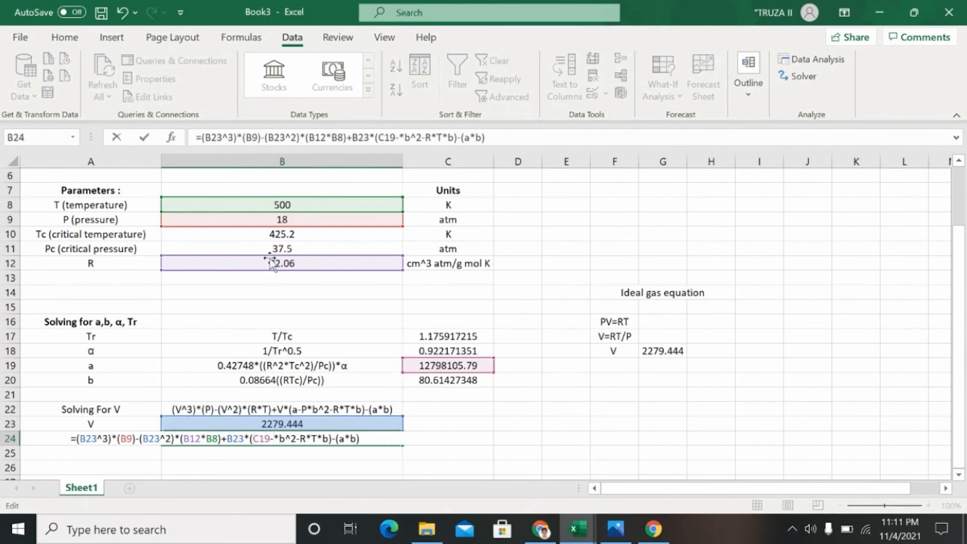
{"action": "left_click", "coordinate": [302, 220]}
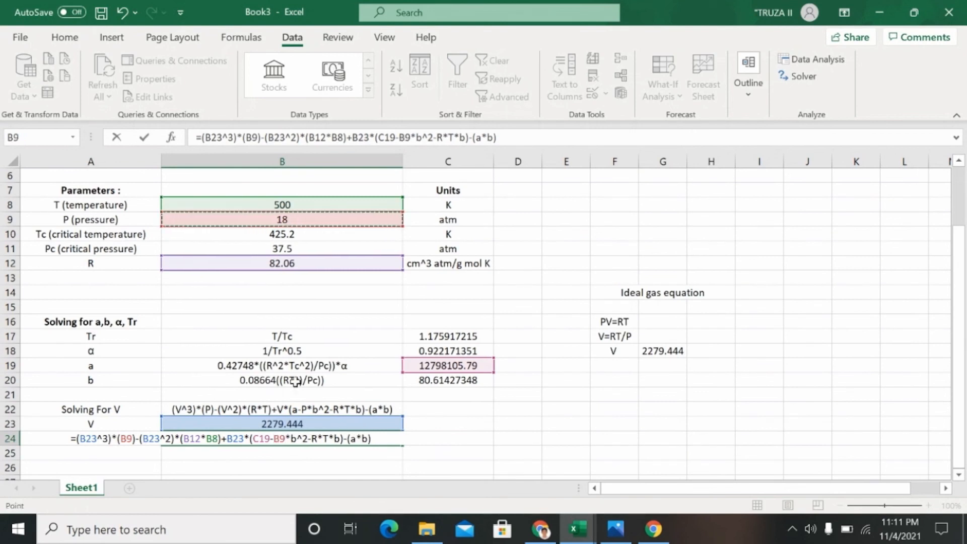
{"action": "left_click", "coordinate": [295, 440]}
{"action": "key", "text": "BackSpace"}
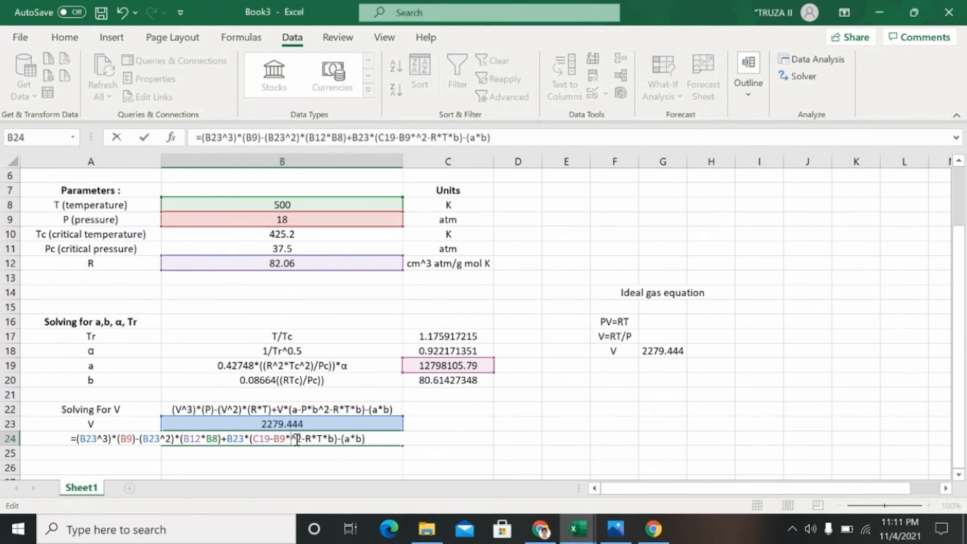
{"action": "left_click", "coordinate": [462, 379]}
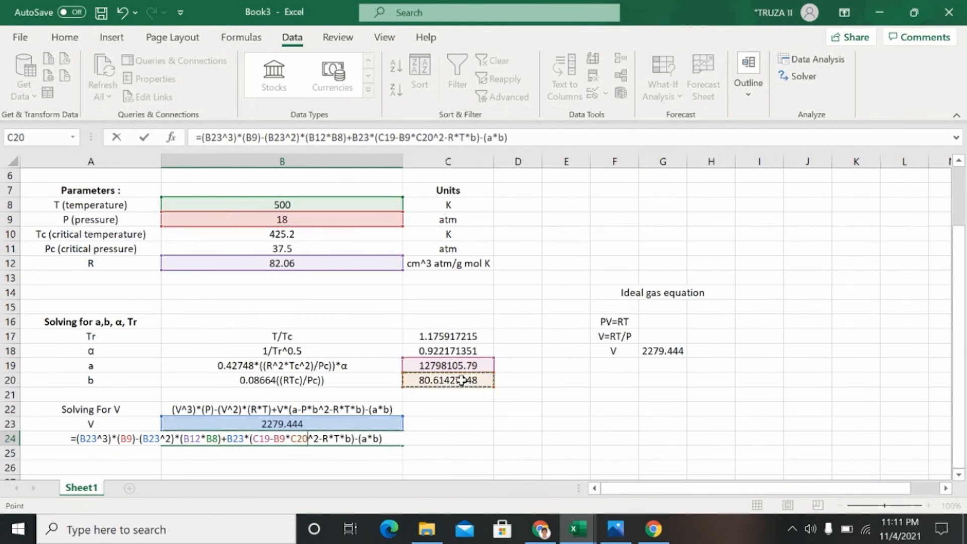
Step: In the R*T*b part of the B24 formula, replace R with B12, T with B8 and b with C20
{"action": "left_click", "coordinate": [330, 440]}
{"action": "key", "text": "BackSpace"}
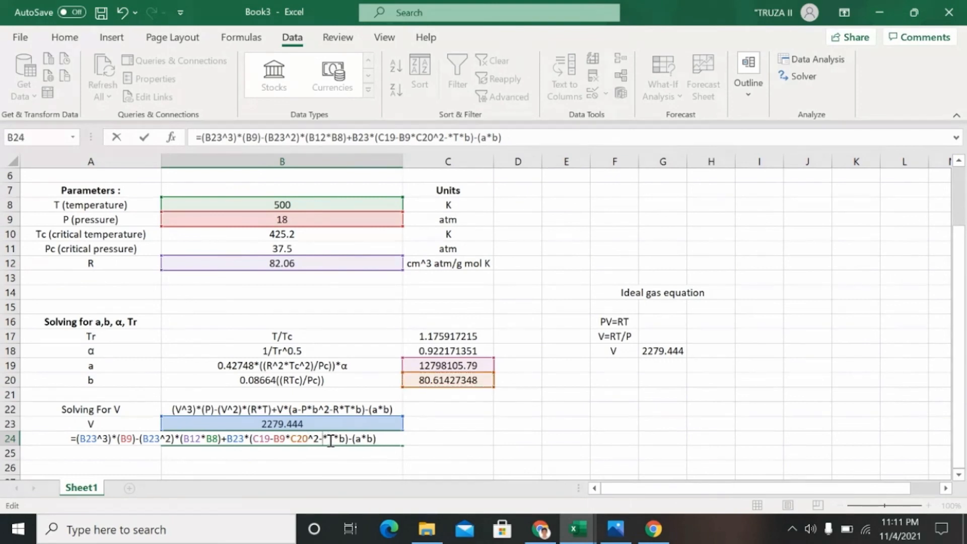
{"action": "left_click", "coordinate": [278, 266]}
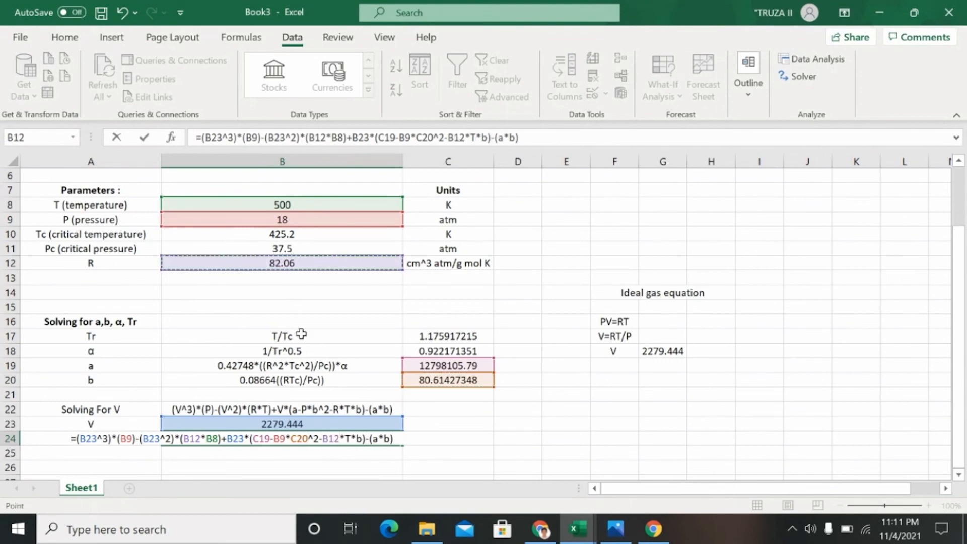
{"action": "left_click", "coordinate": [352, 441]}
{"action": "key", "text": "BackSpace"}
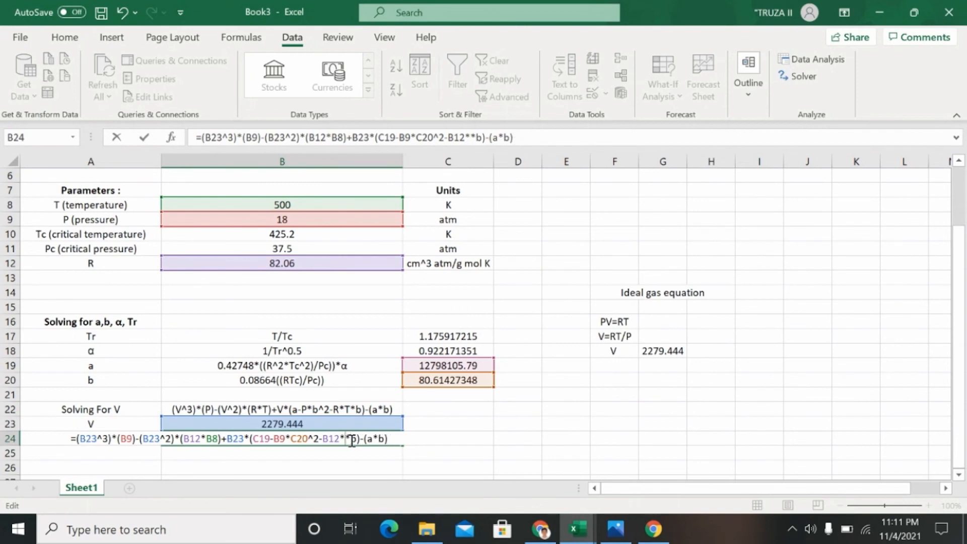
{"action": "left_click", "coordinate": [312, 206]}
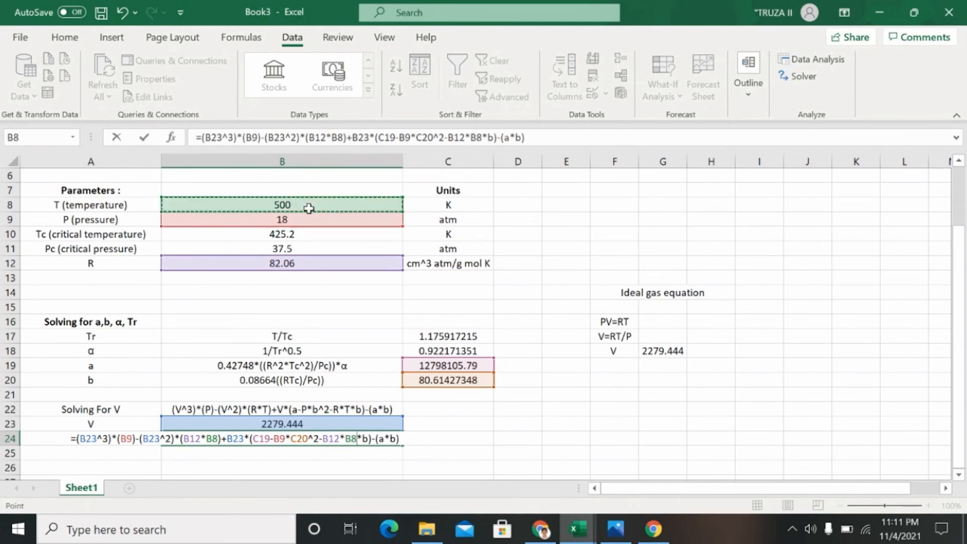
{"action": "left_click", "coordinate": [364, 438]}
{"action": "key", "text": "BackSpace"}
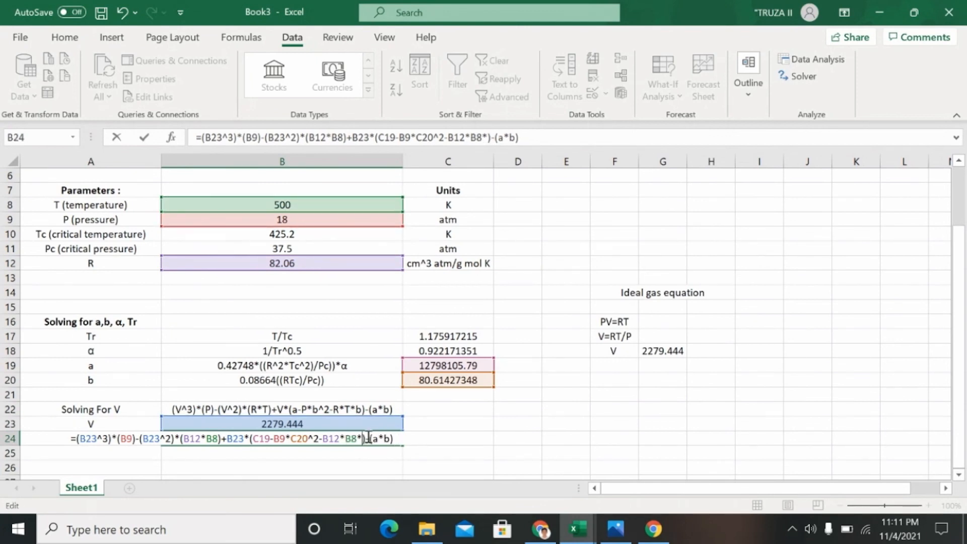
{"action": "left_click", "coordinate": [450, 387]}
Step: In the last term of the B24 formula, replace a with C19 and b with C20, and commit the formula
{"action": "left_click", "coordinate": [395, 439]}
{"action": "key", "text": "BackSpace"}
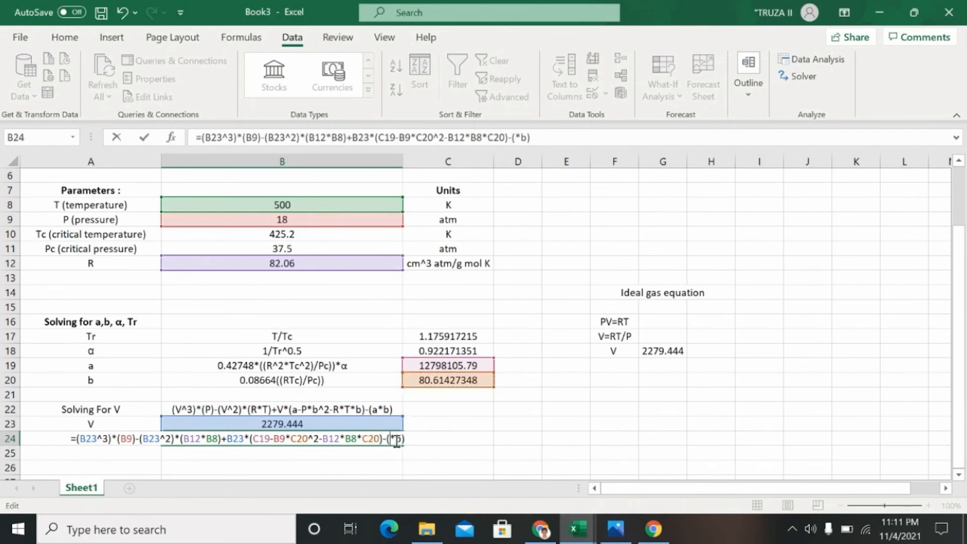
{"action": "left_click", "coordinate": [432, 366]}
{"action": "left_click", "coordinate": [421, 439]}
{"action": "left_click", "coordinate": [464, 381]}
{"action": "key", "text": "Return"}
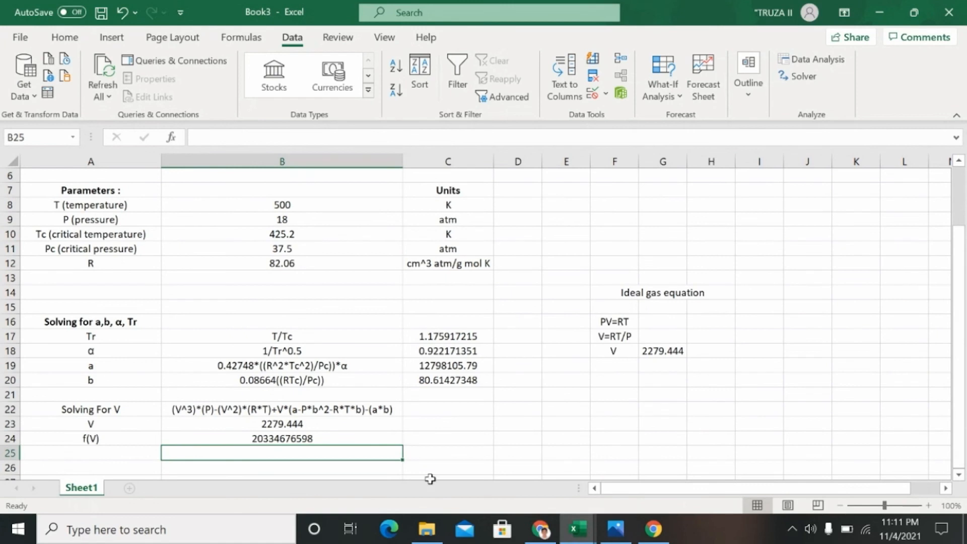
{"action": "left_click", "coordinate": [497, 448]}
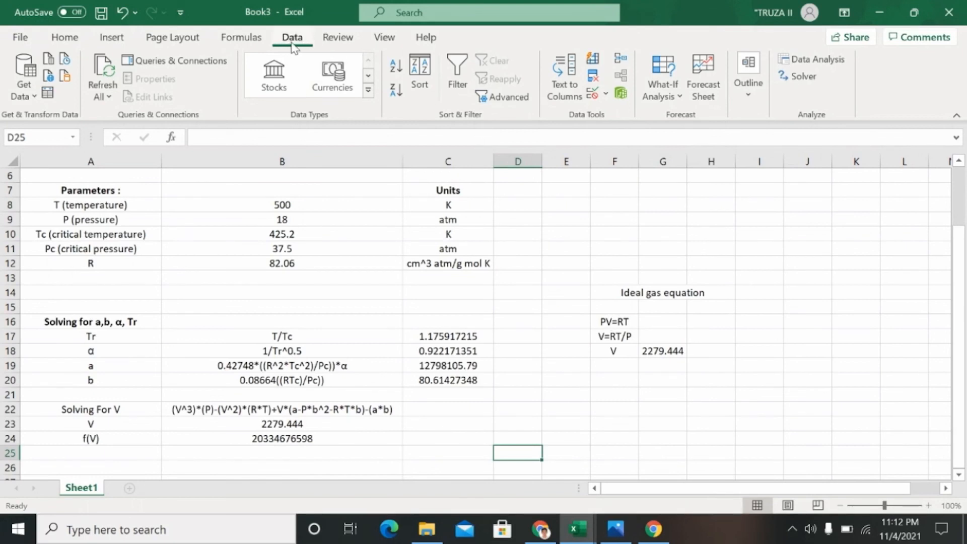
Step: Run Goal Seek to bring f(V) in B24 to 0 by changing V in B23, and keep the solution
{"action": "left_click", "coordinate": [667, 83]}
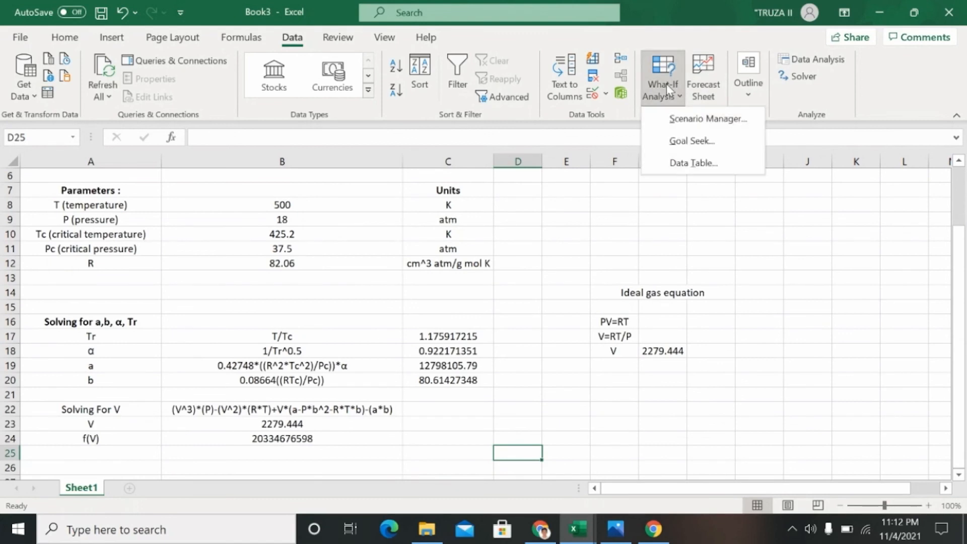
{"action": "left_click", "coordinate": [675, 142]}
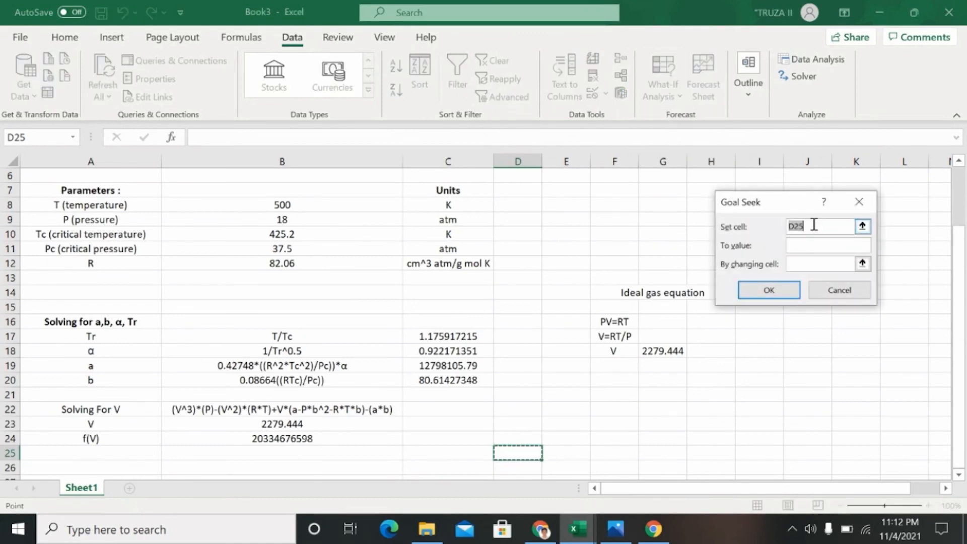
{"action": "key", "text": "BackSpace"}
{"action": "left_click", "coordinate": [286, 444]}
{"action": "left_click", "coordinate": [815, 247]}
{"action": "type", "text": "0"}
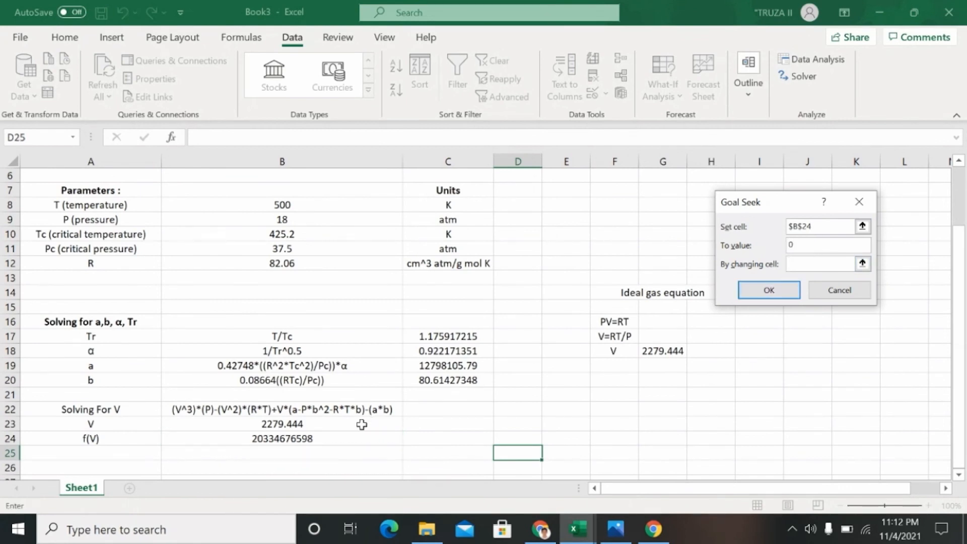
{"action": "left_click", "coordinate": [260, 426]}
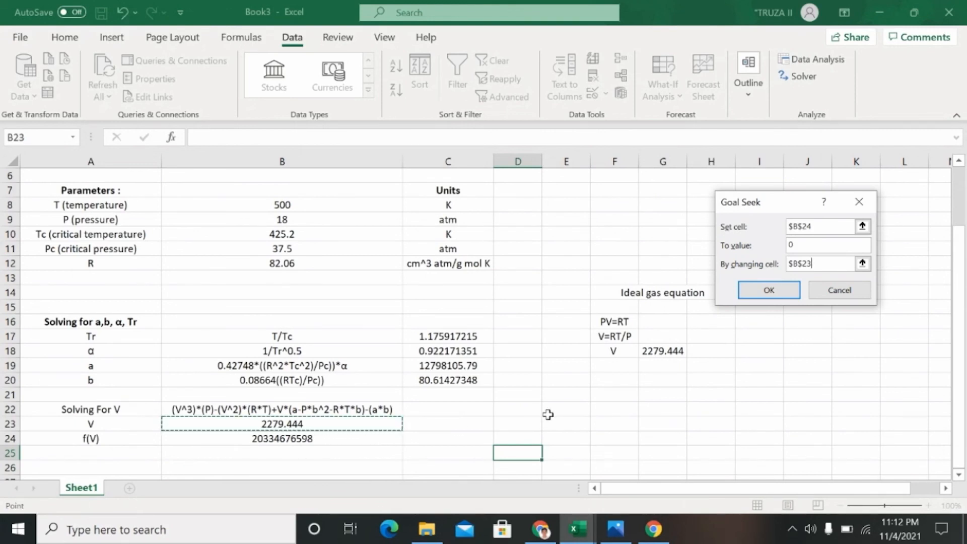
{"action": "left_click", "coordinate": [769, 291]}
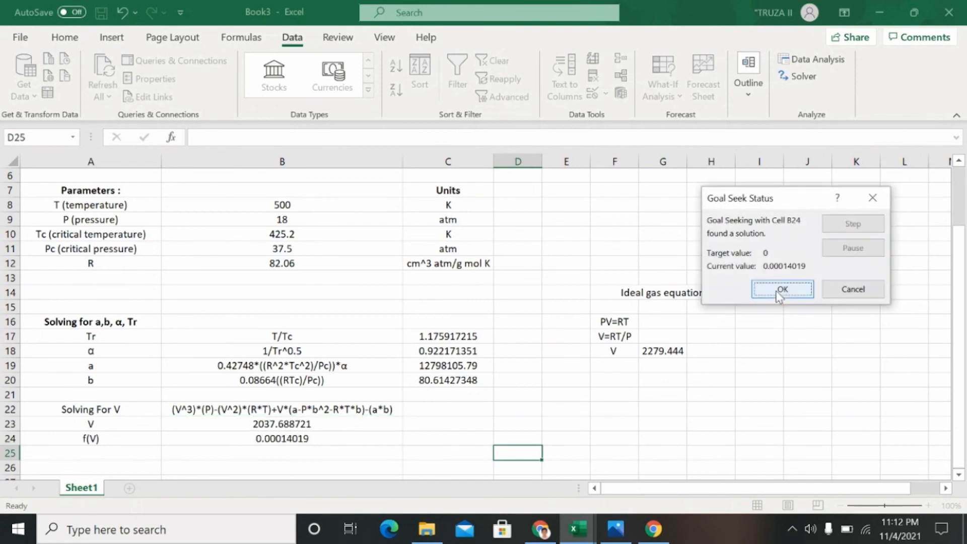
{"action": "left_click", "coordinate": [781, 292]}
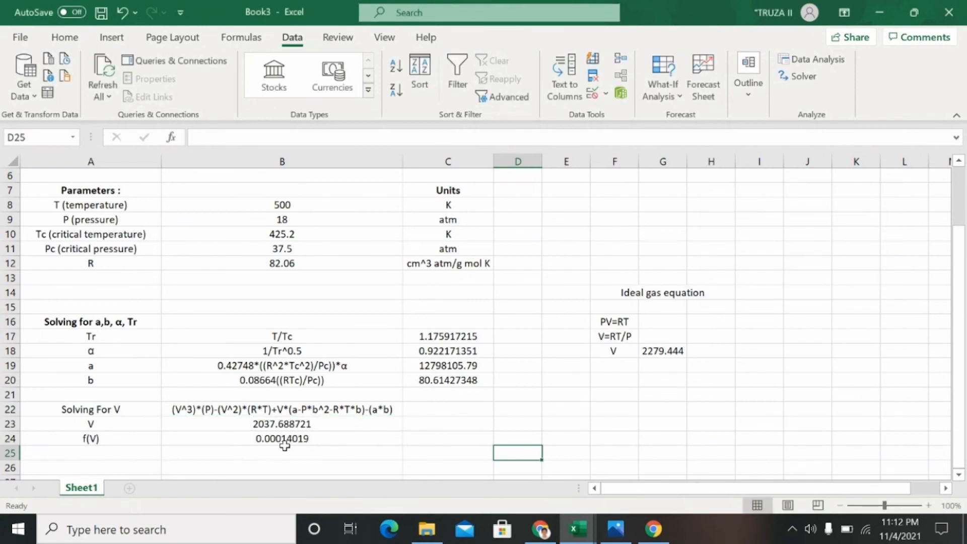
Step: Highlight the solved V value in B23 with a yellow fill
{"action": "left_click", "coordinate": [255, 426]}
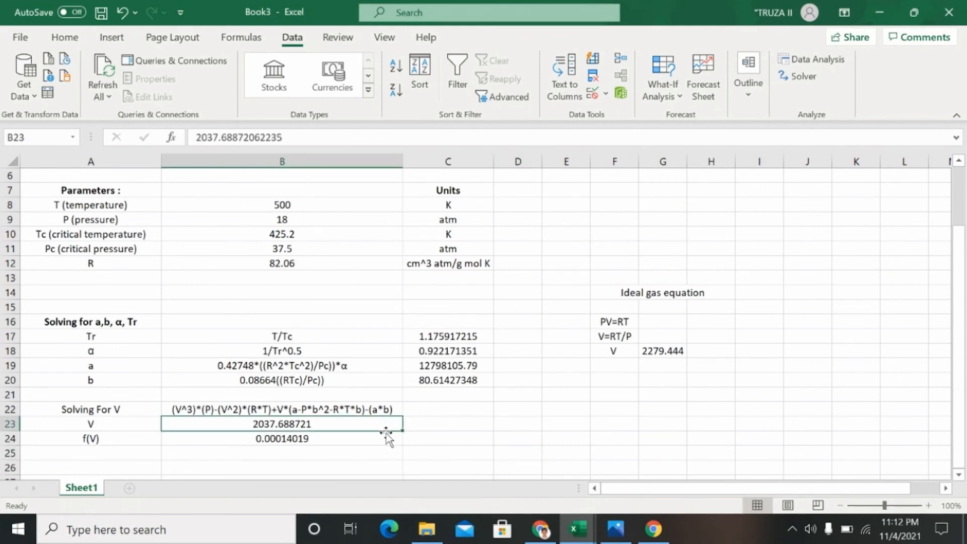
{"action": "left_click", "coordinate": [76, 38]}
{"action": "left_click", "coordinate": [196, 92]}
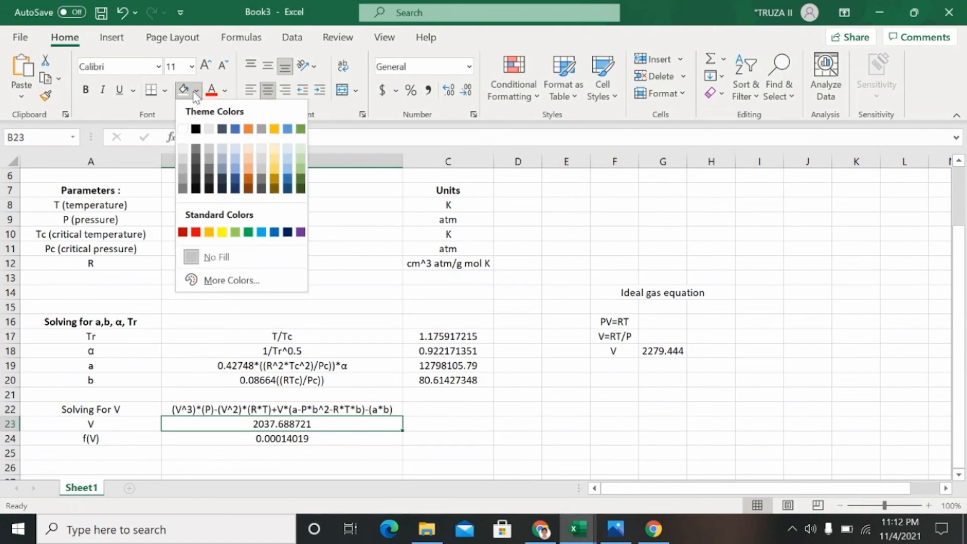
{"action": "left_click", "coordinate": [219, 233]}
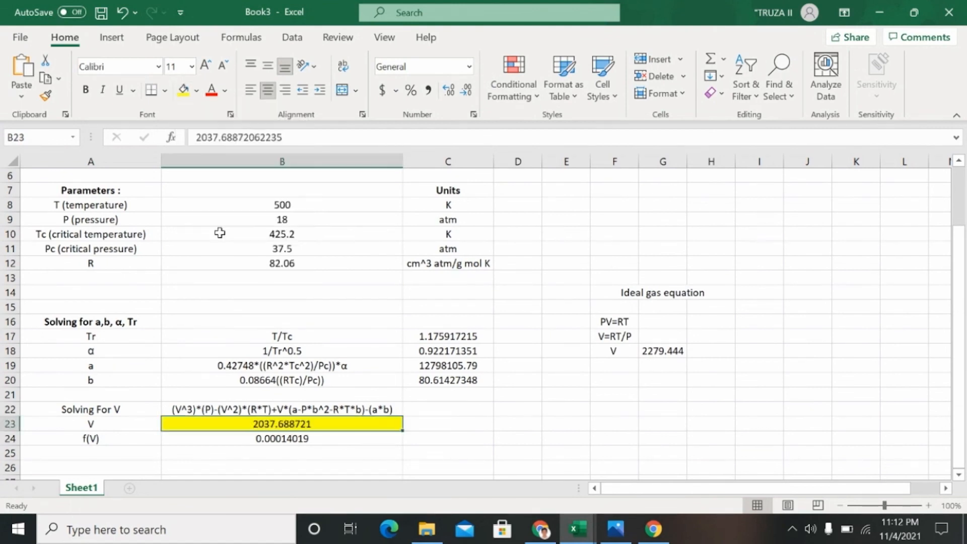
{"action": "left_click", "coordinate": [430, 464]}
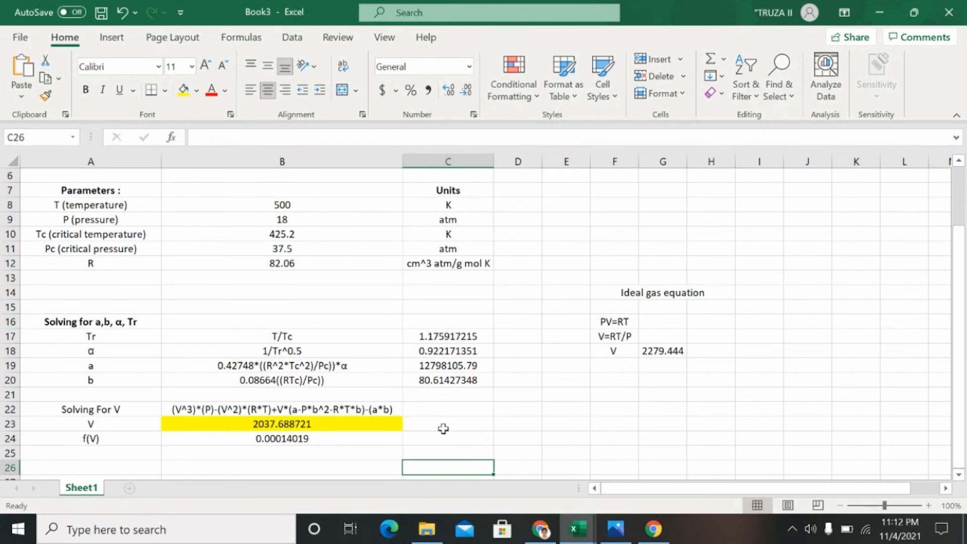
{"action": "left_click", "coordinate": [498, 438]}
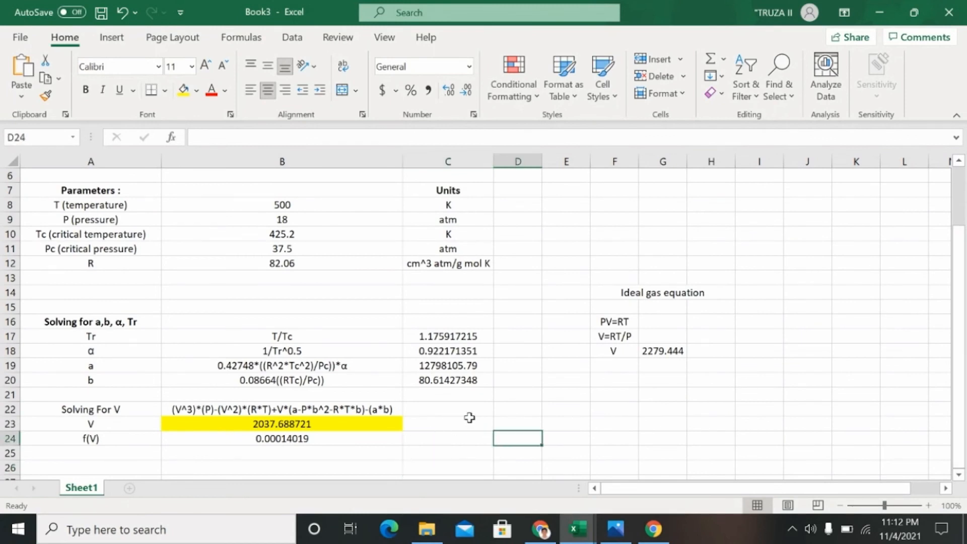